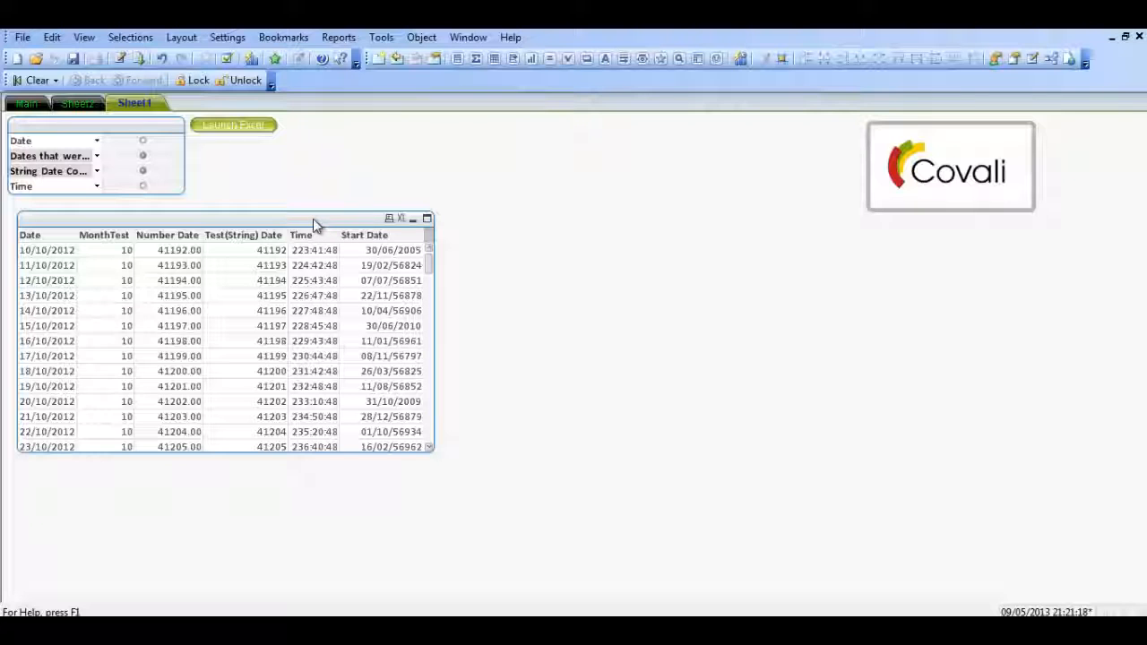
In the load script, wrap the Date field in a DATE function with the format 'DD/MM/YYYY'
key(ctrl+e)
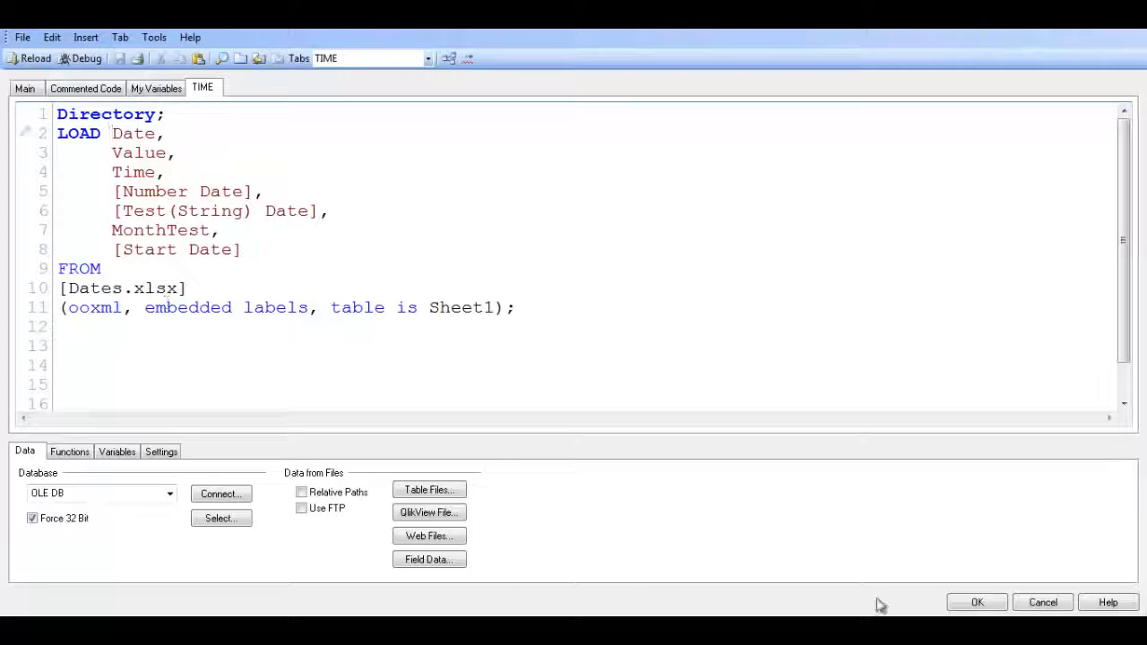
click(977, 602)
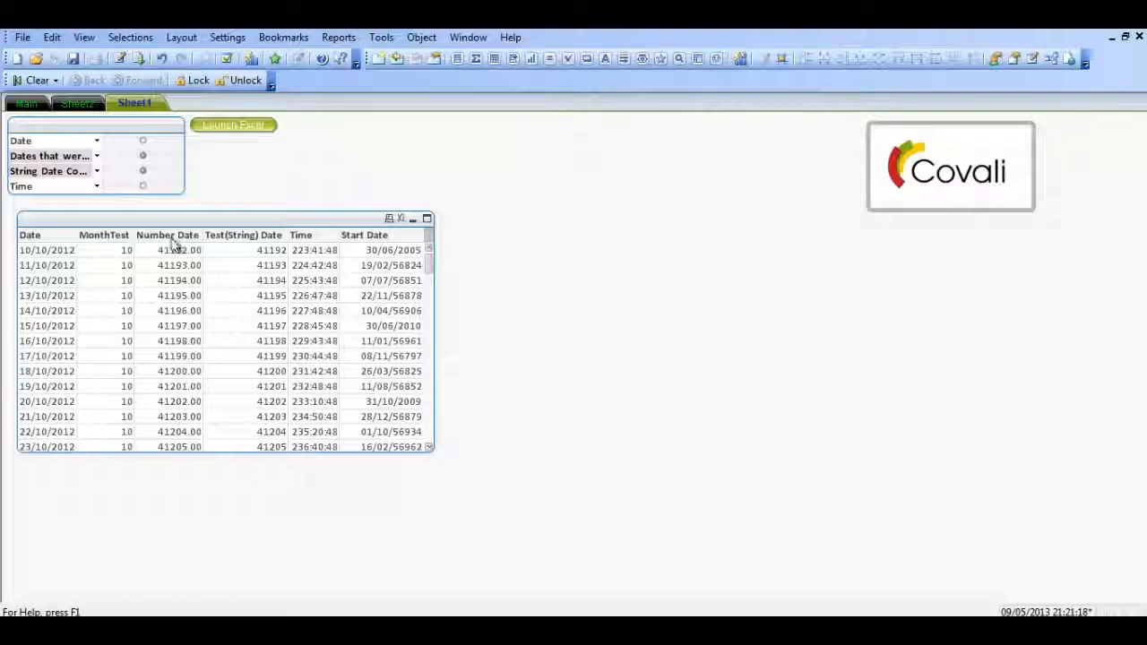
key(ctrl+e)
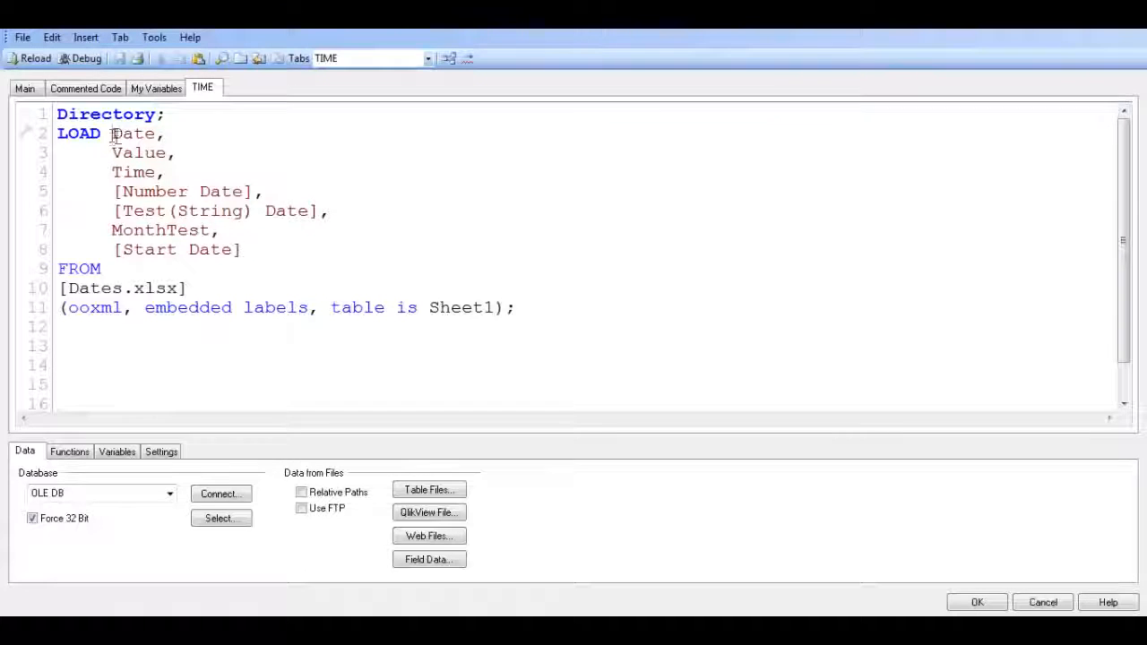
text(DATE)
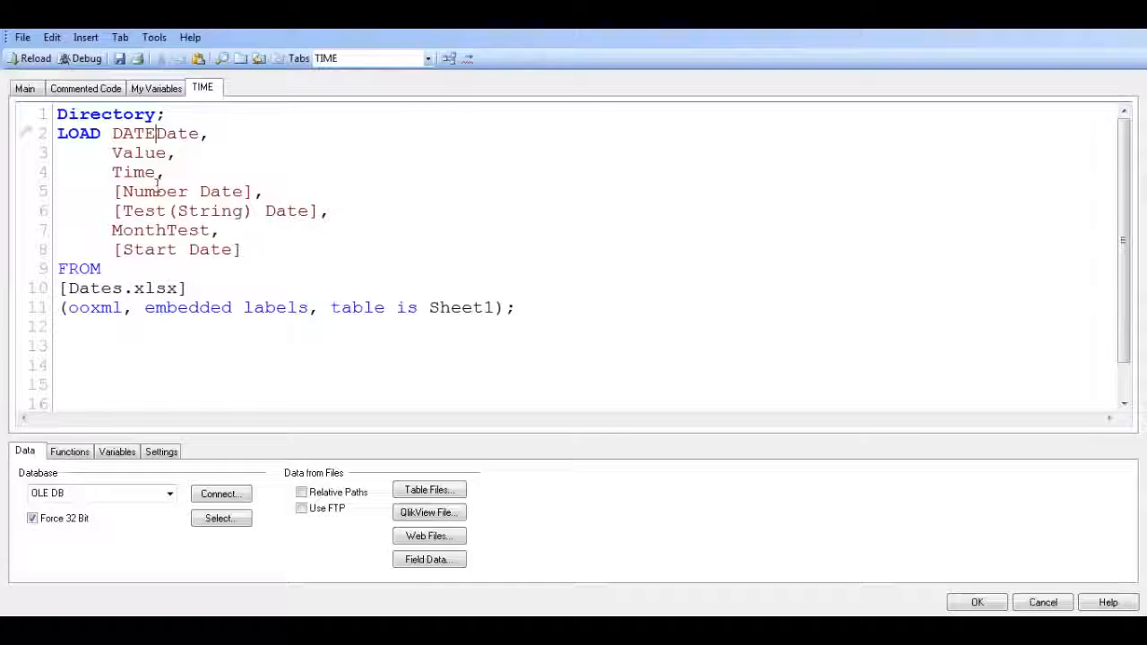
text((Date,)
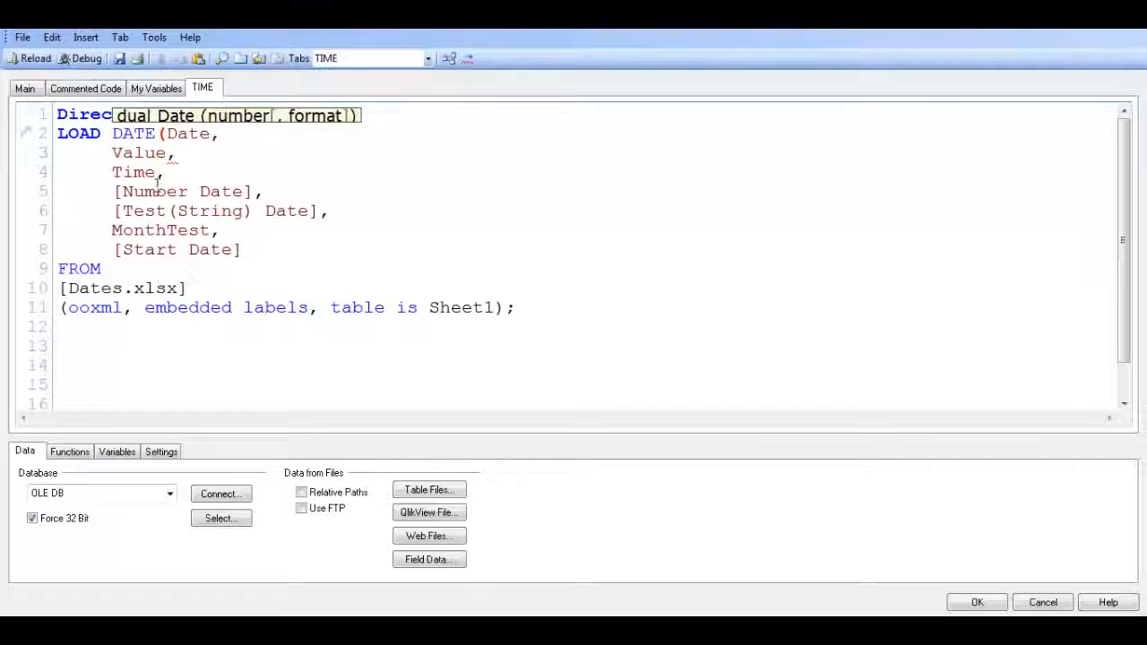
text('')
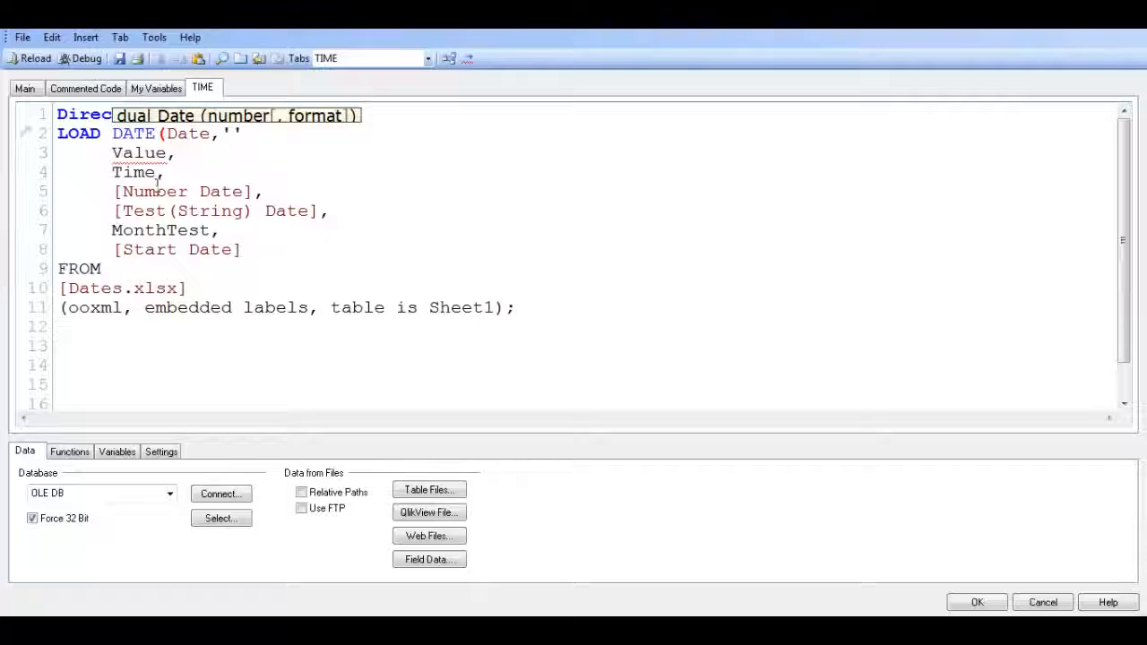
text(DD/M)
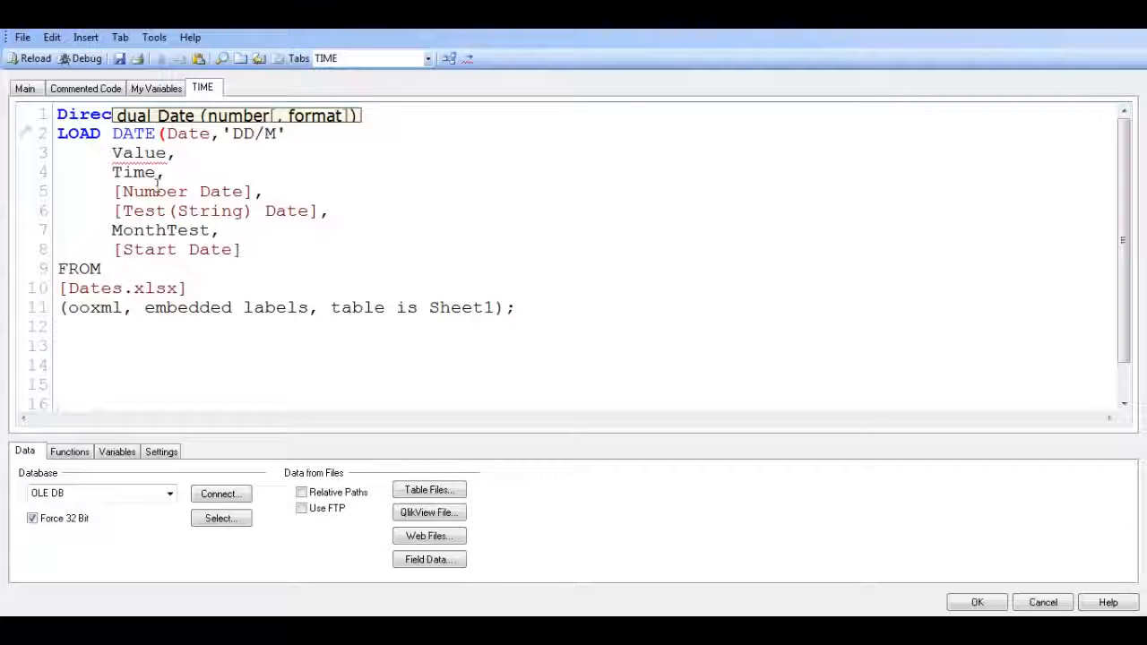
text(M/YYYY)
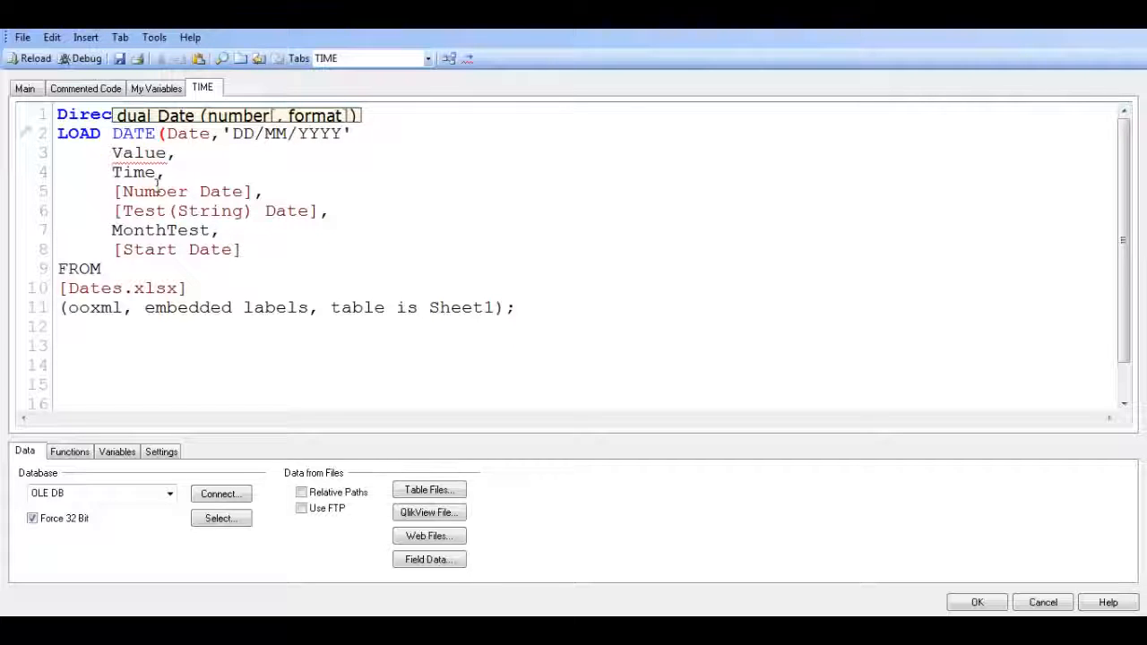
text('))
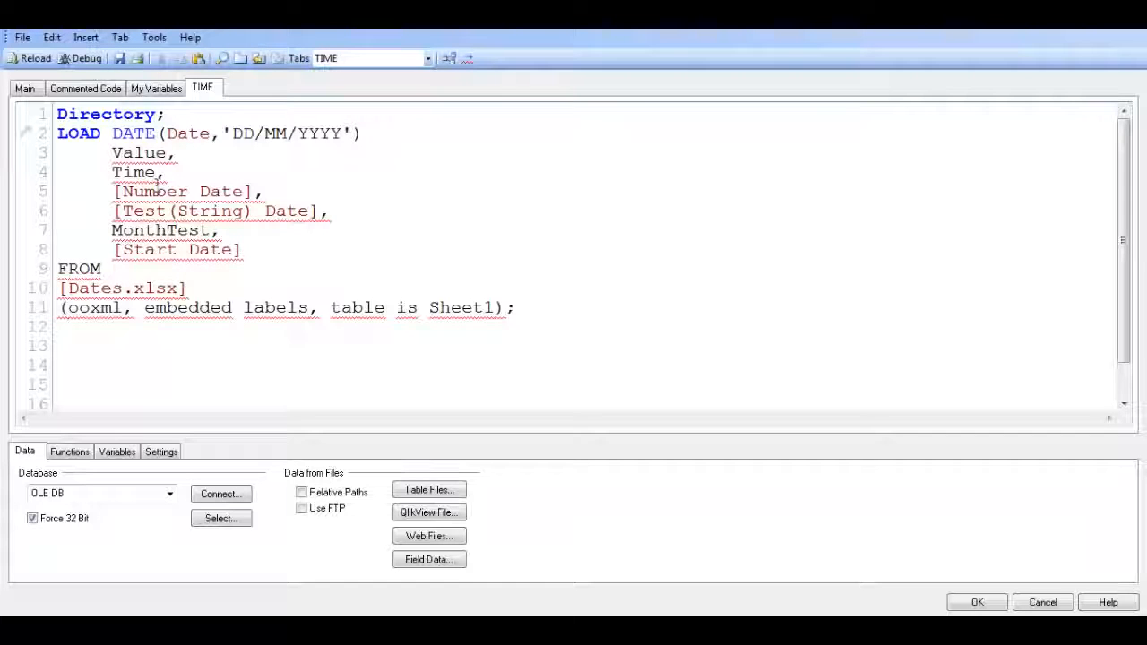
text( AS dATE)
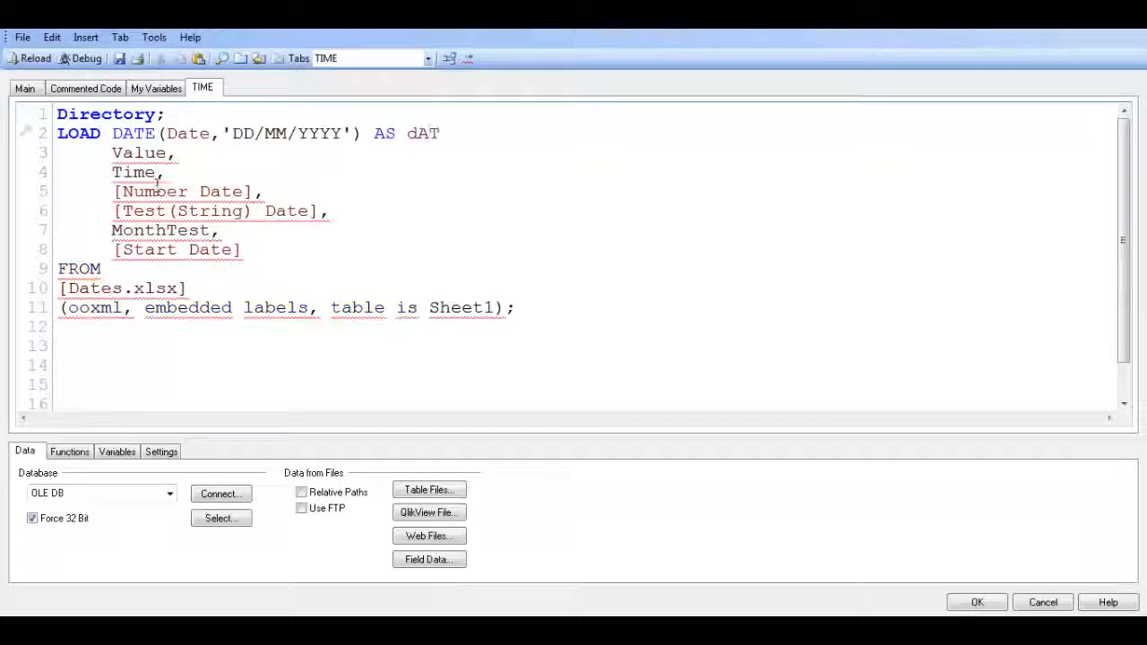
Alias the formatted date expression as Date and end it with a comma
key(BackSpace)
key(BackSpace)
key(BackSpace)
key(BackSpace)
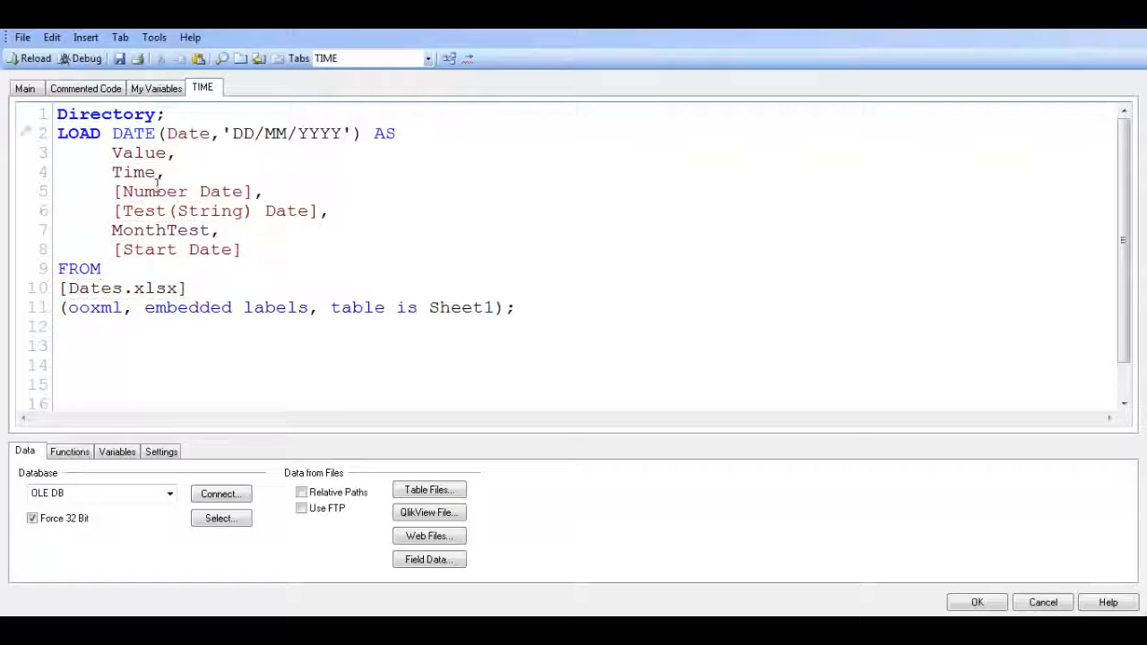
text(Date)
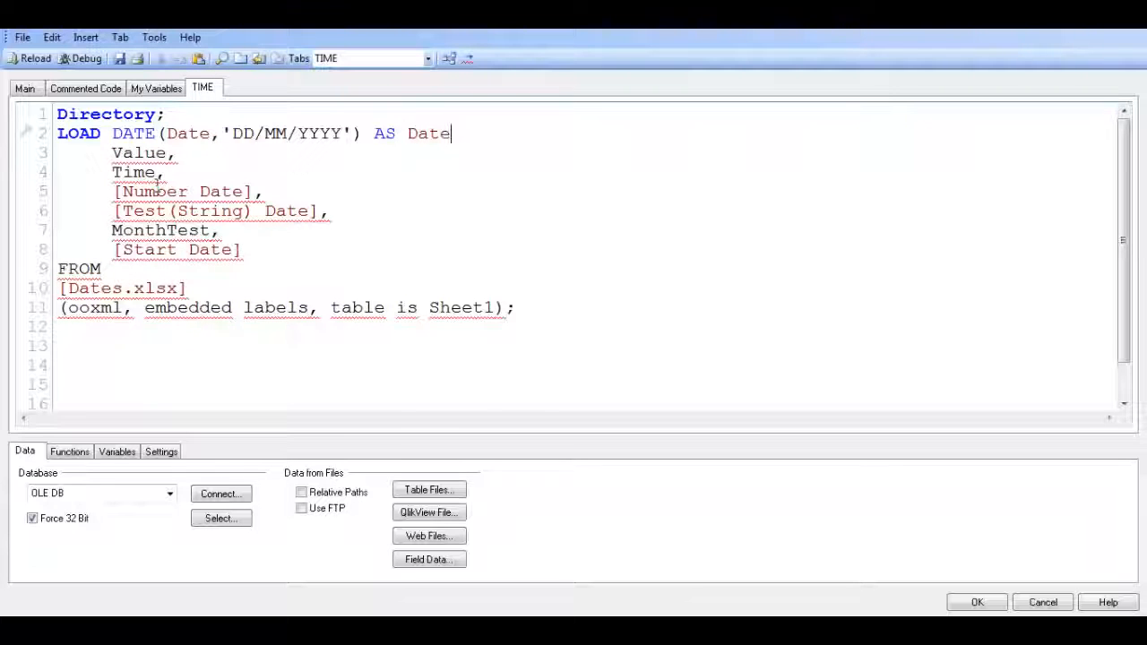
text(,)
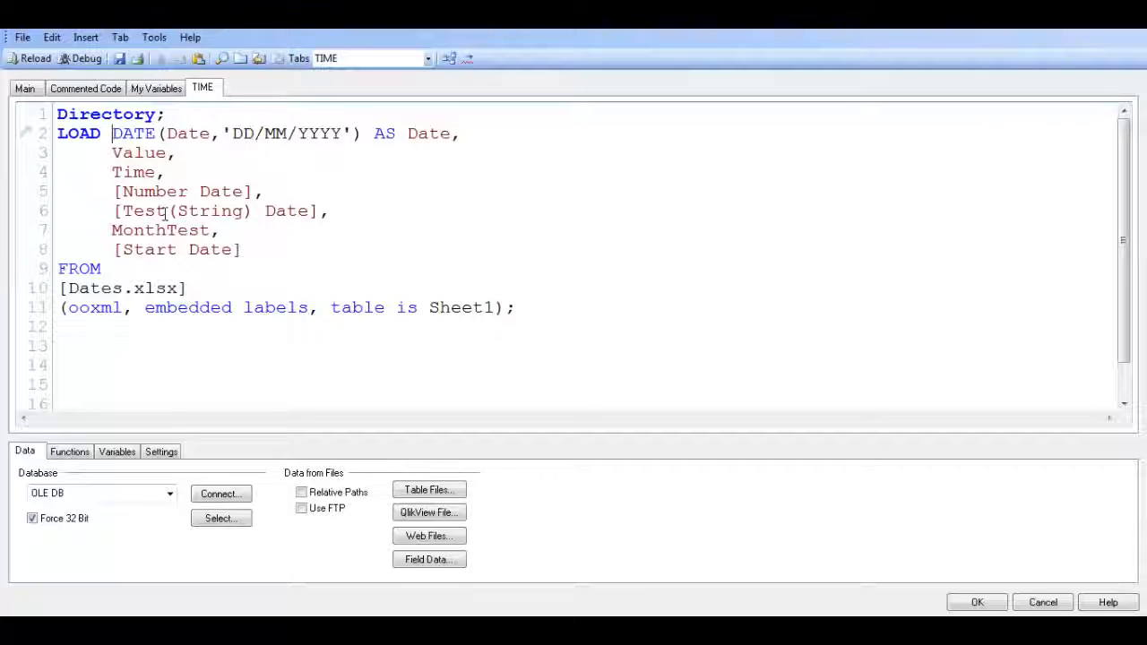
Nest the Date expression inside an outer DATE function with the format 'DD-MM-YY' and reload the data
text(date)
key(BackSpace)
key(BackSpace)
key(BackSpace)
key(BackSpace)
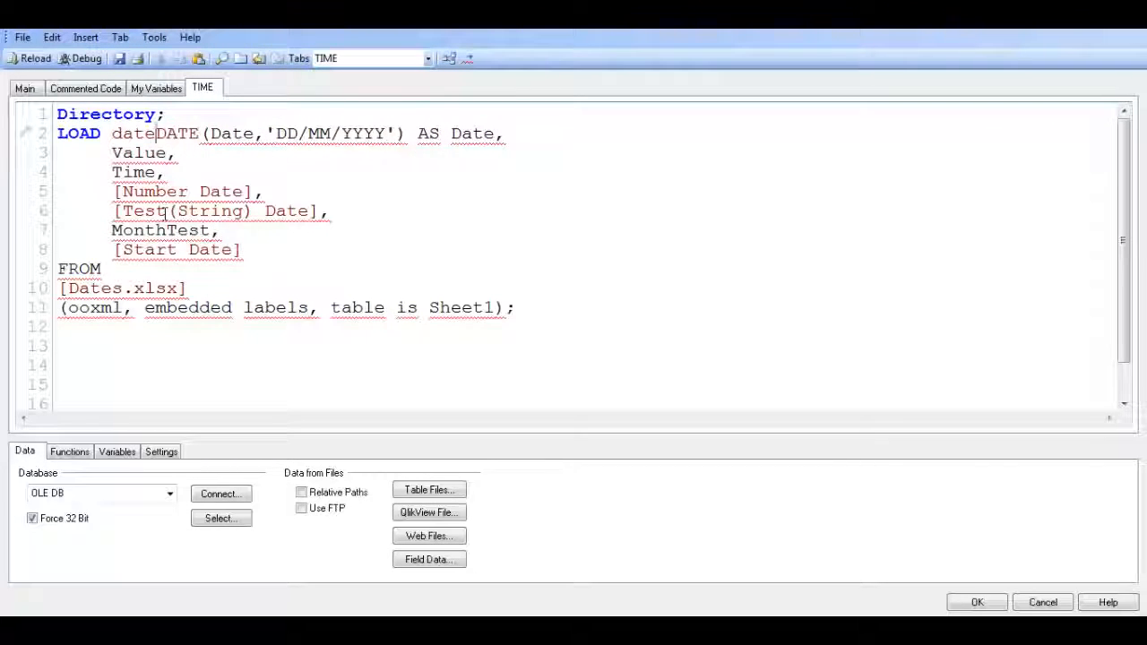
text(DATE)
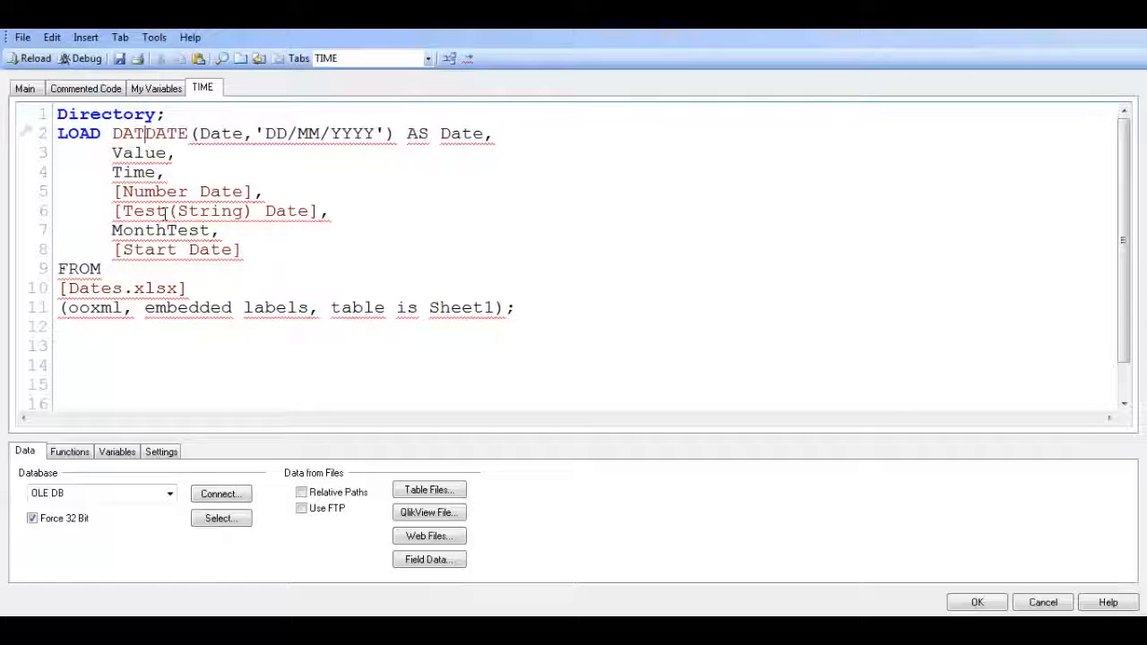
text(()
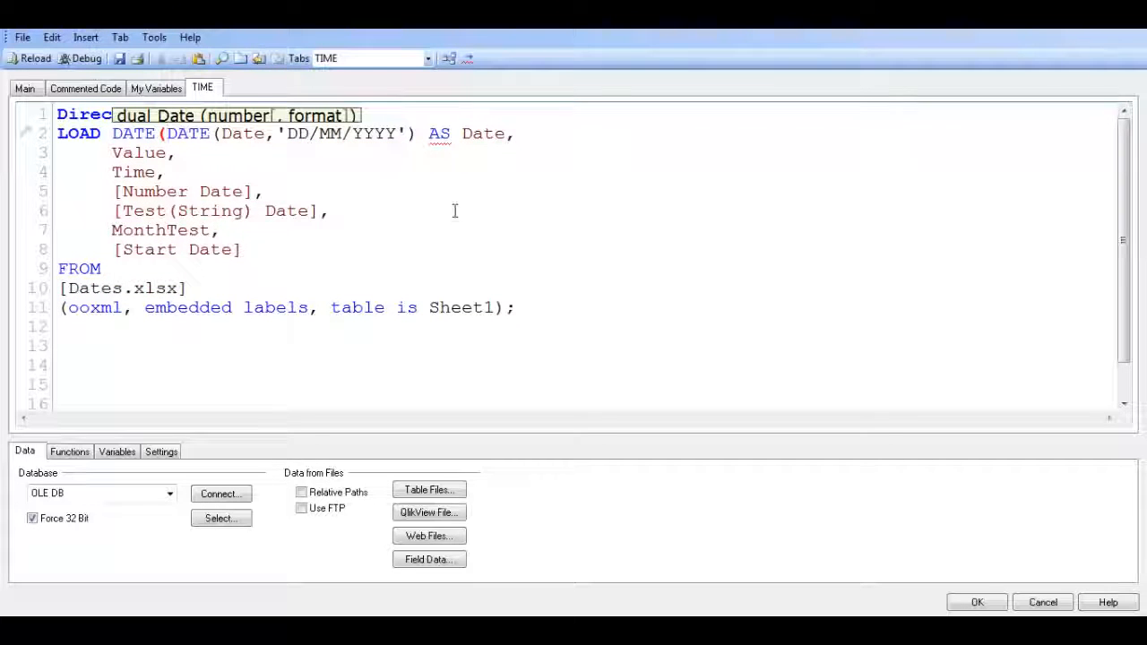
click(418, 133)
text(,'')
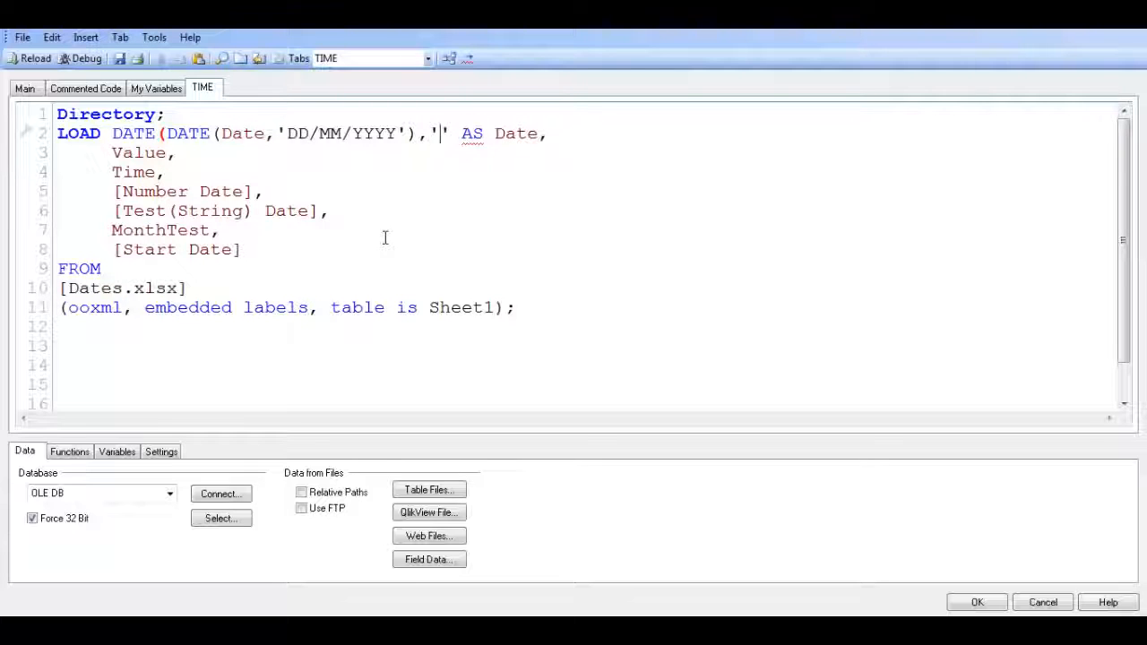
text(DD-M)
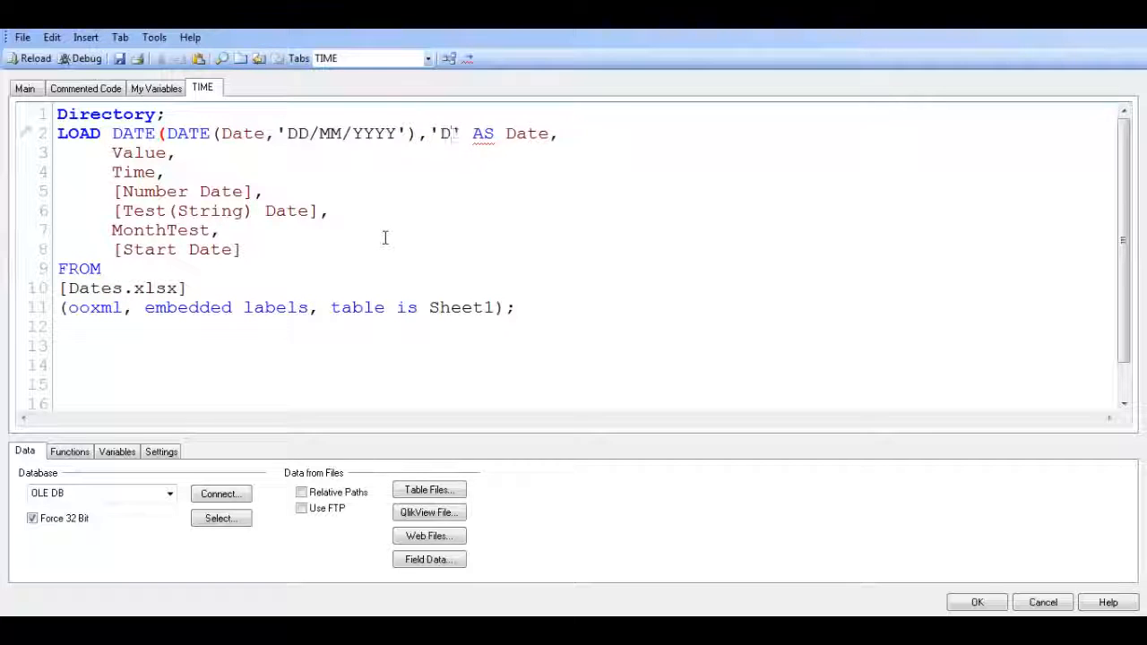
text(M-YY)
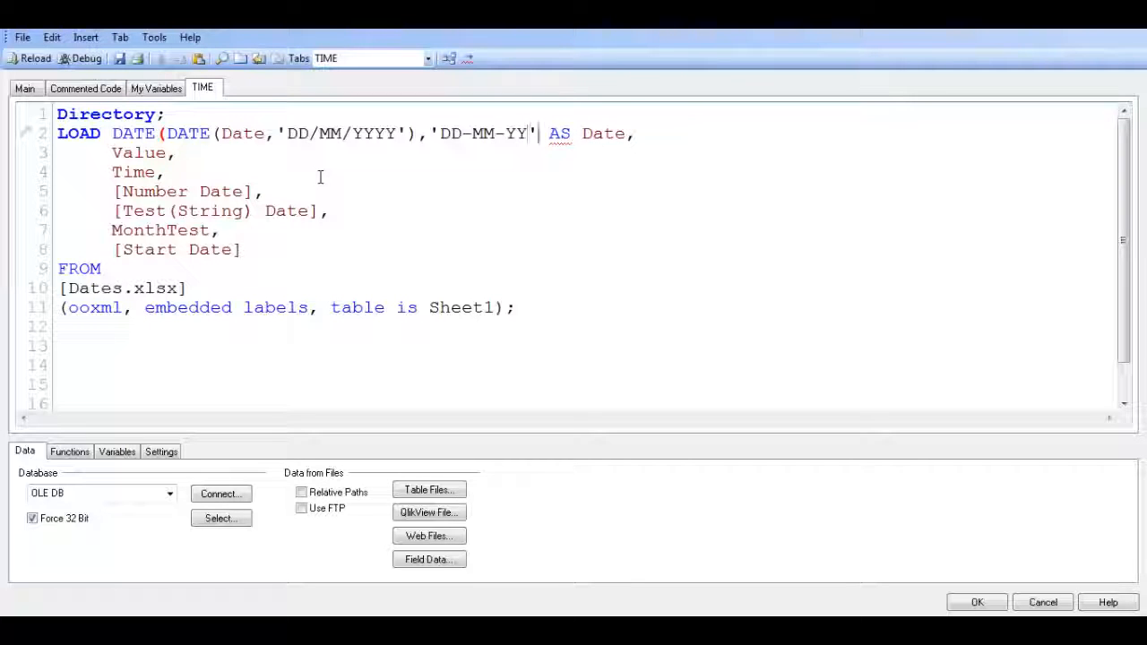
text())
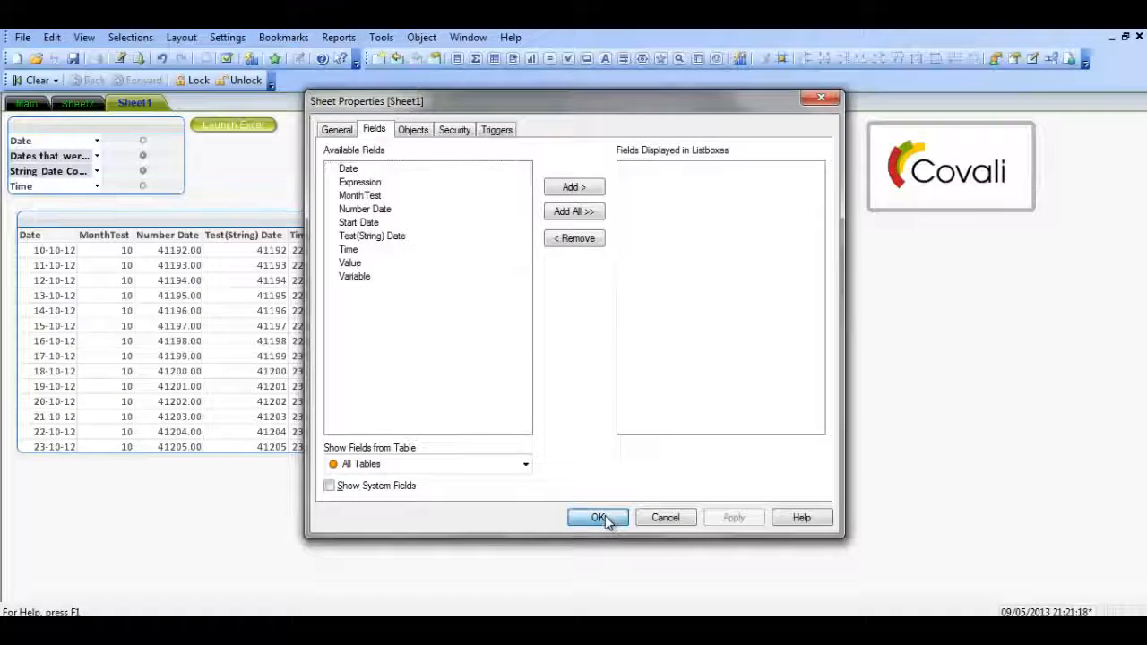
click(597, 516)
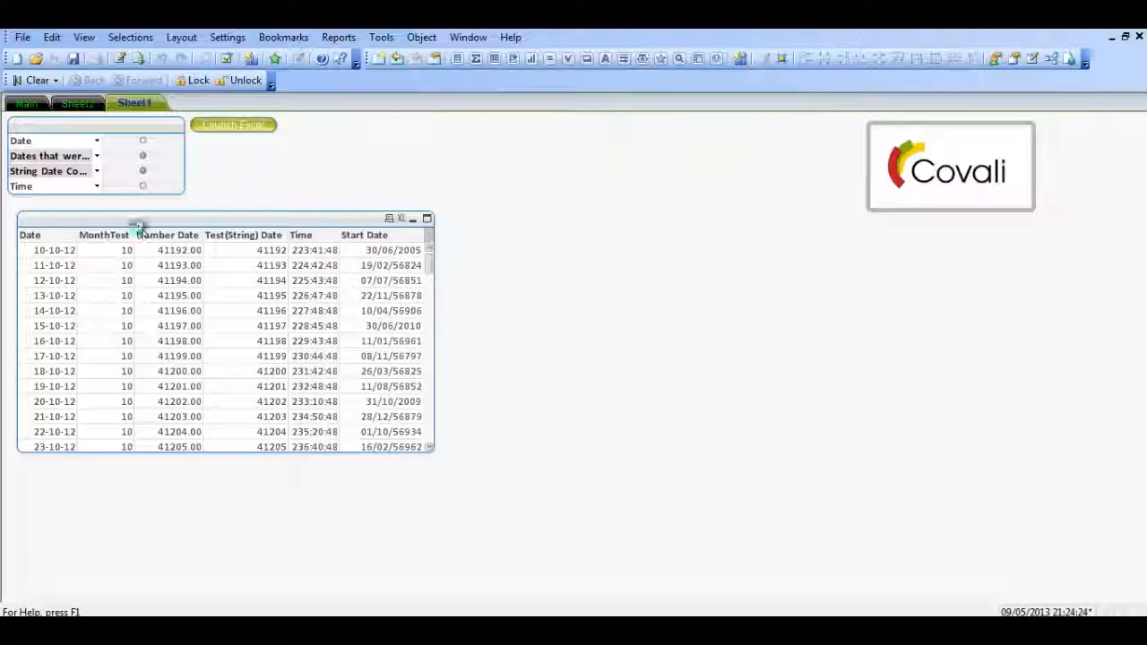
Below the Date line of the load script, add the expression DATE(Date,'DD-MM-YY')
key(ctrl+e)
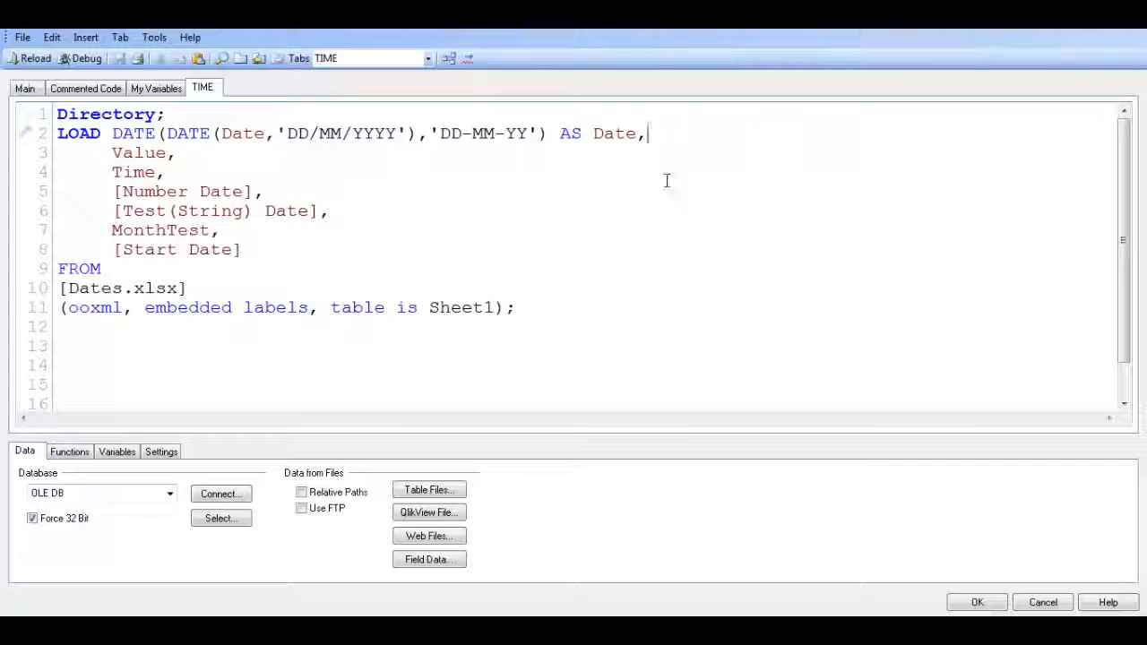
key(Return)
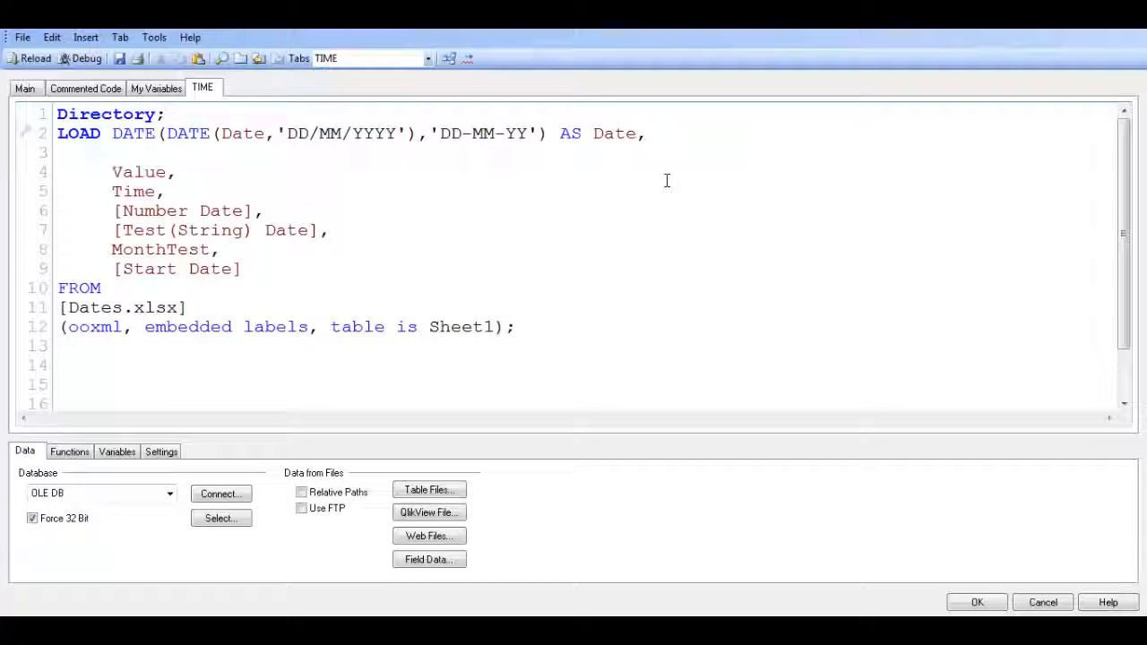
text(D)
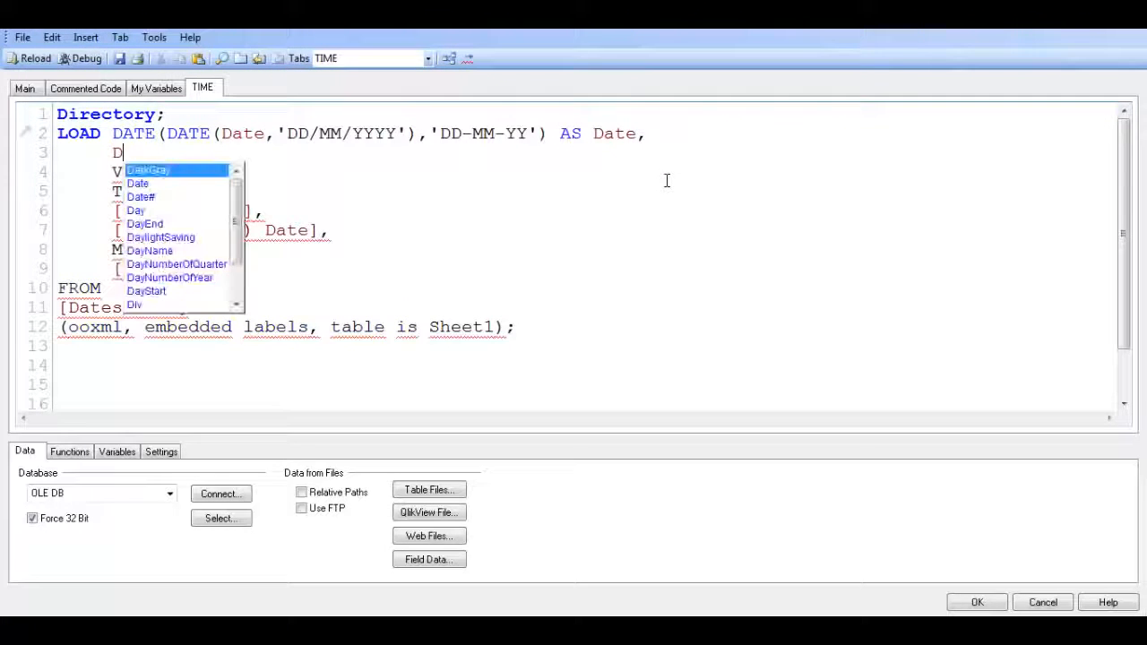
text(ATE()
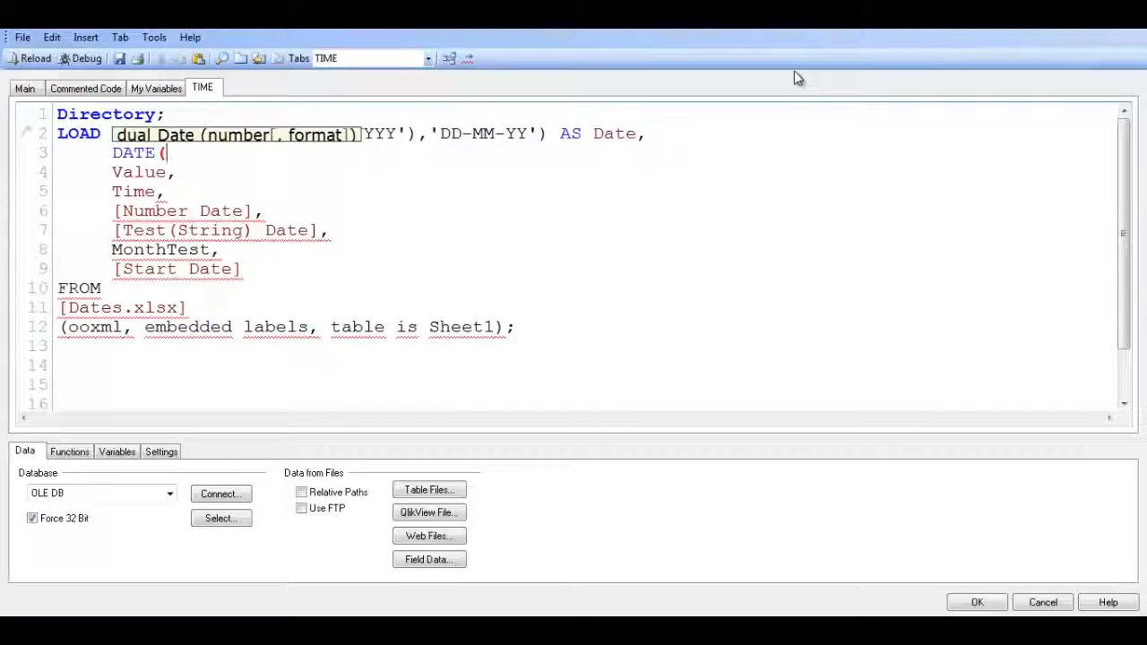
text(Date)
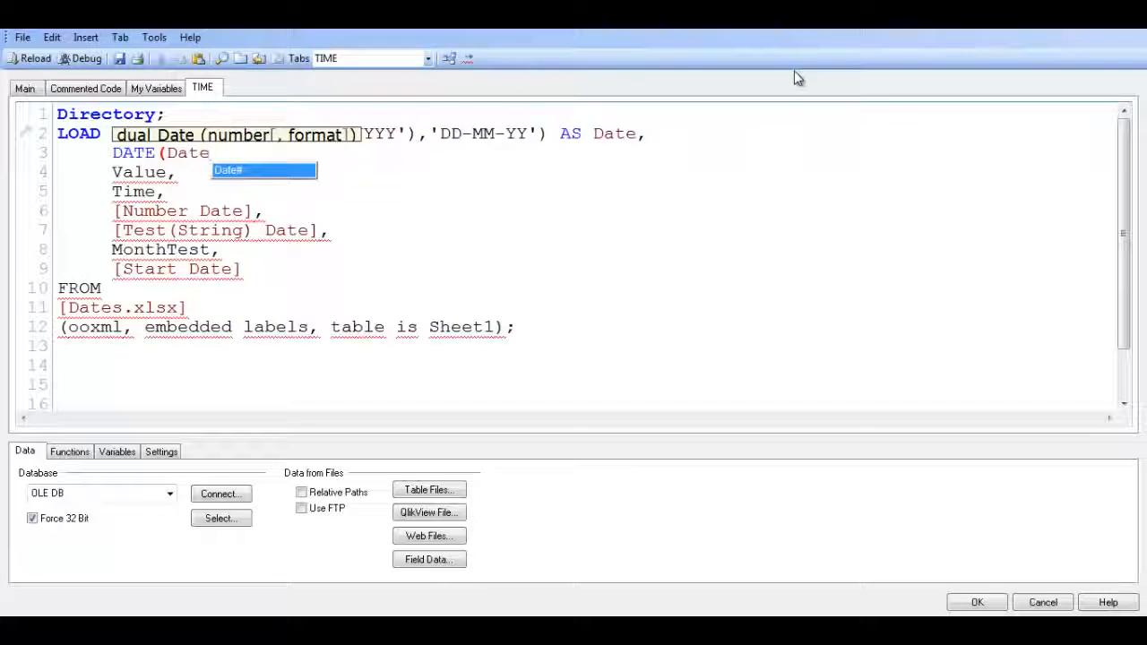
text(,'')
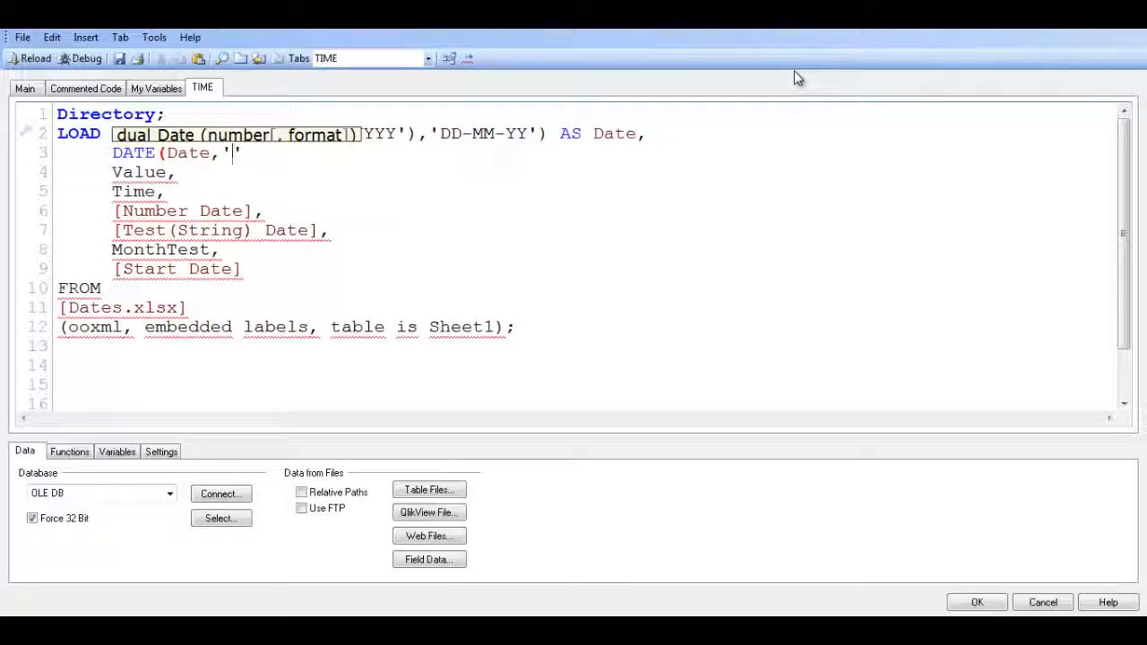
text(dd-mm-)
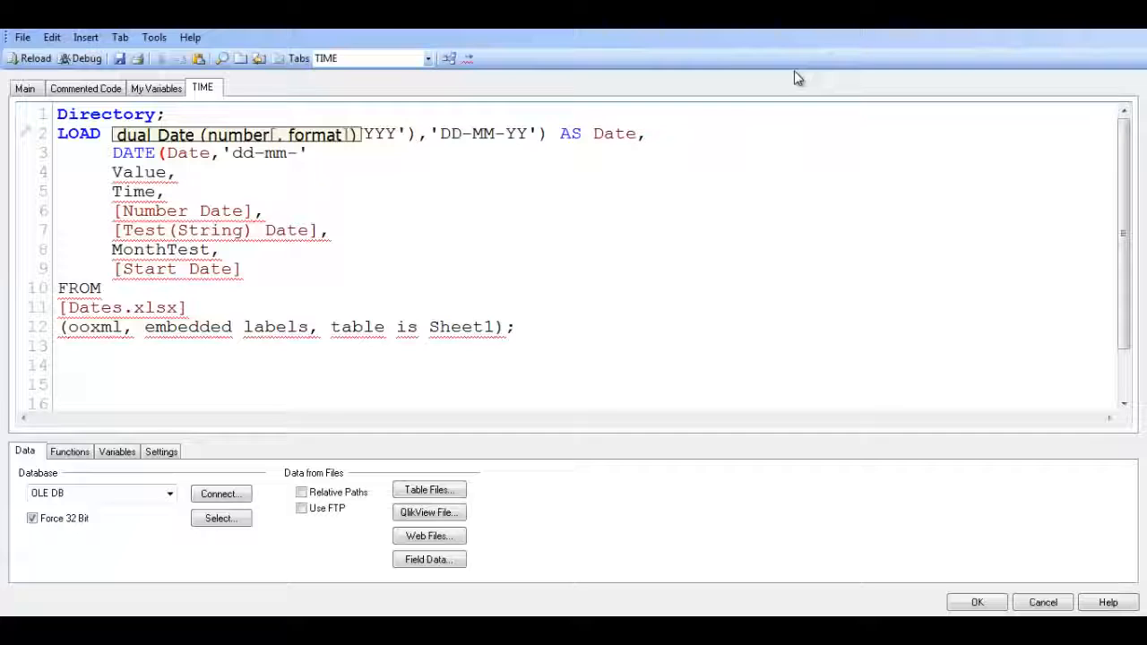
text(yy)
key(BackSpace)
key(BackSpace)
key(BackSpace)
key(BackSpace)
key(BackSpace)
key(BackSpace)
text(-MM-YY')
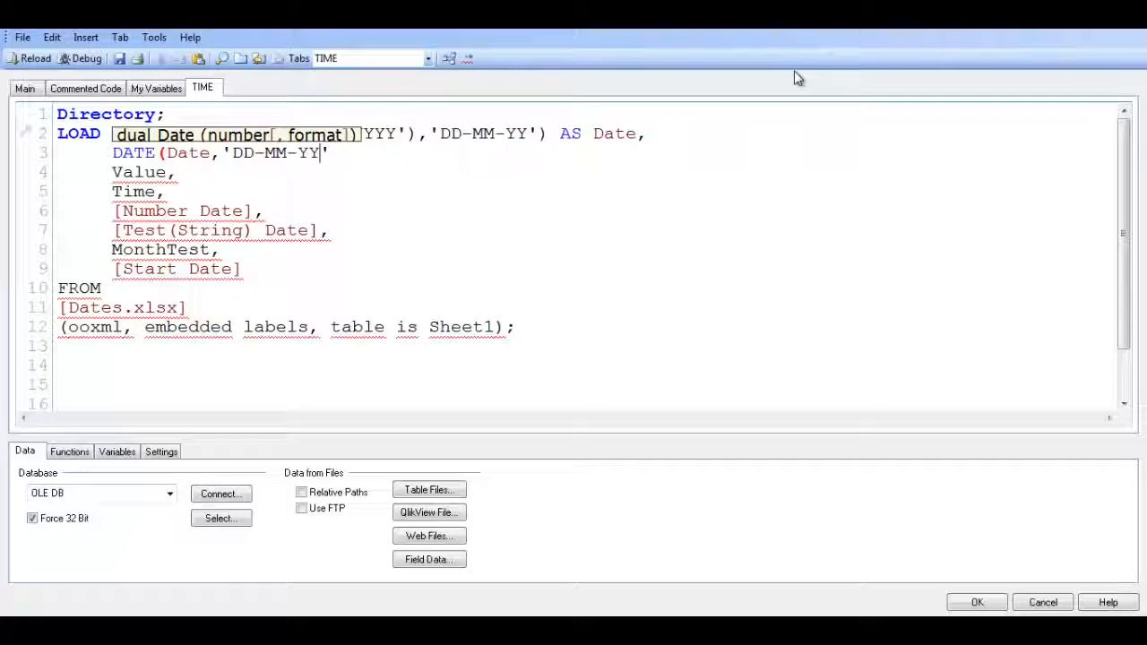
text())
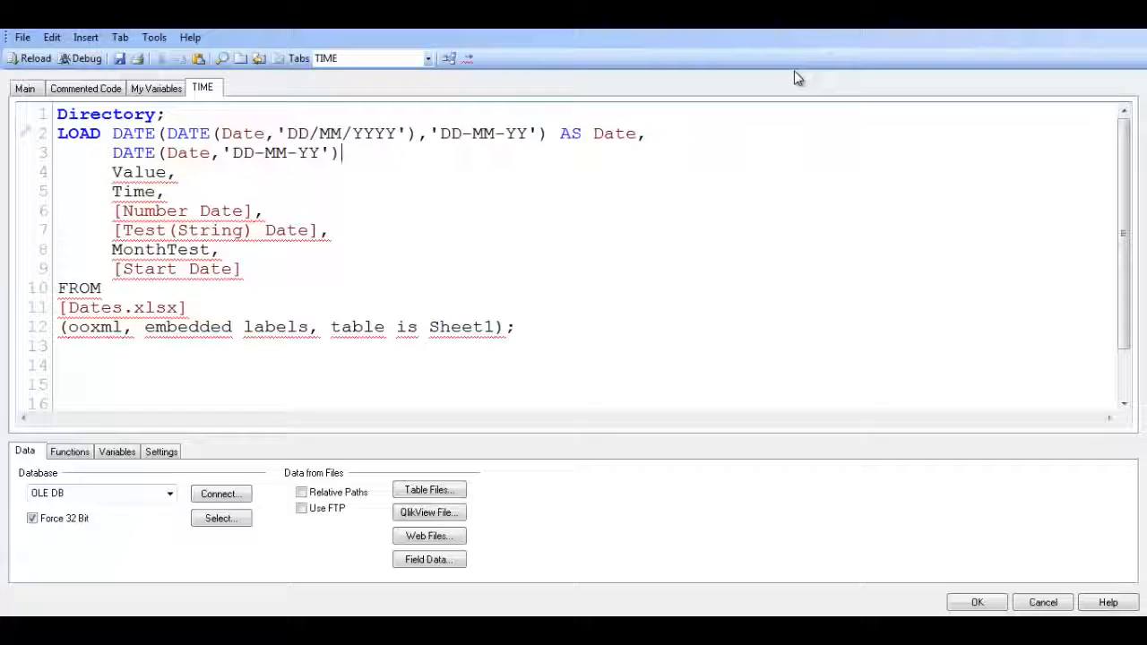
text( AS D)
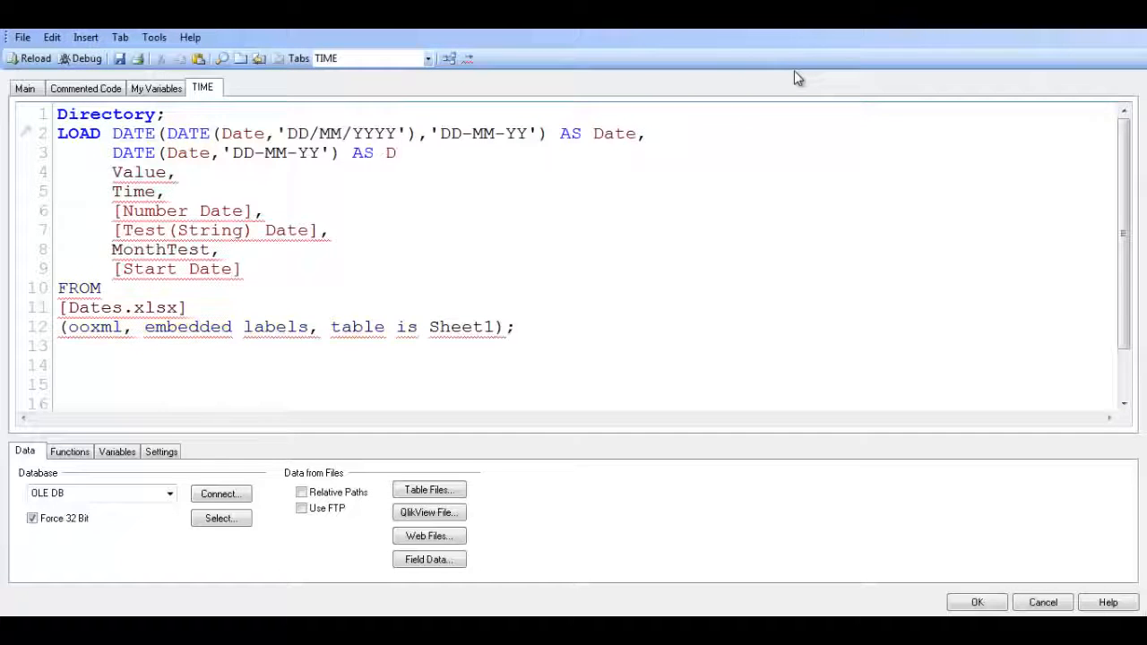
text(ate1,)
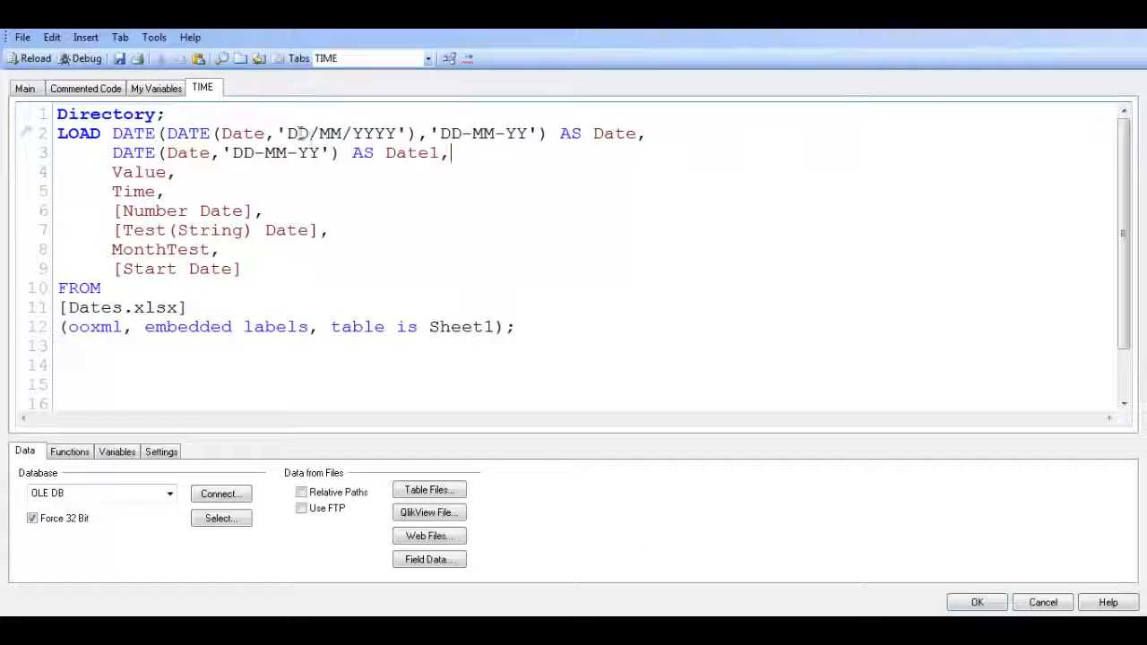
Accept the edited load script and reload the data
drag(300, 133, 660, 134)
click(661, 133)
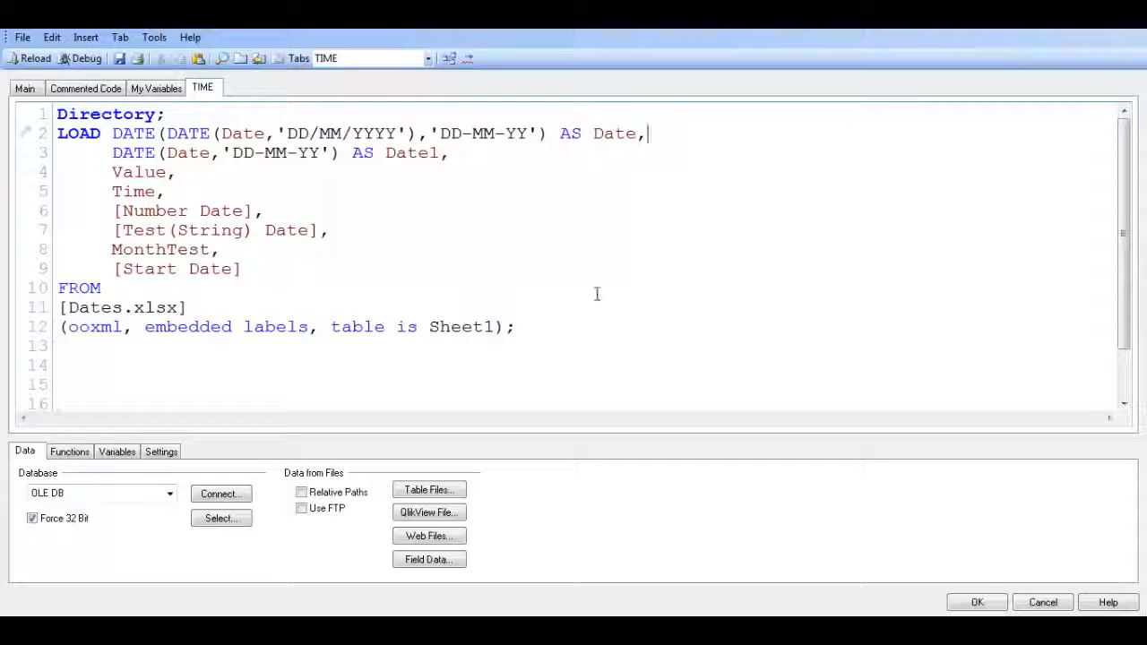
click(975, 603)
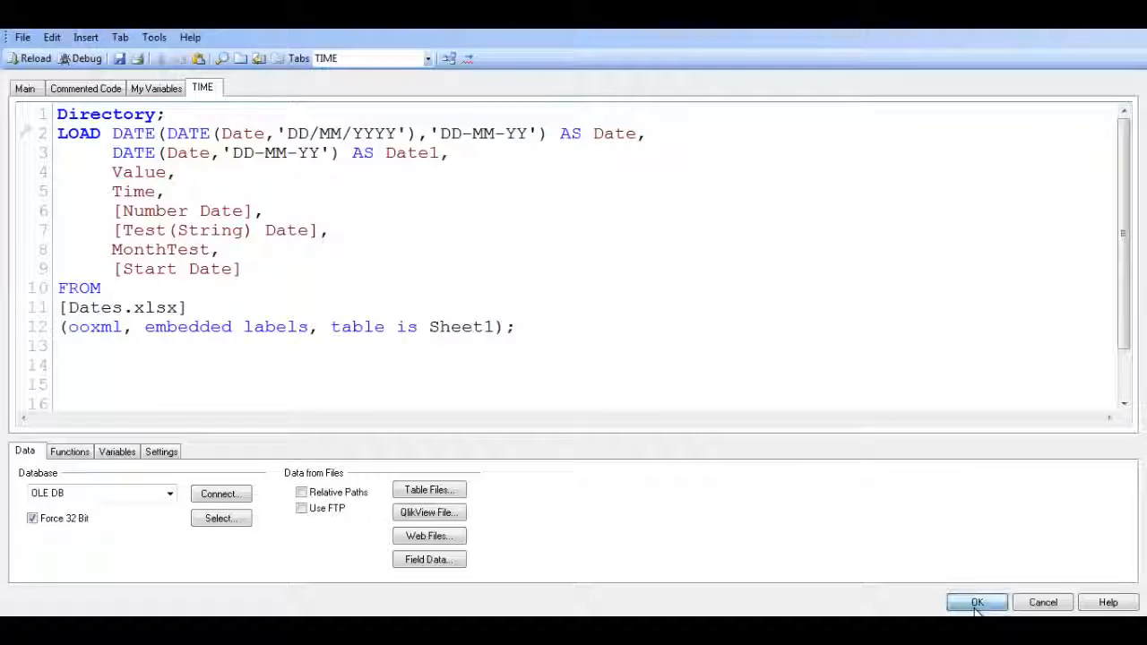
key(ctrl+r)
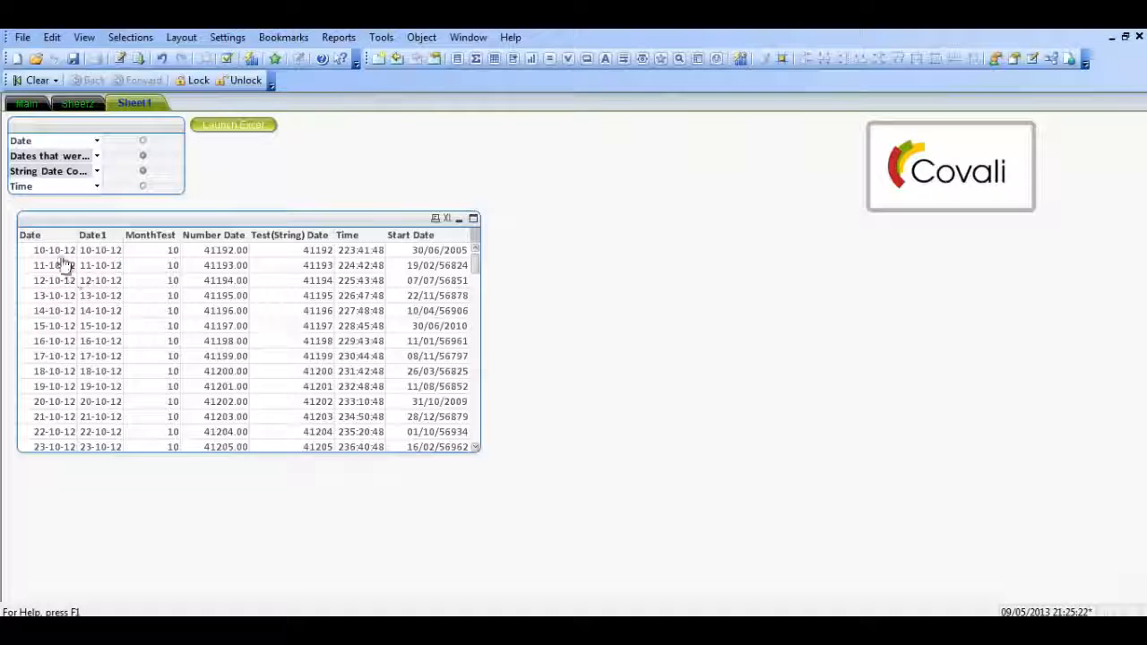
Review the Date and Date1 expressions in the load script and check the cell format of MonthTest cell F2 in the Excel workbook
key(ctrl+e)
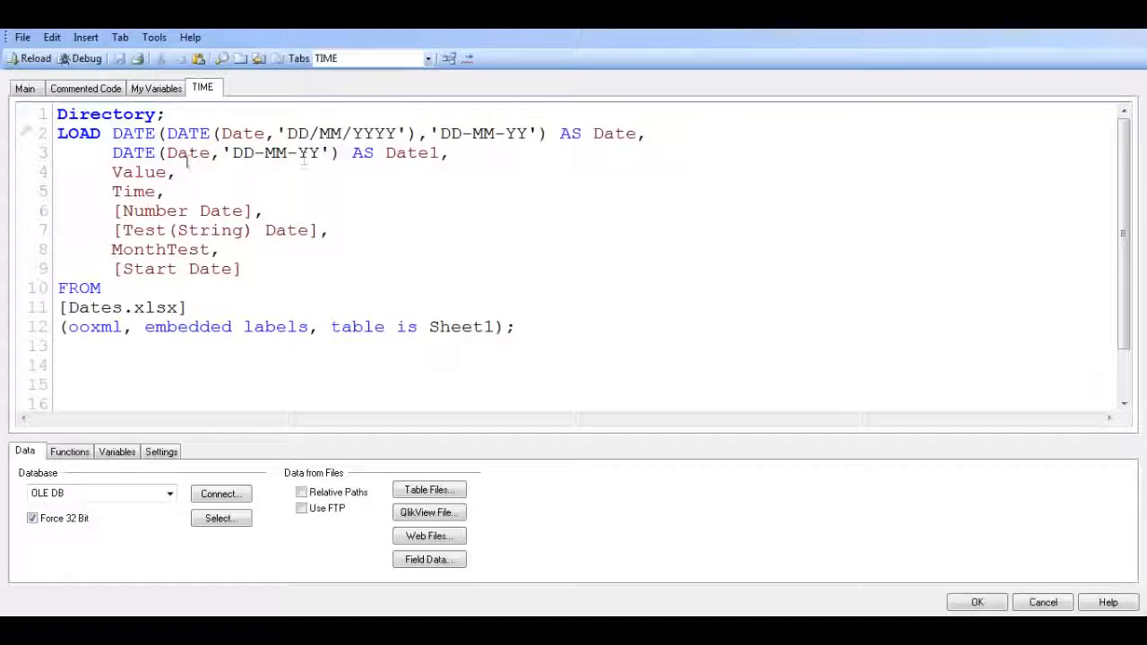
click(977, 602)
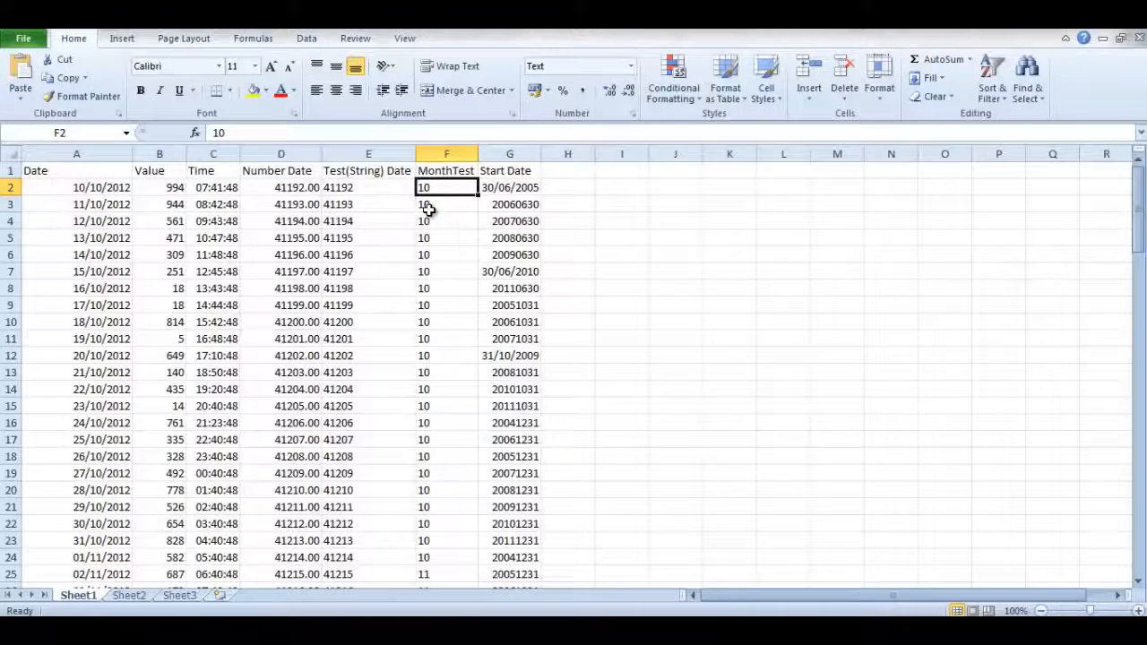
key(ctrl+1)
click(599, 554)
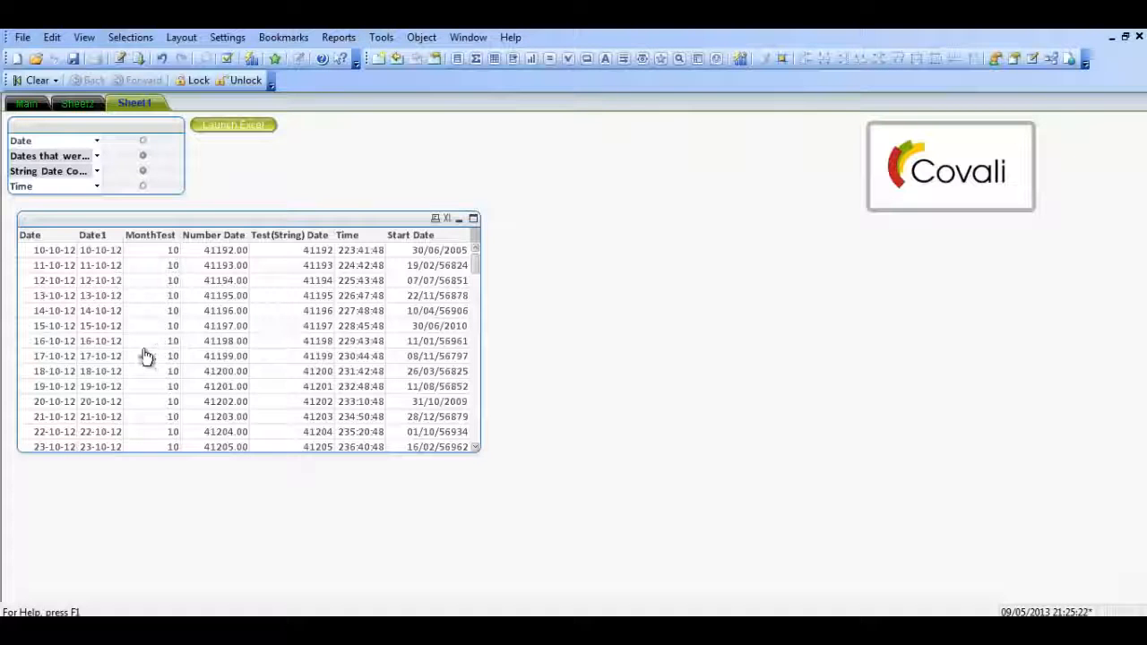
In the QlikView load script, wrap the MonthTest field in a DATE# function with the format 'MM'
key(ctrl+e)
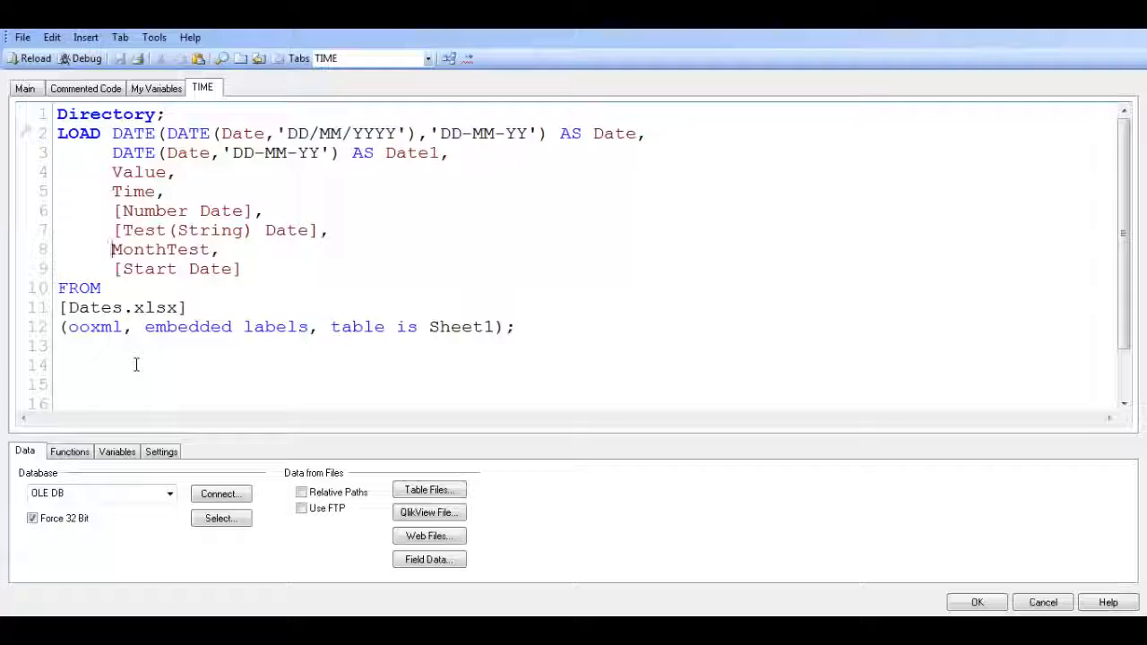
text(DATE)
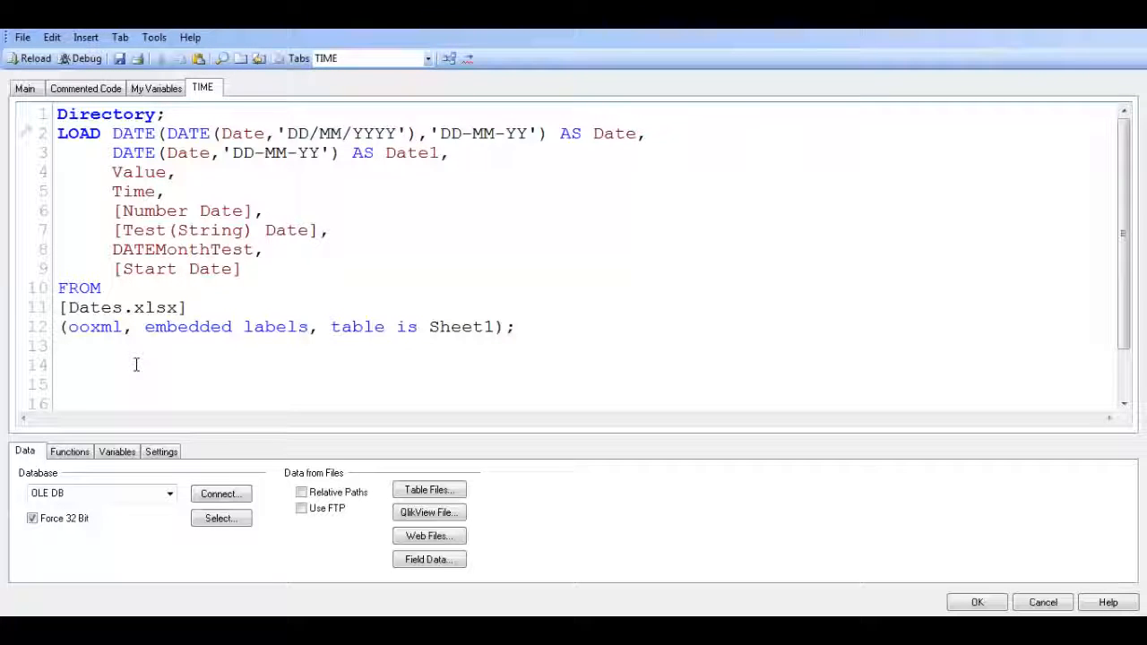
text(()
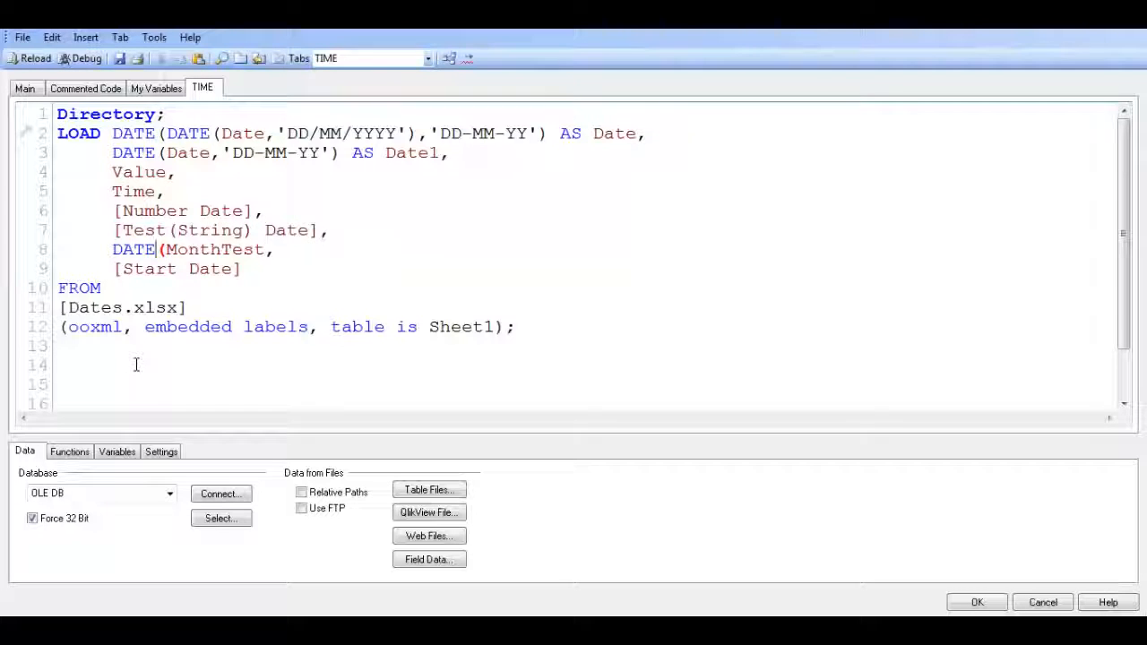
text(#)
key(End)
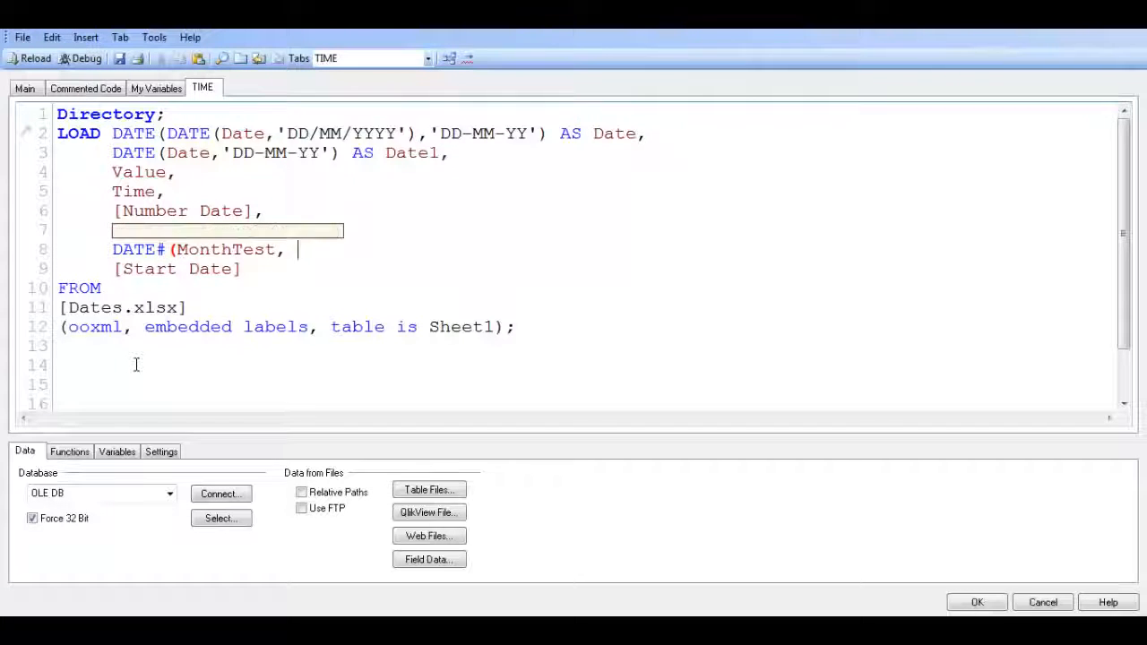
key(Right)
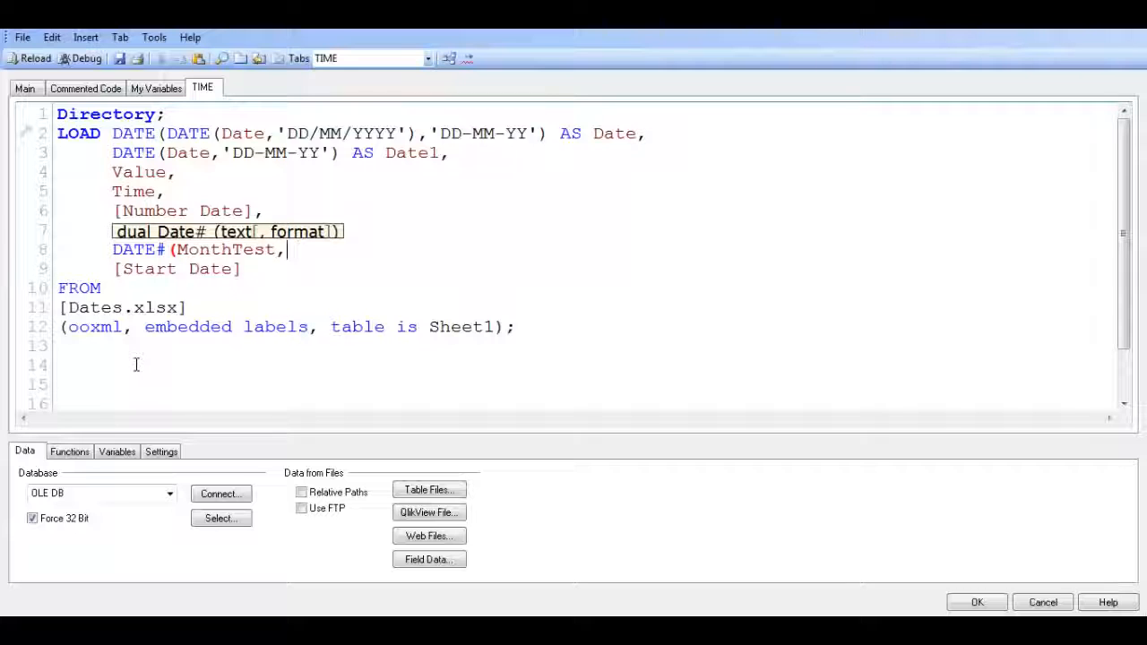
text('')
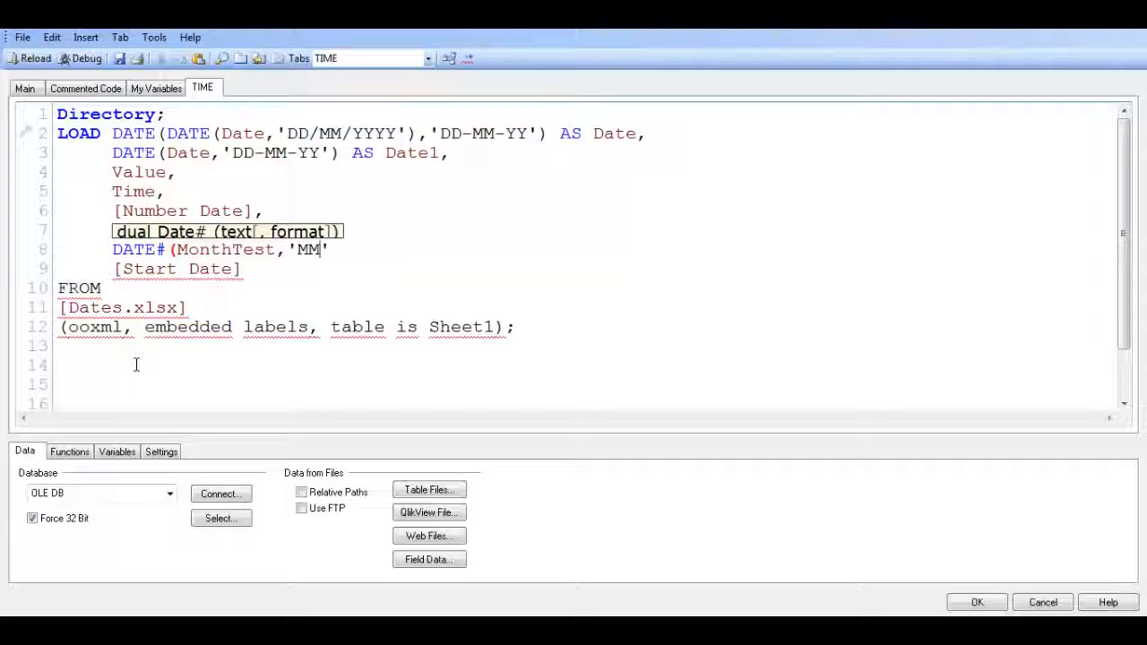
Close the DATE# expression and alias it as MonthTest, followed by a comma
click(361, 250)
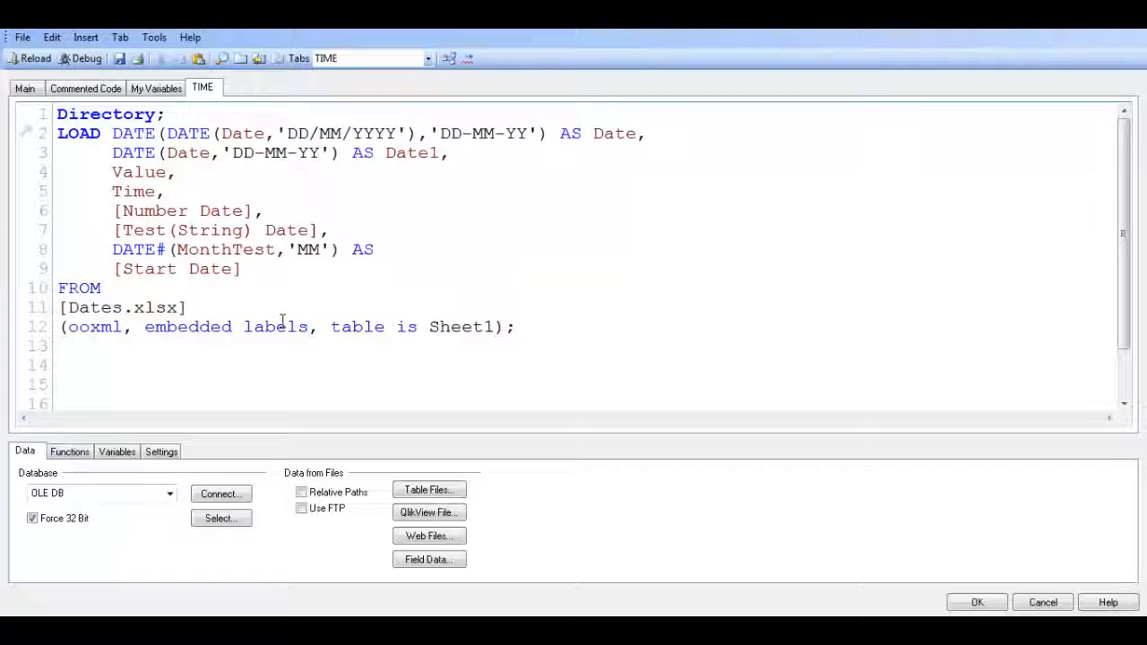
text(Month)
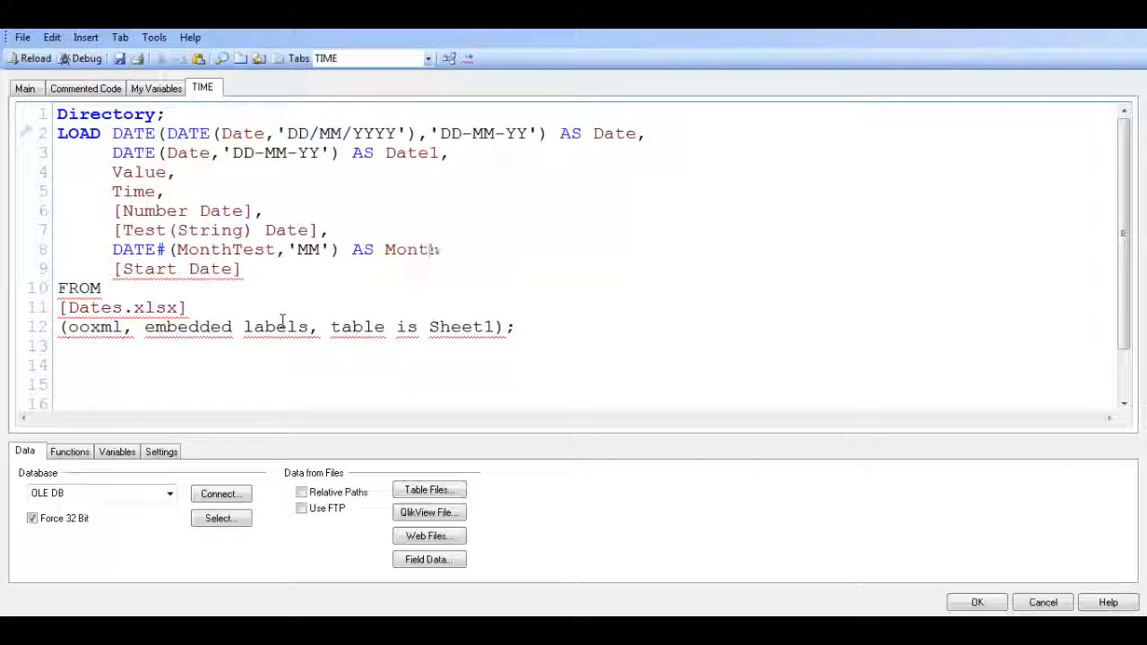
text(Test)
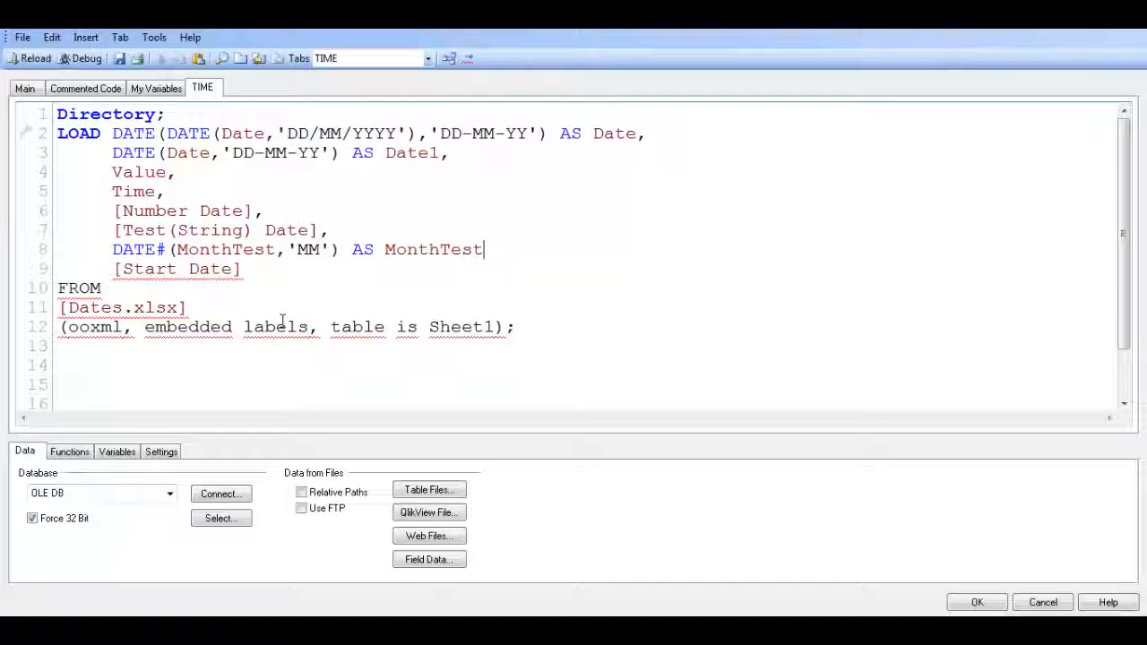
text(,)
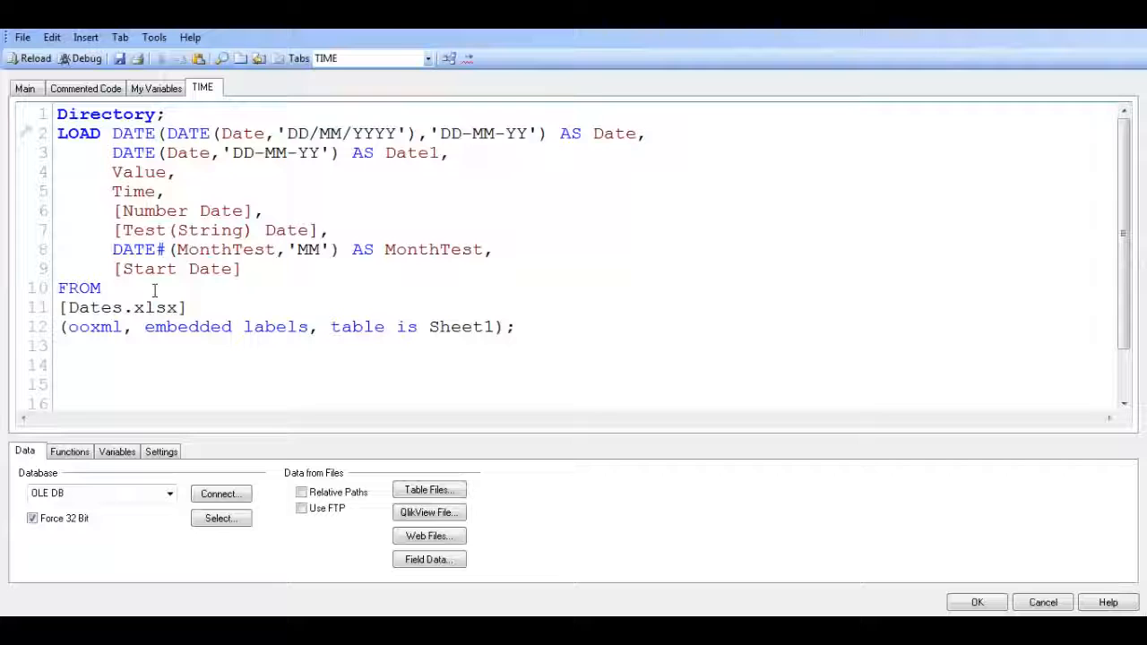
Nest the DATE# expression for MonthTest inside a MONTH function and reload the data
mouse_move(112, 249)
mouse_down()
mouse_move(201, 250)
mouse_move(112, 250)
mouse_up()
text(MO)
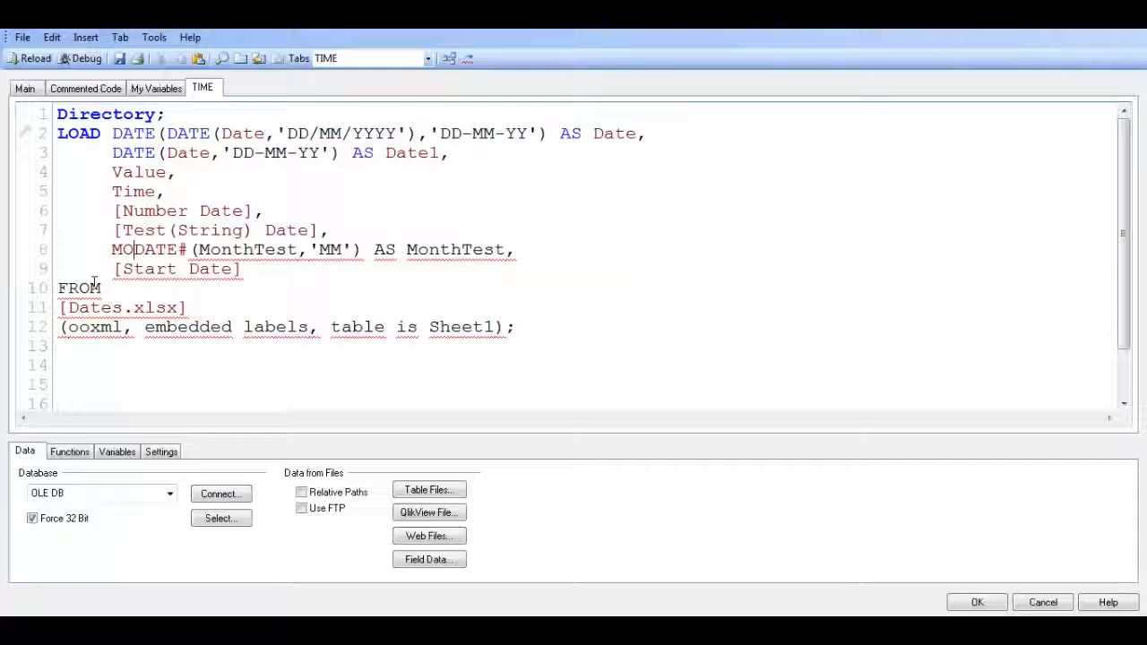
text(NTH)
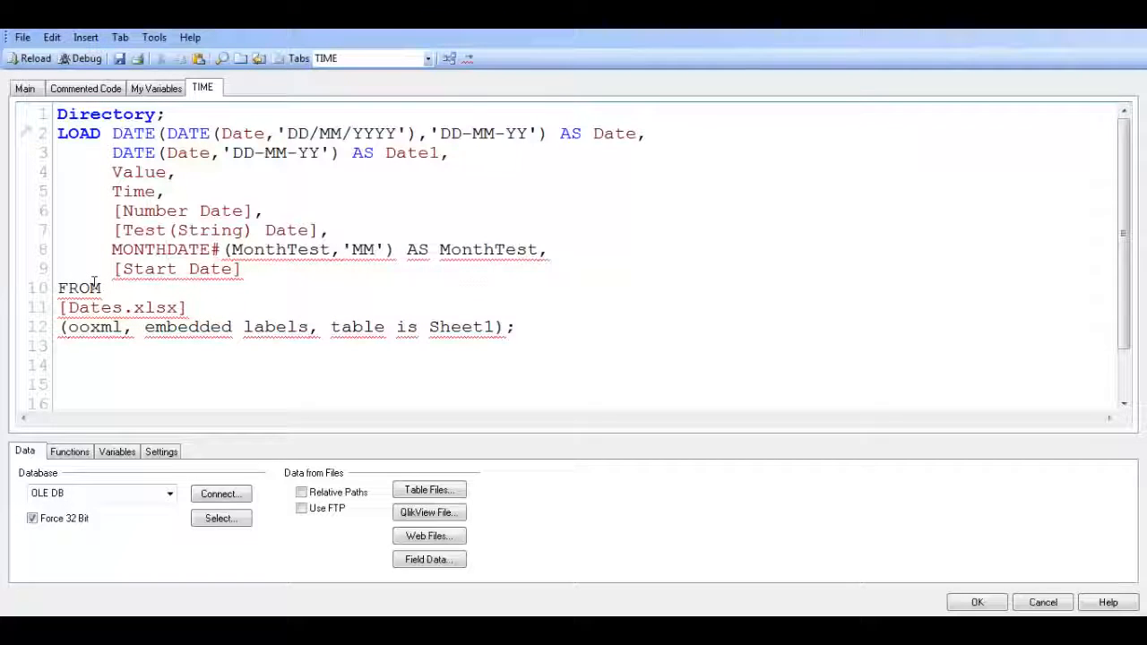
text(()
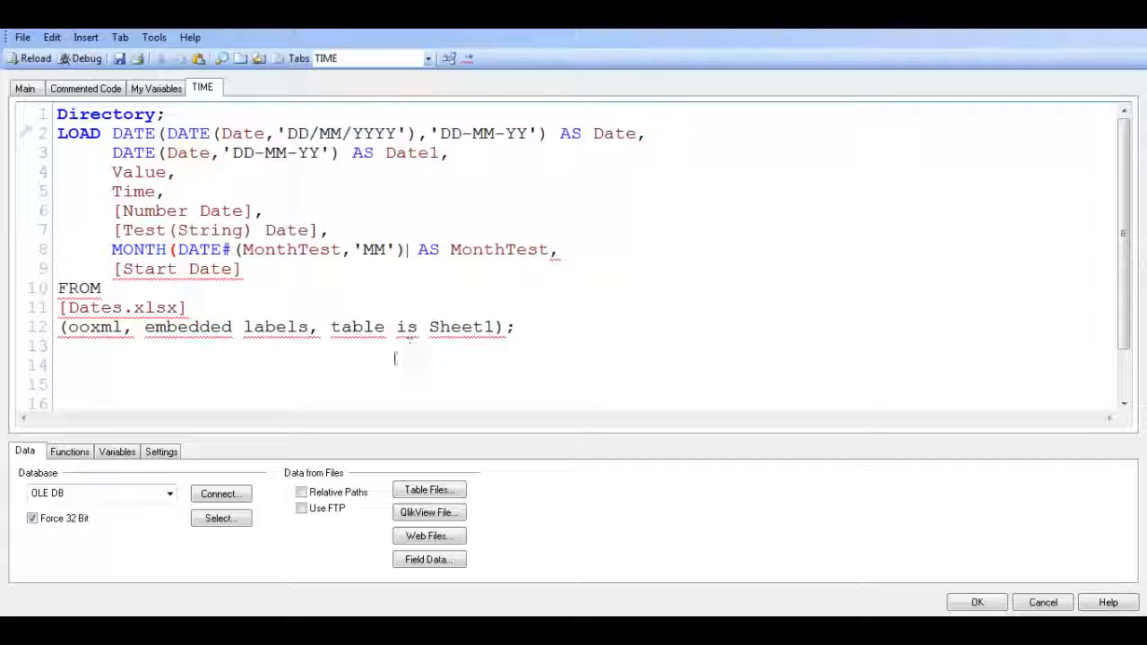
text())
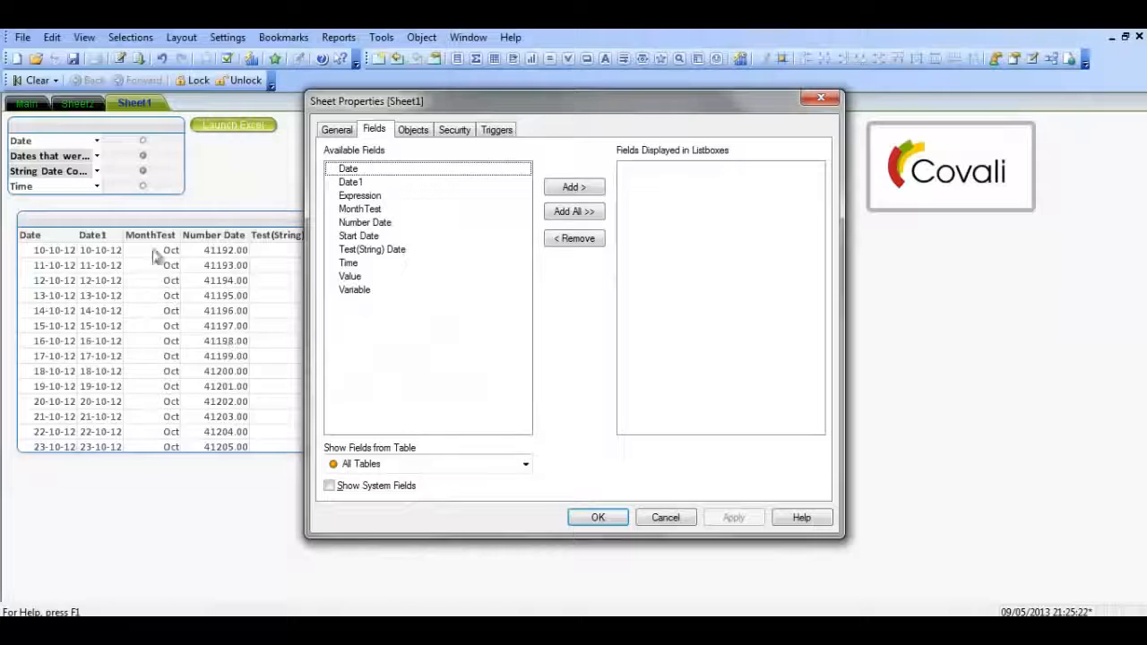
click(597, 518)
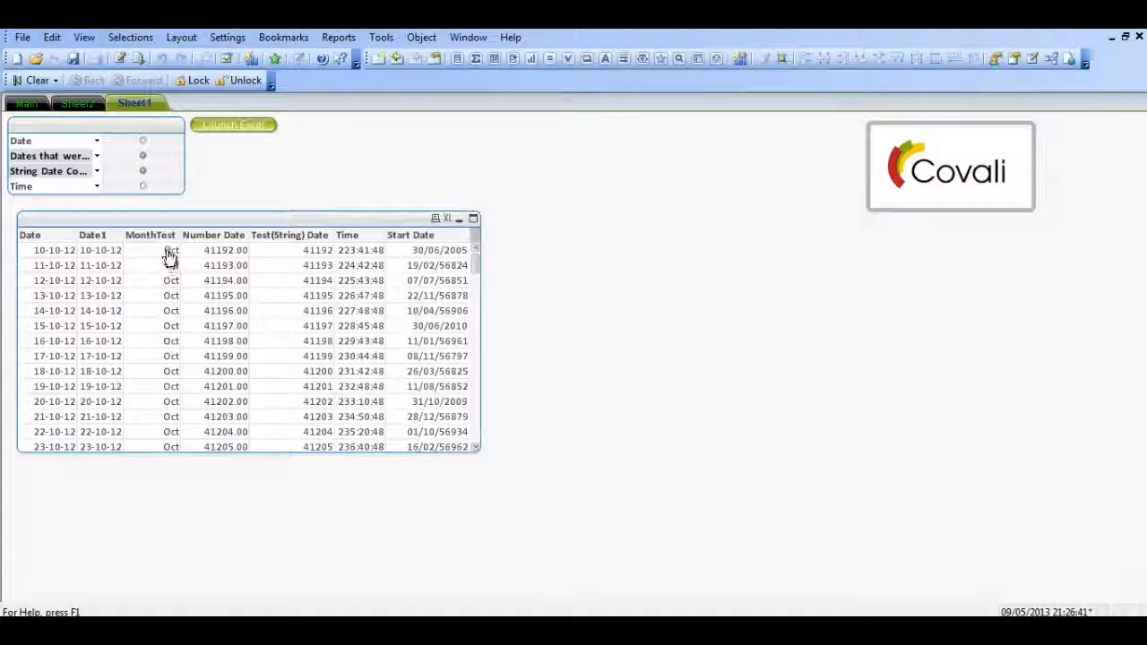
Look through the sheet's table and check its displayed fields in the table box properties
drag(476, 262, 488, 239)
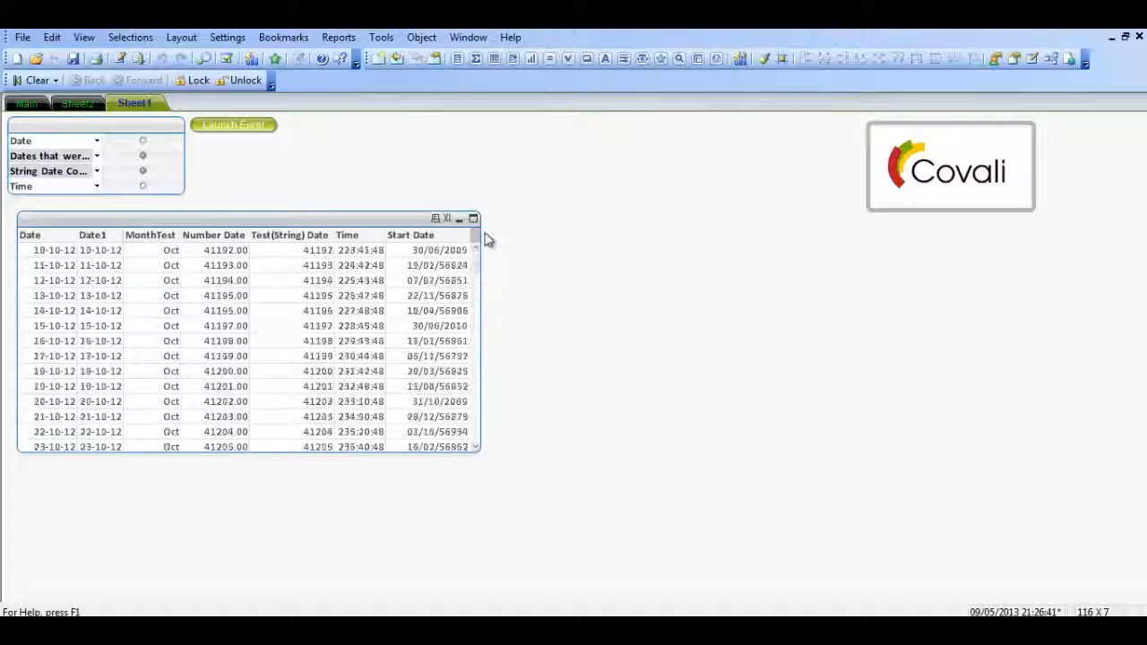
right_click(299, 231)
click(350, 229)
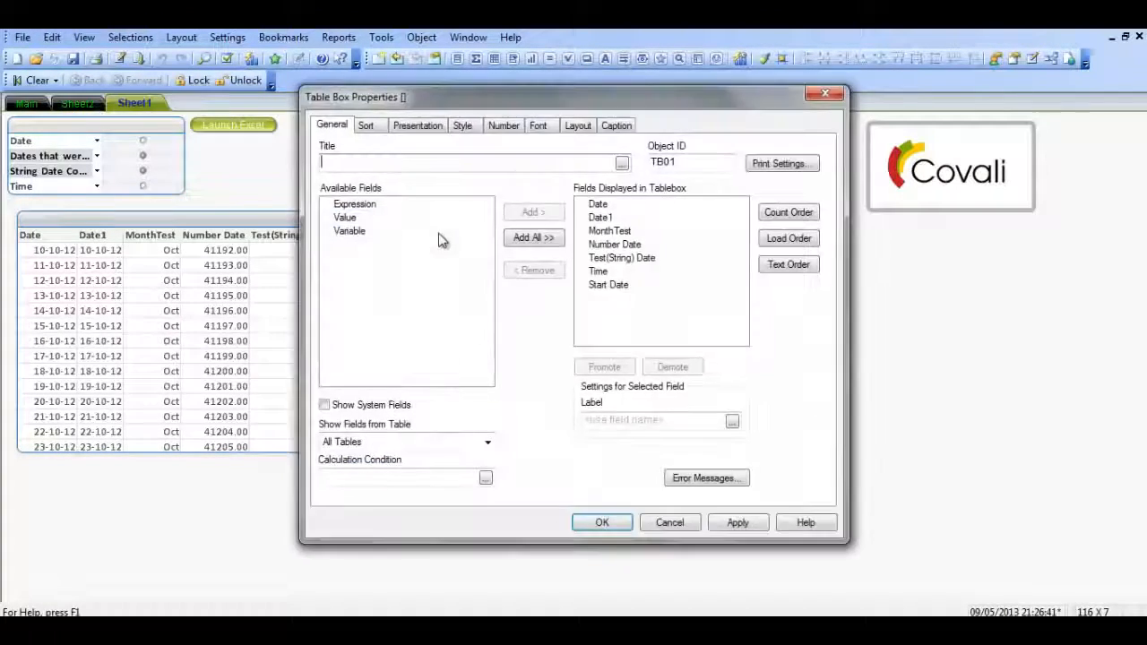
click(602, 526)
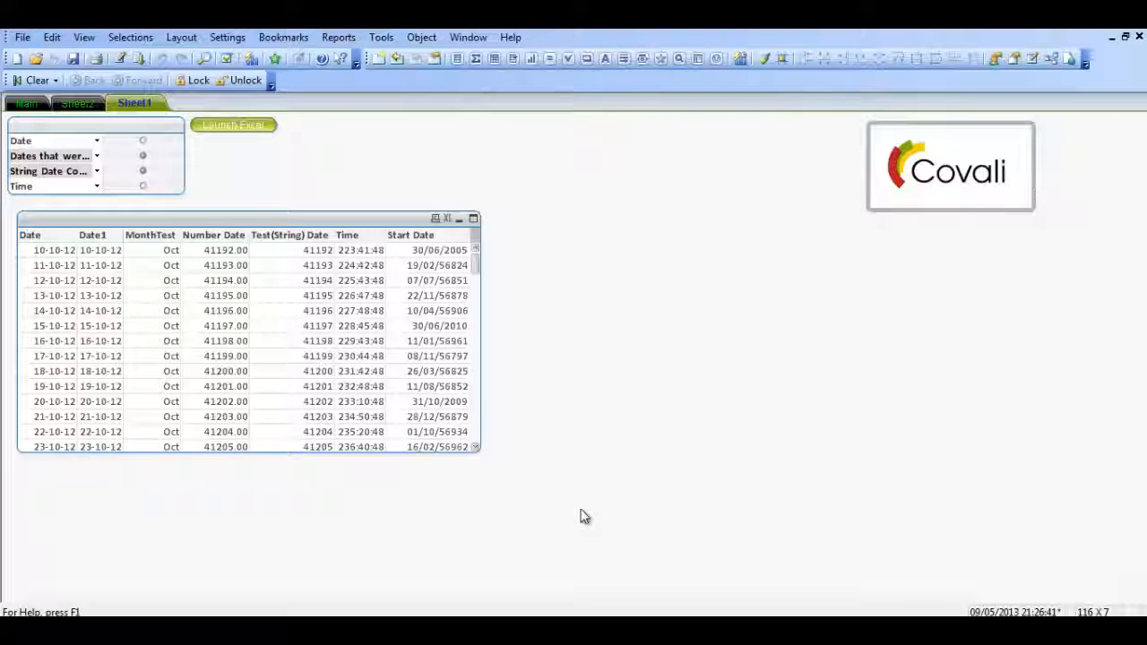
Review the MONTH expression in the load script and examine the Time column in the Excel workbook
key(ctrl+e)
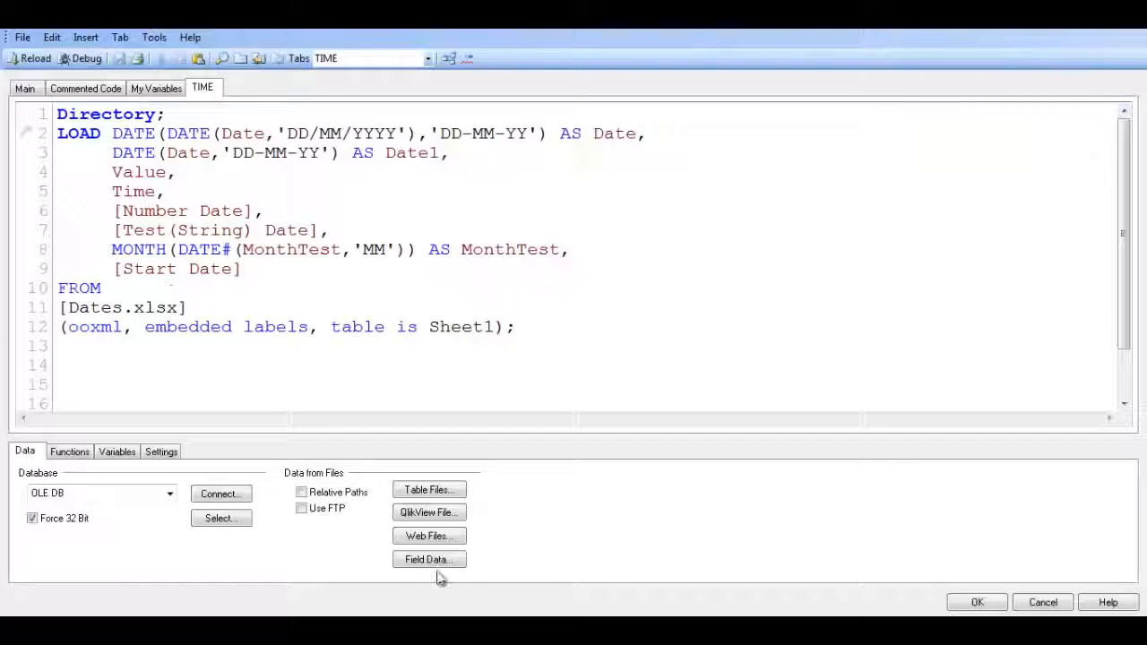
click(975, 602)
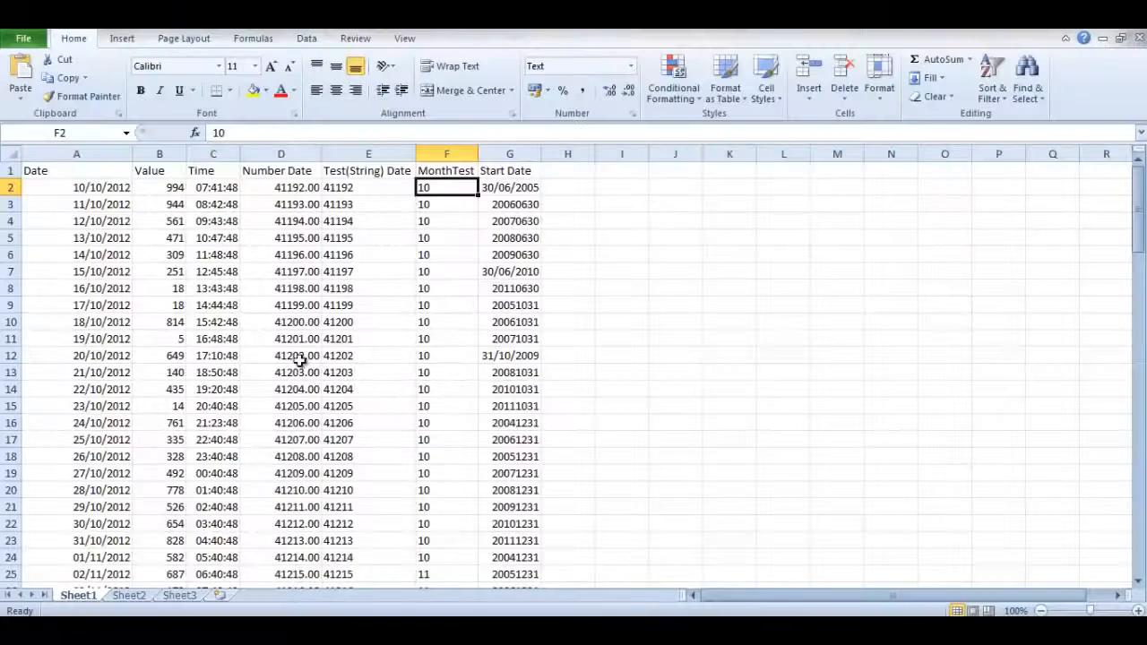
drag(214, 188, 220, 387)
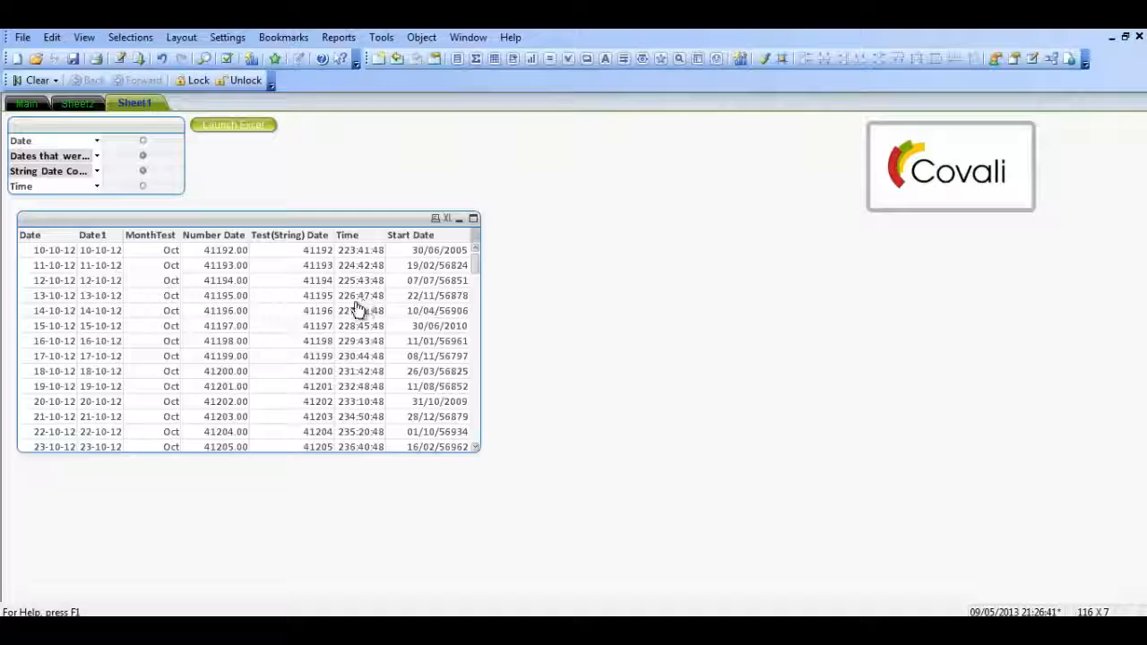
In the QlikView load script, open nested TIME and FRAC functions in front of the Time field
key(ctrl+e)
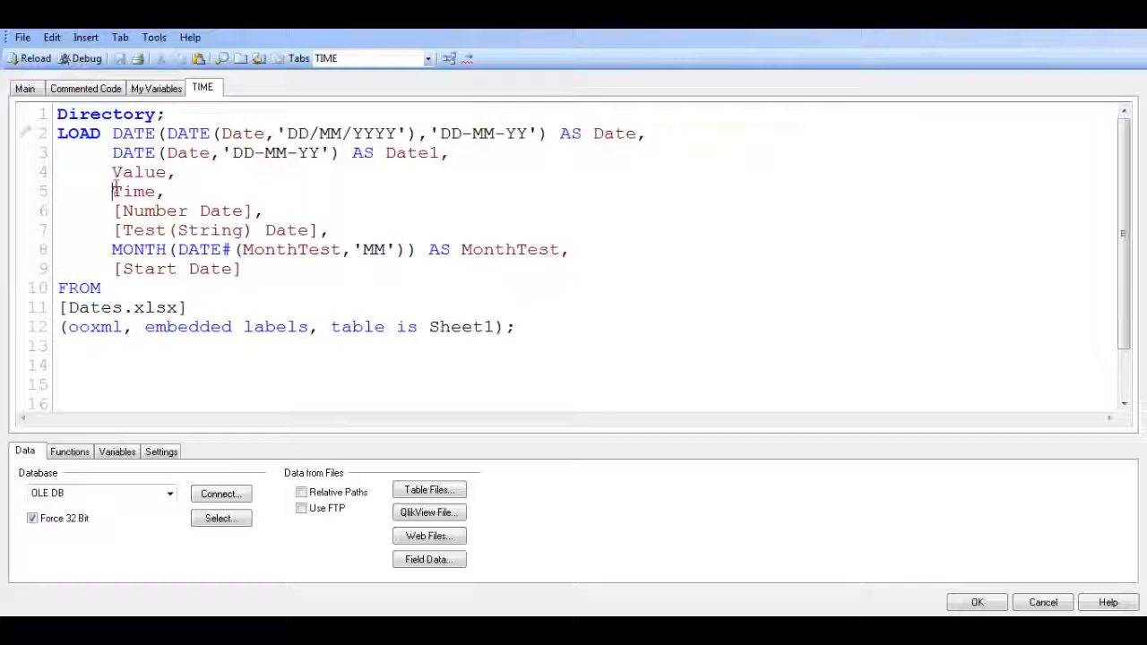
click(114, 190)
text(T)
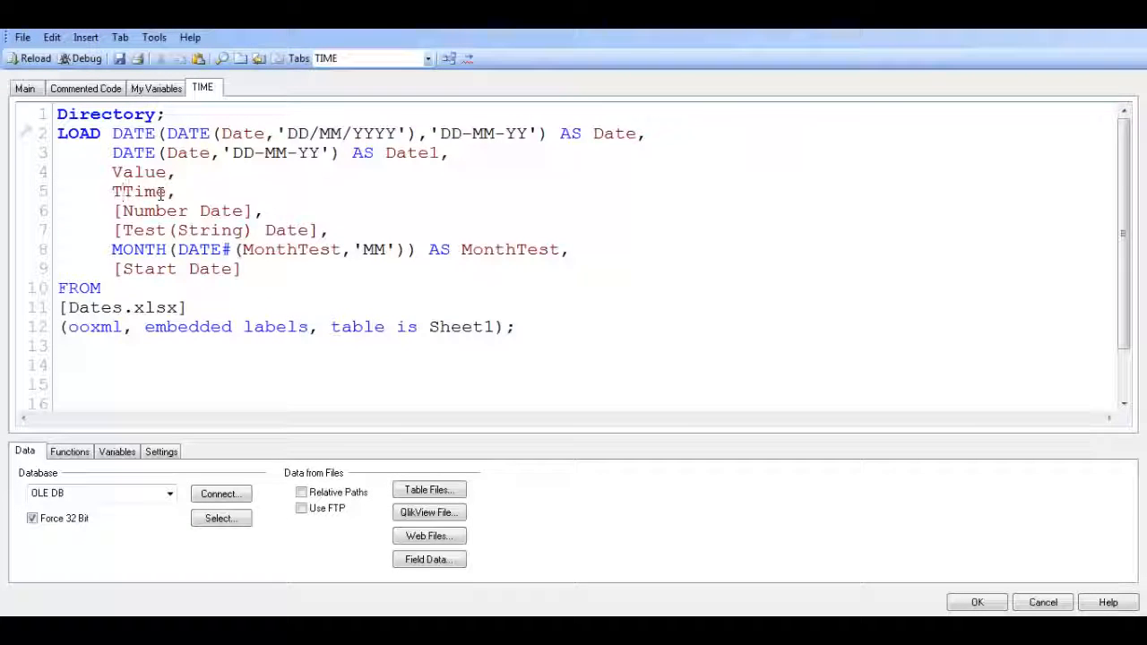
text(IME()
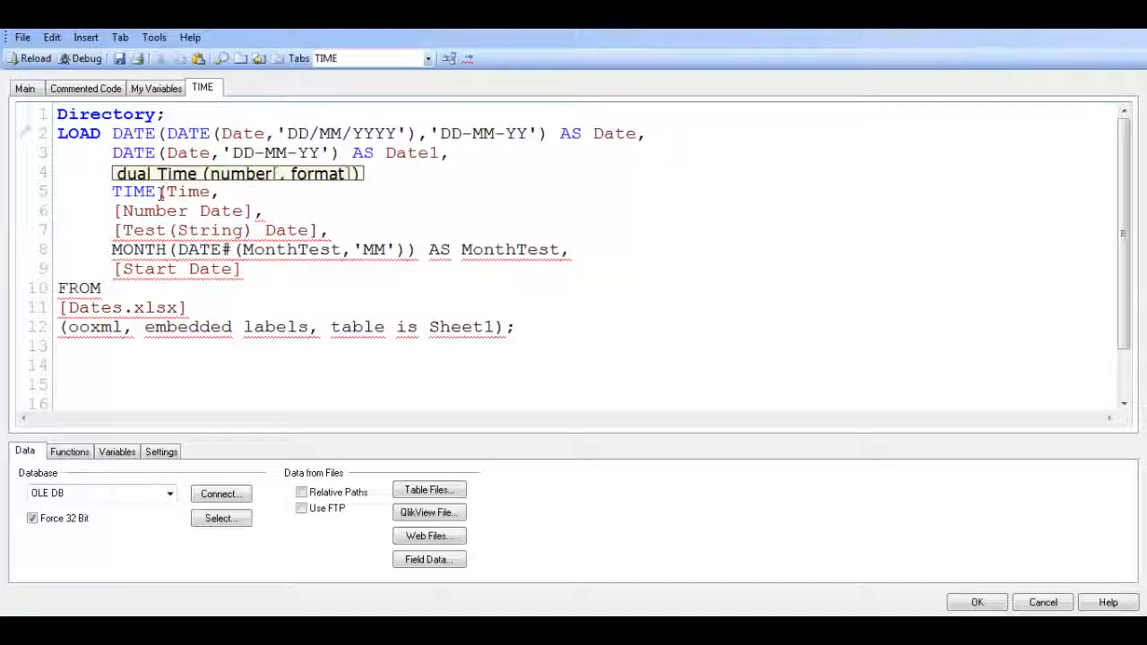
text(FRAC)
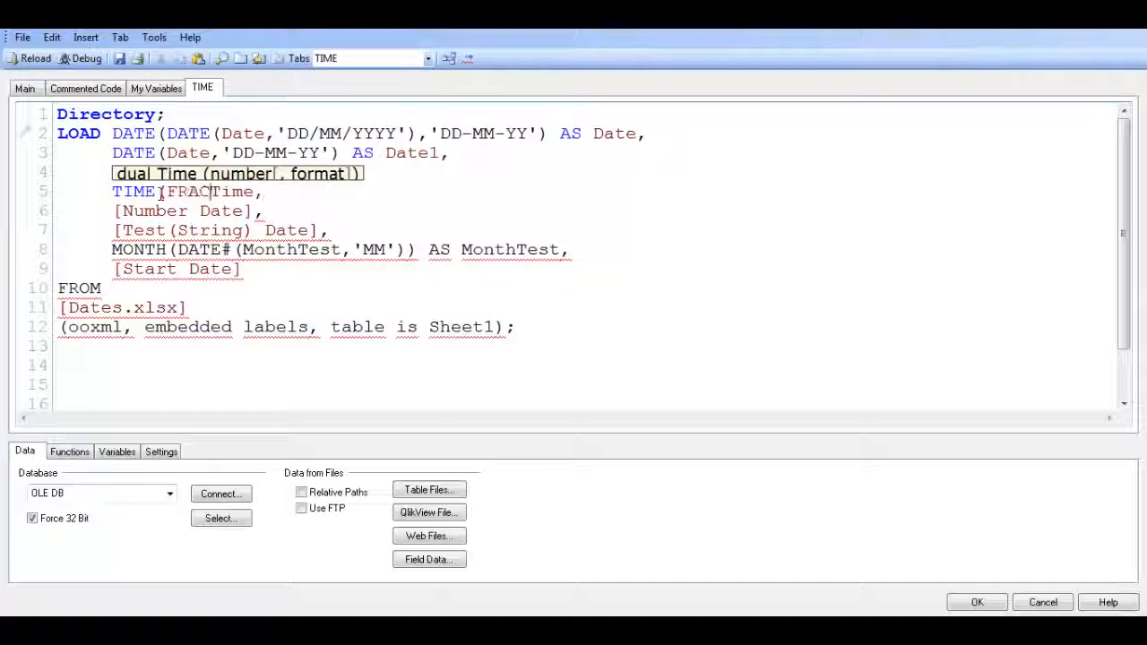
text(()
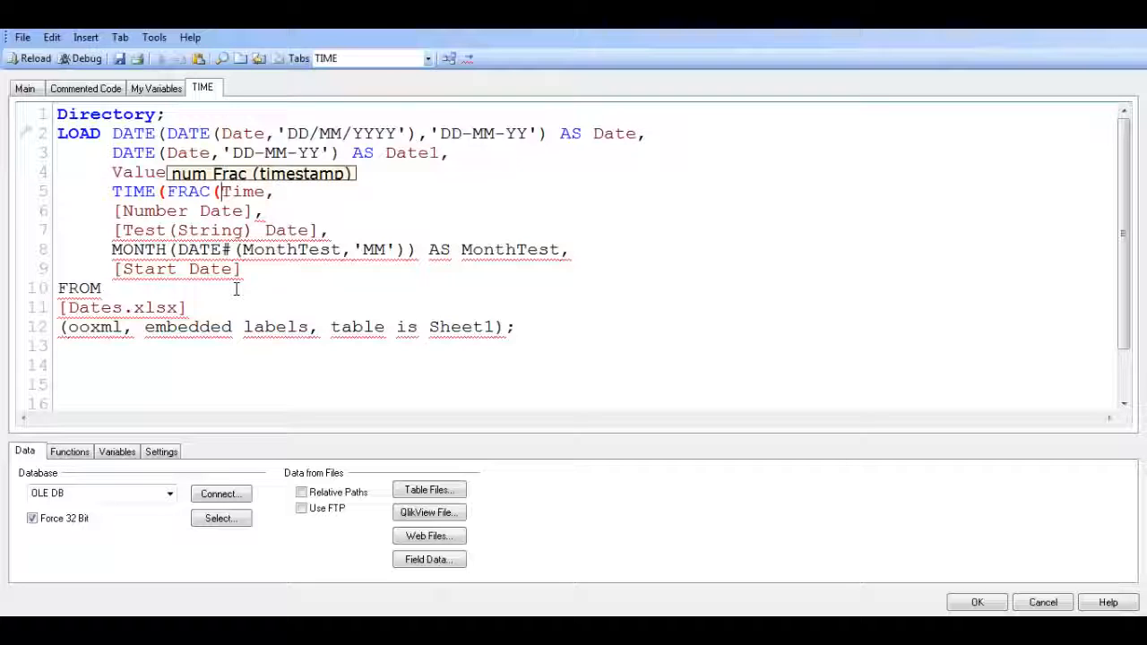
Complete the Time expression with the format 'hh:mm', two closing parentheses and the alias Time, followed by a comma
click(265, 192)
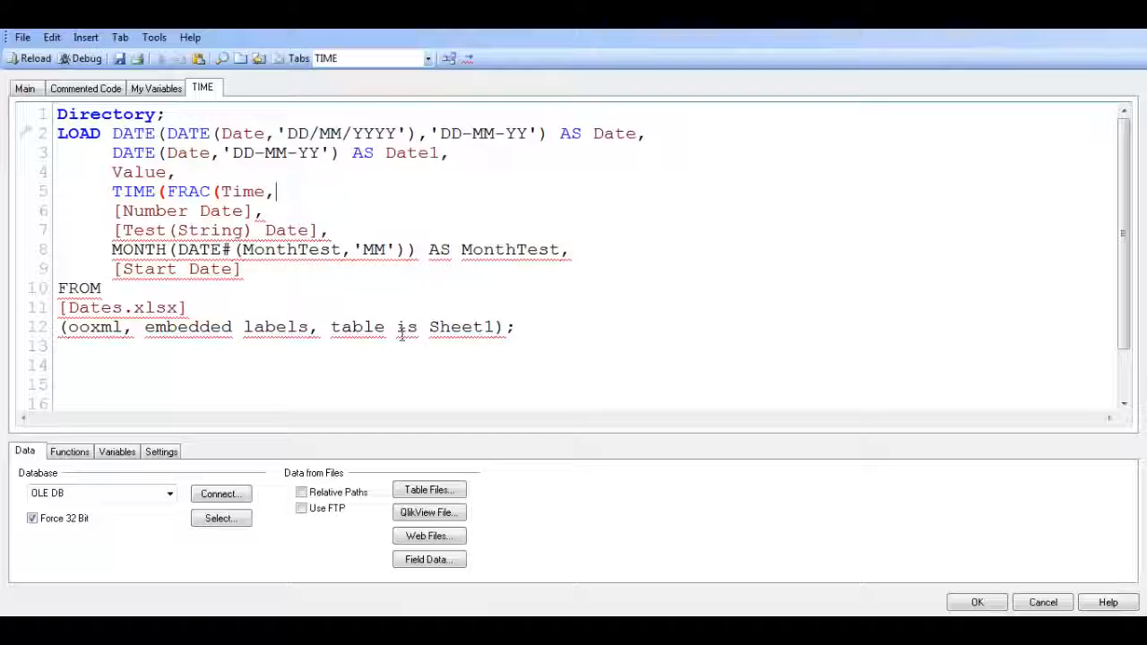
text('')
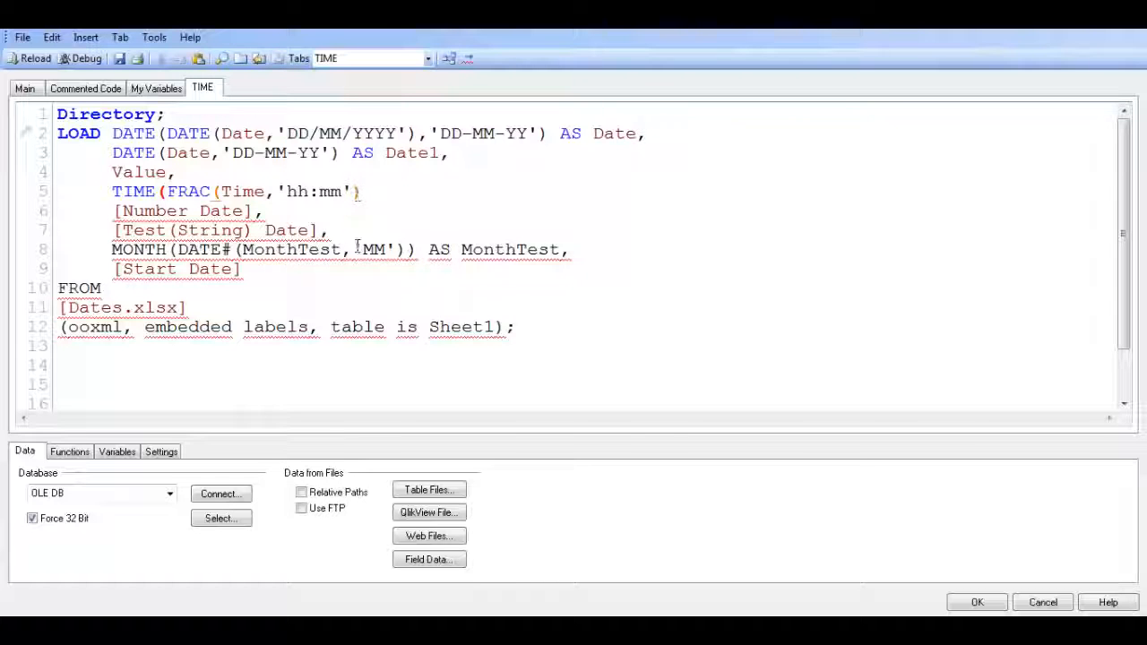
text() as Time,)
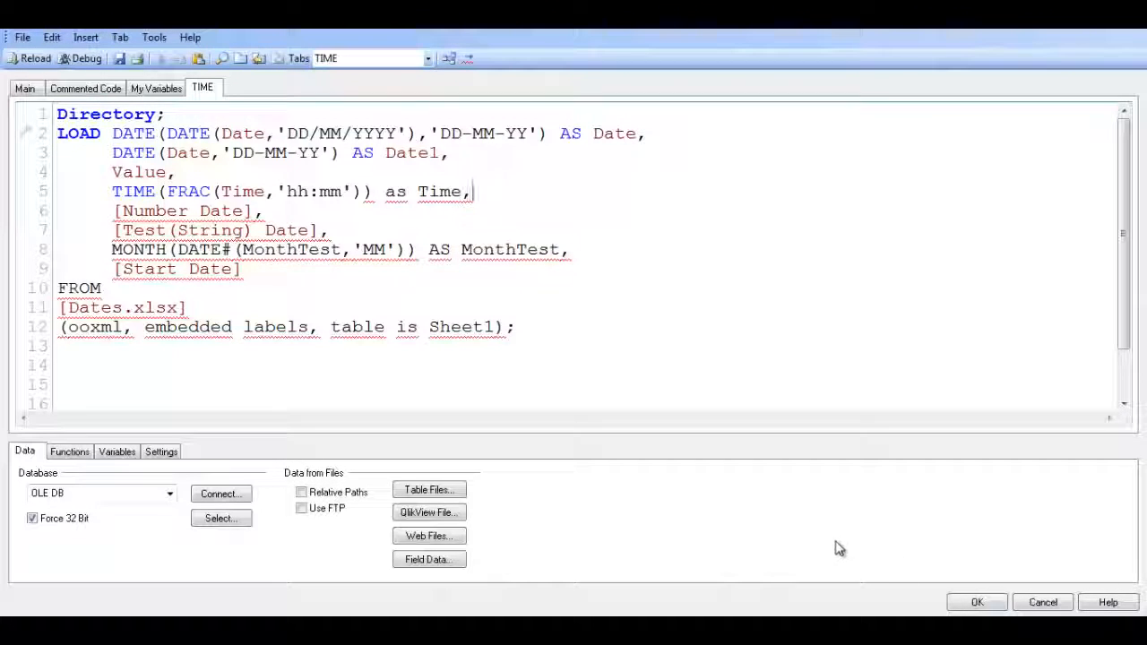
click(781, 627)
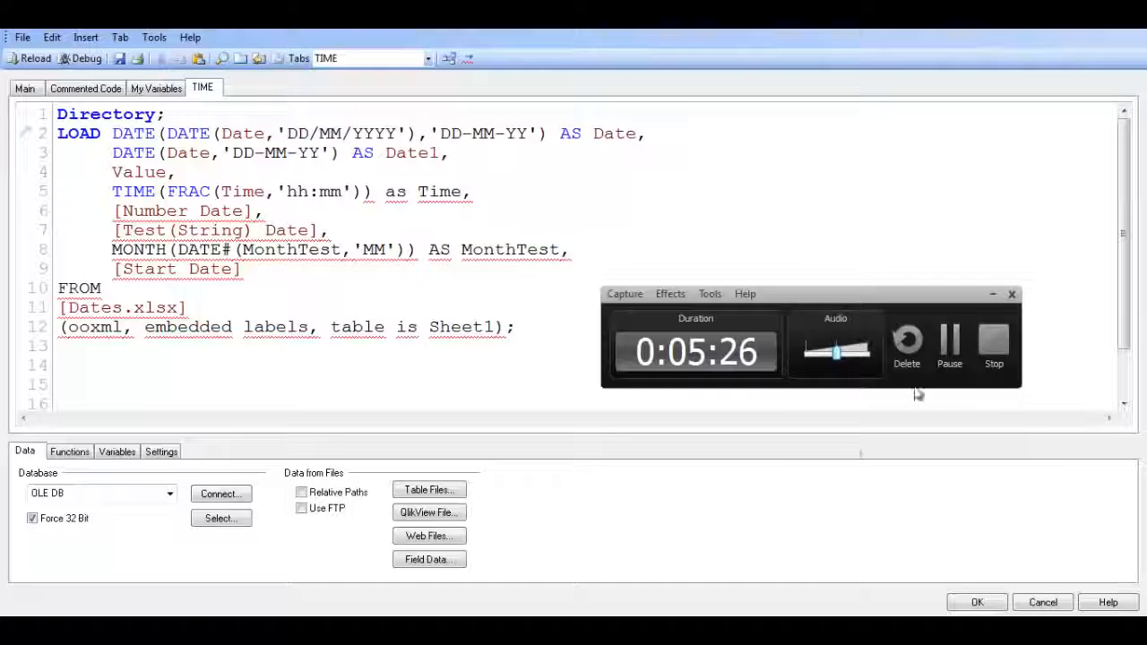
click(951, 349)
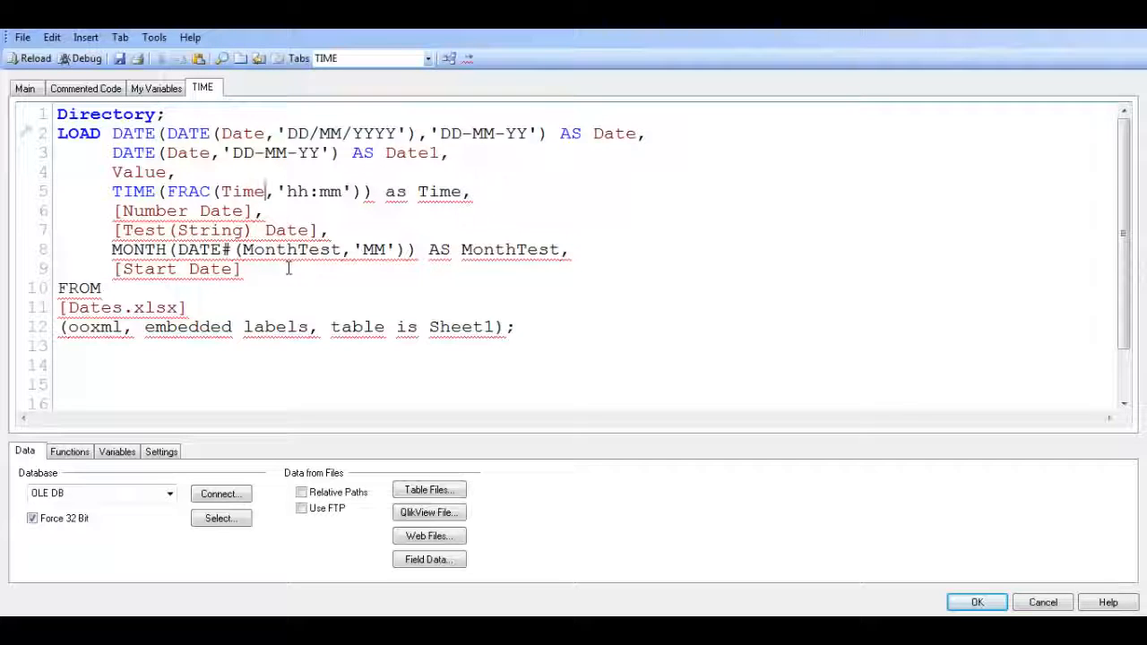
Correct the Time expression to TIME(FRAC(Time),'hh:mm') by closing FRAC after Time and removing the extra parenthesis, then save and reload the script
text())
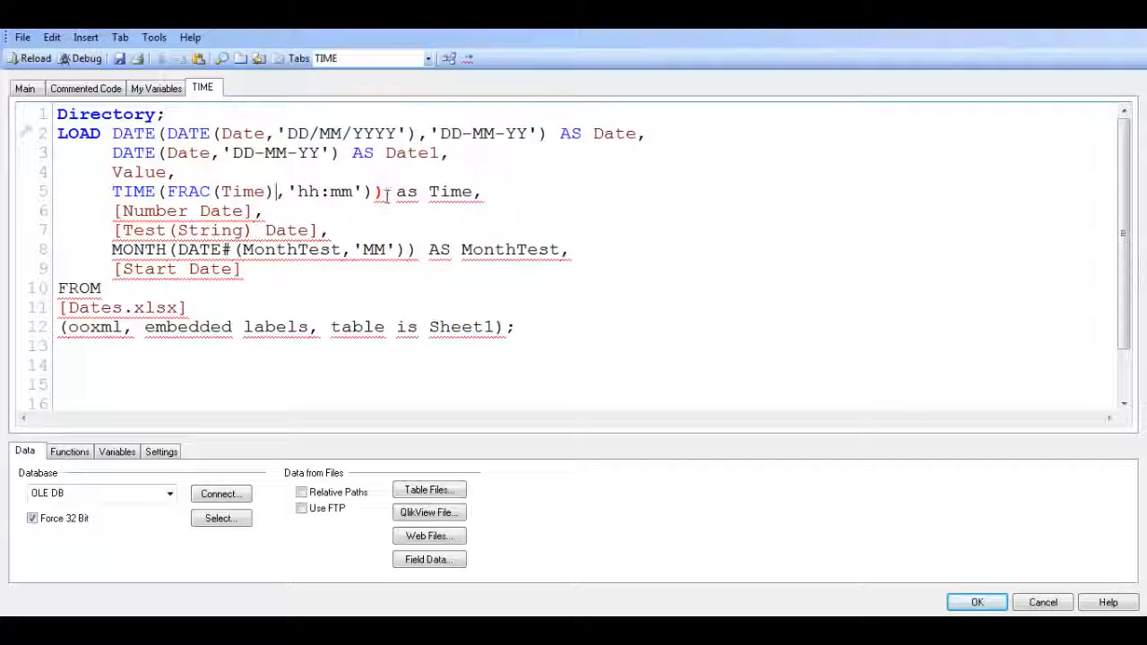
click(386, 192)
key(BackSpace)
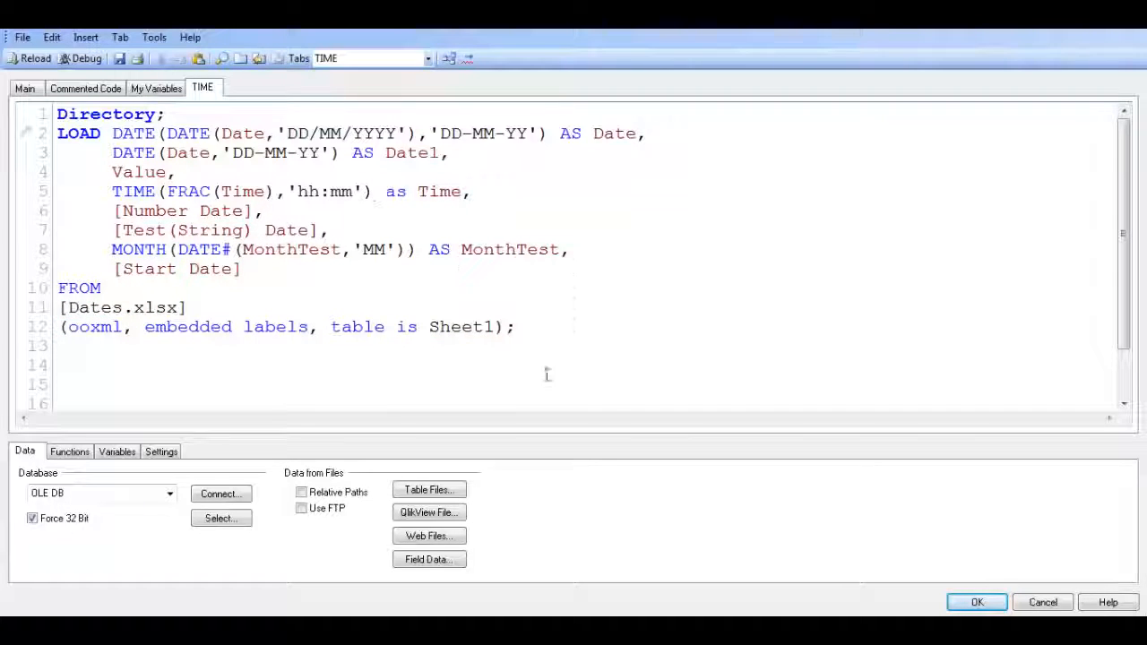
click(977, 602)
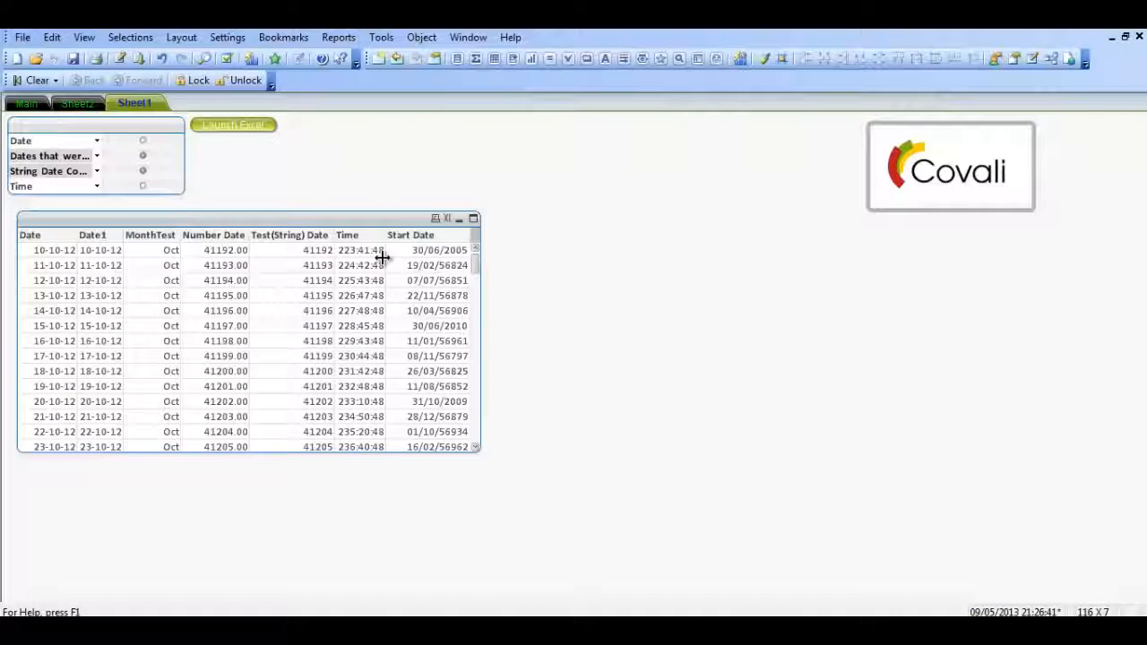
key(ctrl+r)
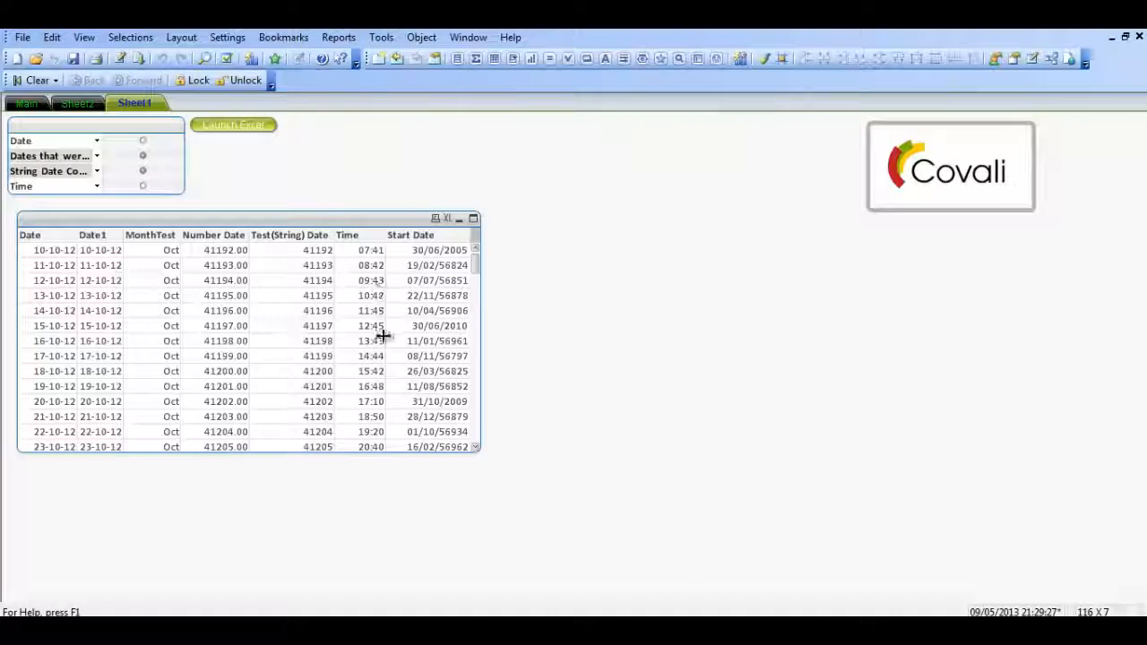
Check the displayed fields in the table box properties and look over the load script again
right_click(301, 229)
click(349, 232)
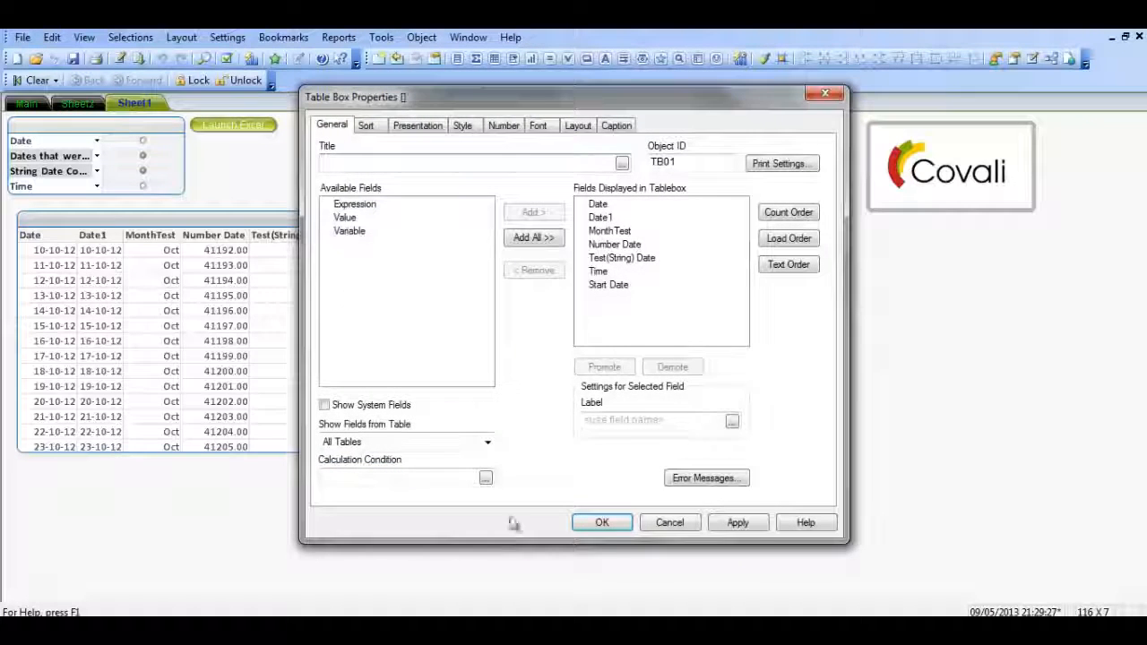
click(608, 527)
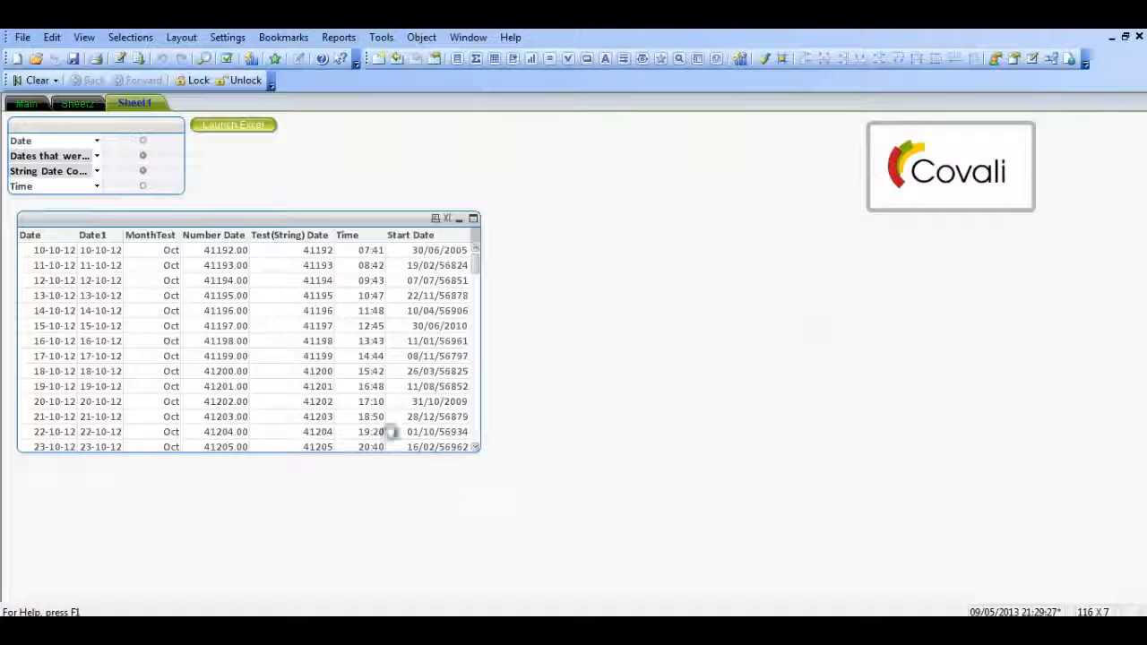
key(ctrl+e)
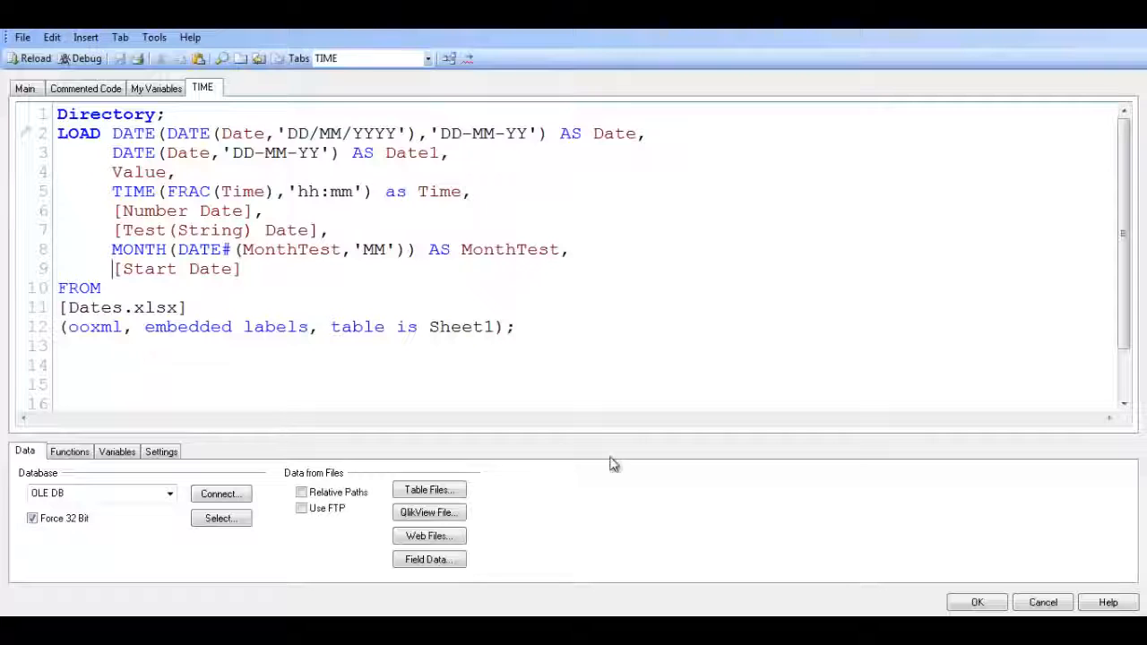
click(976, 602)
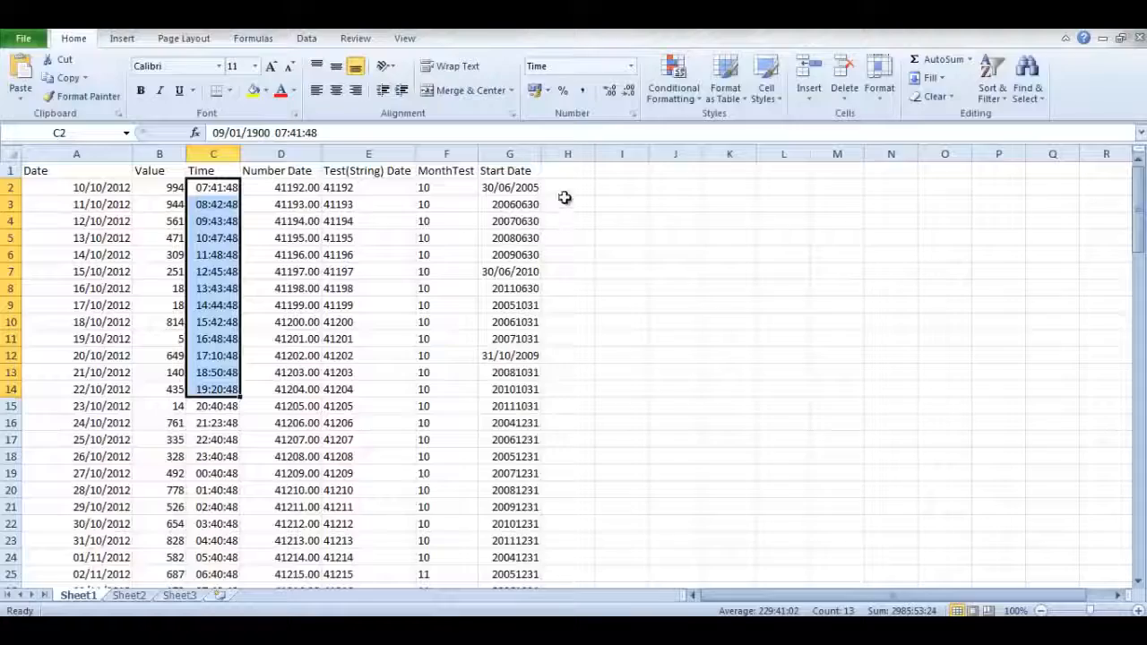
Switch to the Excel workbook, examine the mixed date formats in the Start Date column, and return to QlikView
drag(565, 216, 565, 235)
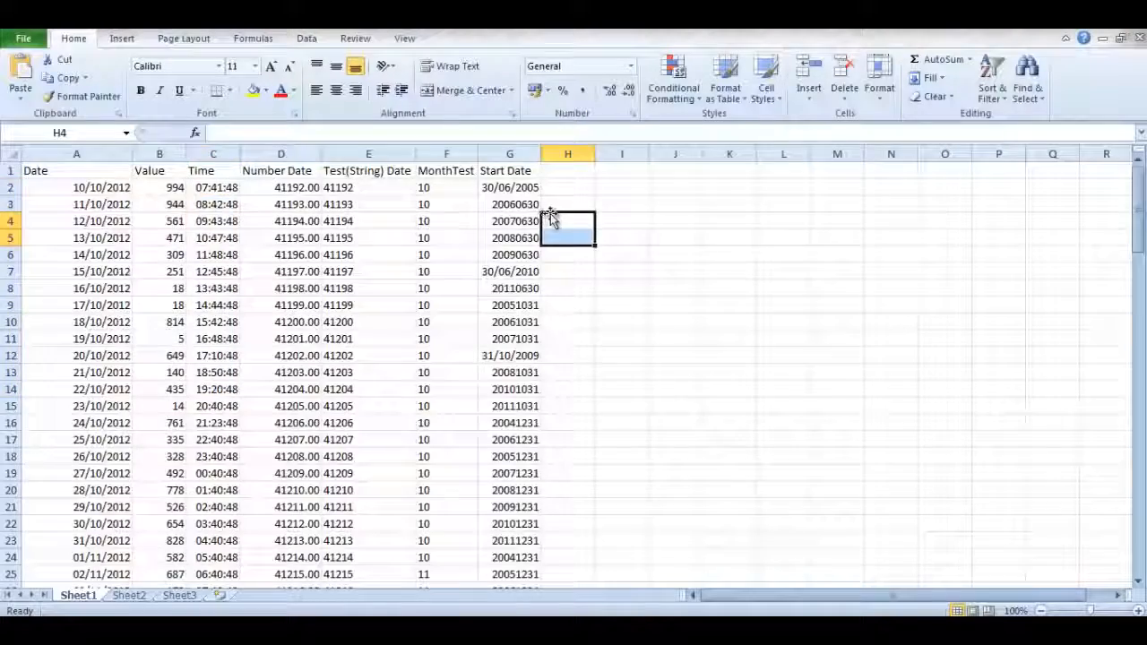
scroll(551, 218, down, 20)
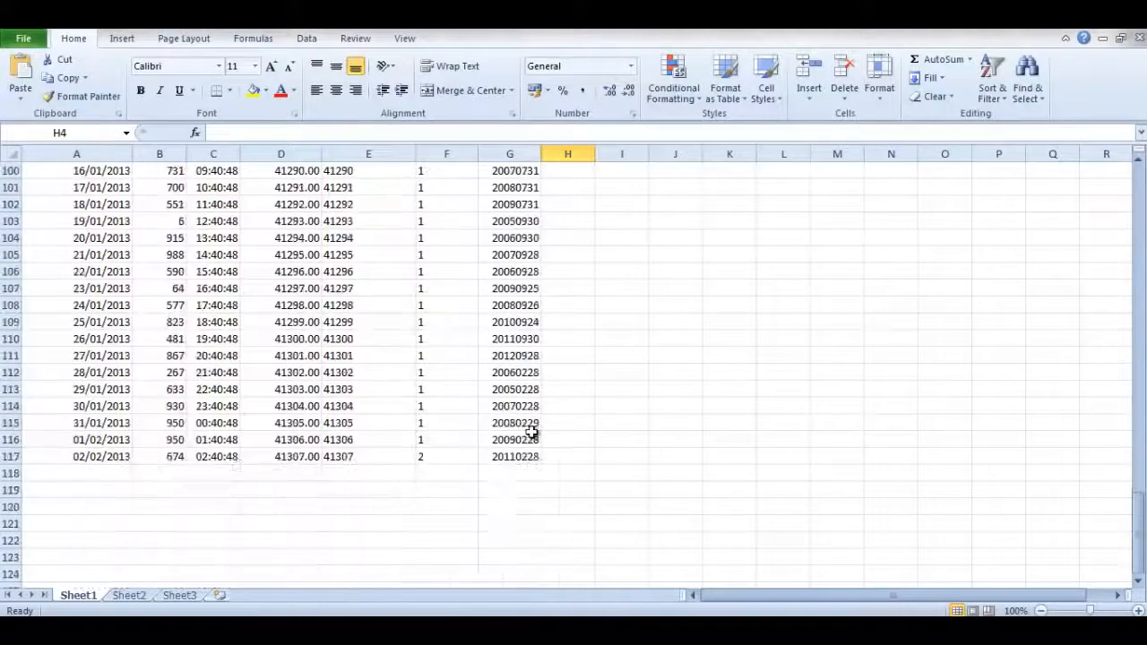
scroll(531, 432, up, 20)
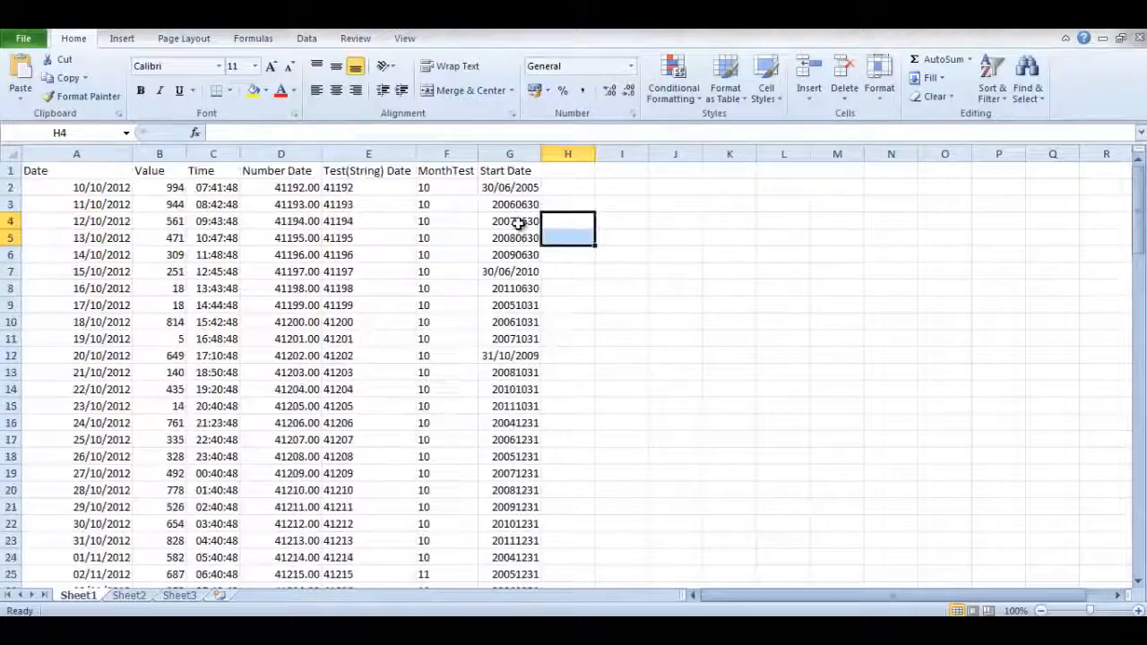
drag(520, 205, 525, 253)
click(614, 256)
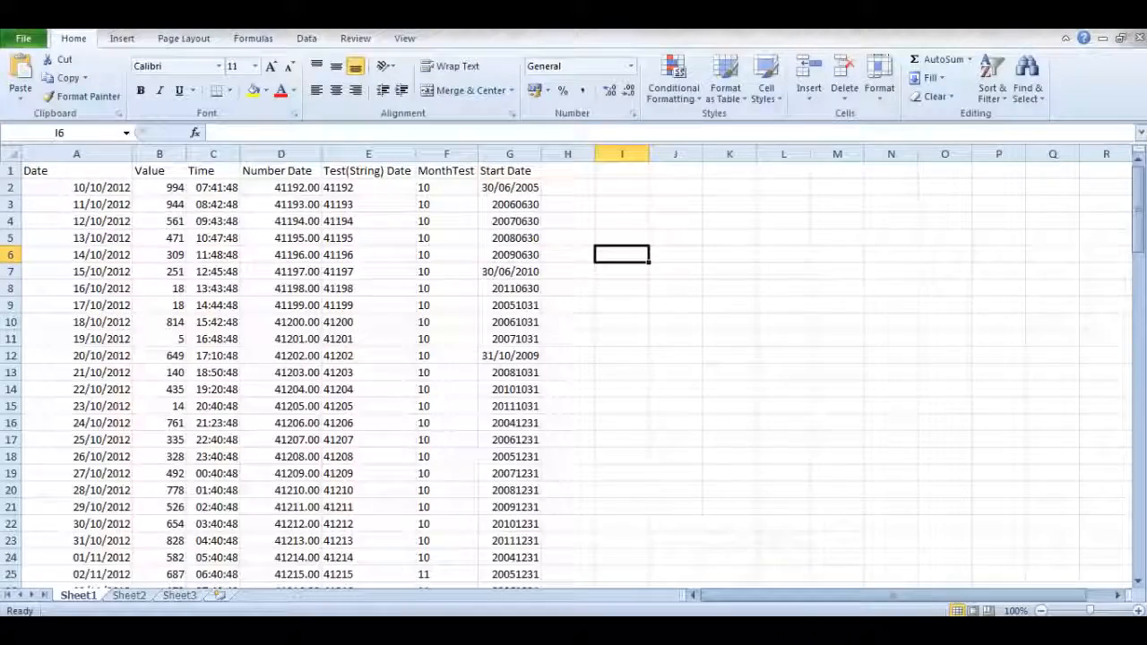
click(237, 630)
click(236, 629)
click(236, 629)
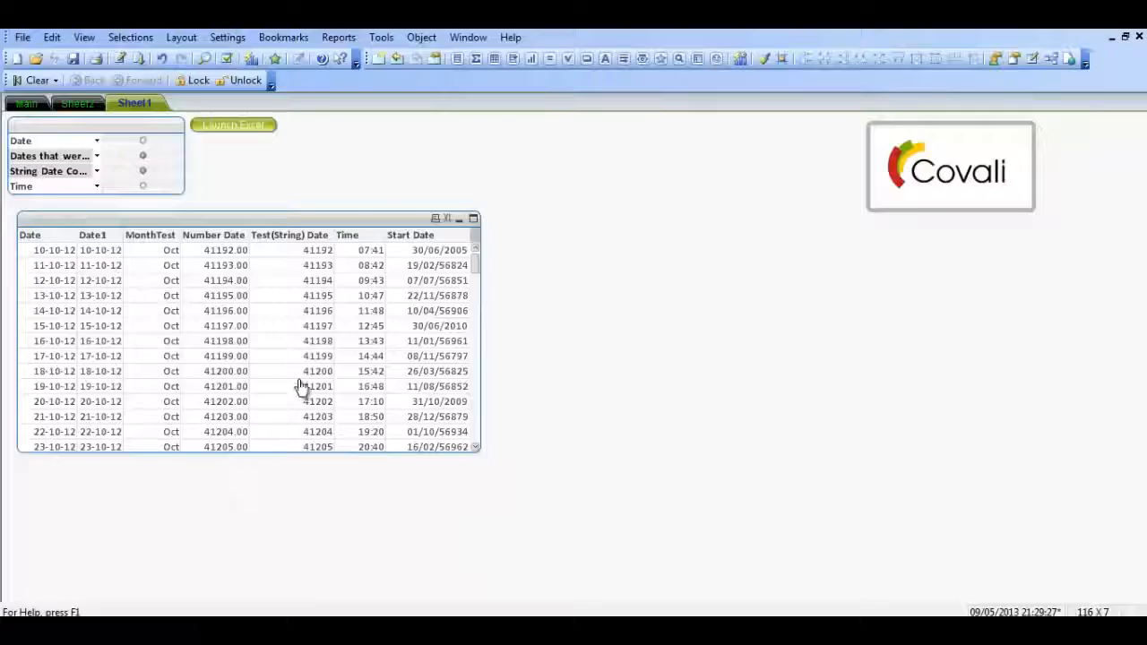
In the load script, open a DATE function in front of the [Start Date] field
key(ctrl+e)
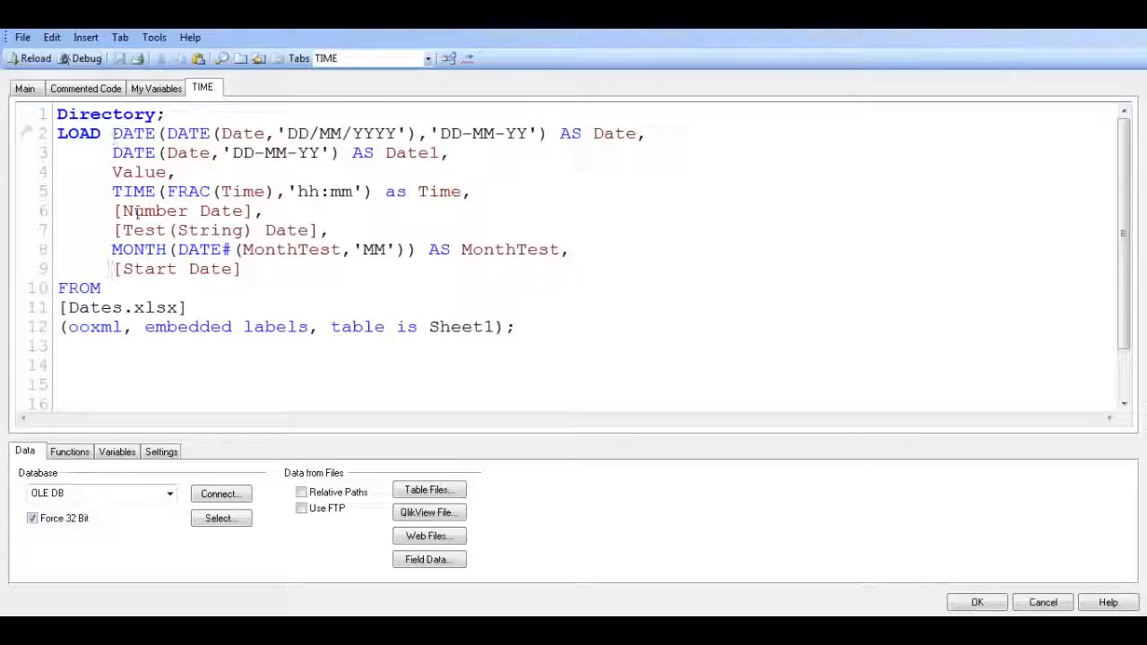
text(date)
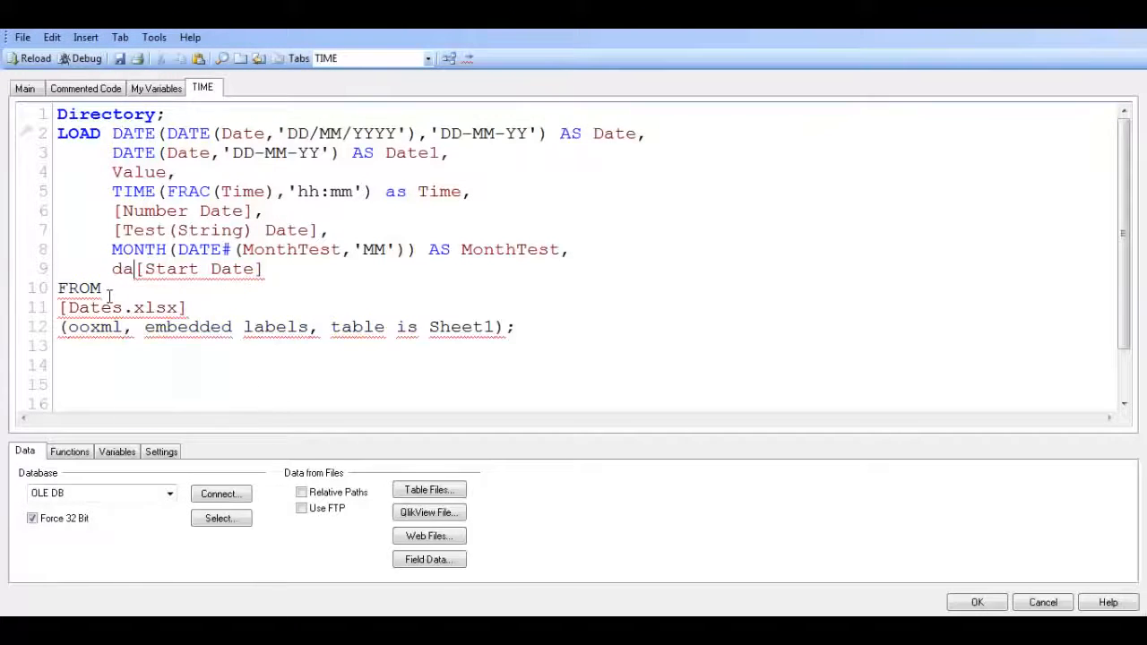
key(BackSpace)
key(BackSpace)
key(BackSpace)
key(BackSpace)
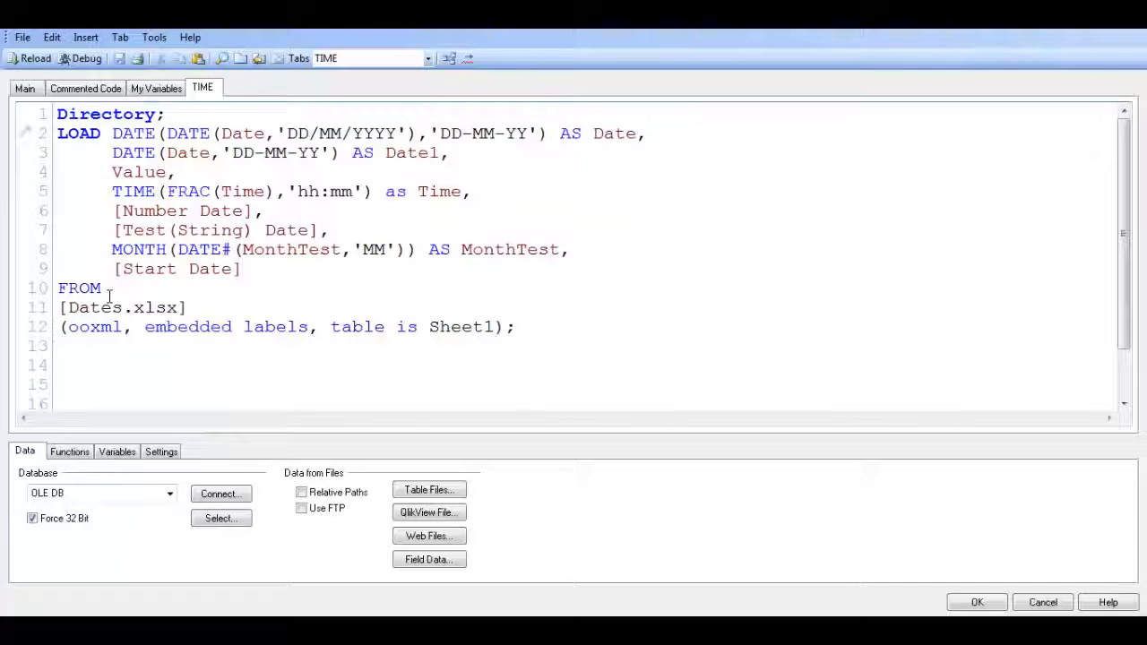
text(DATE()
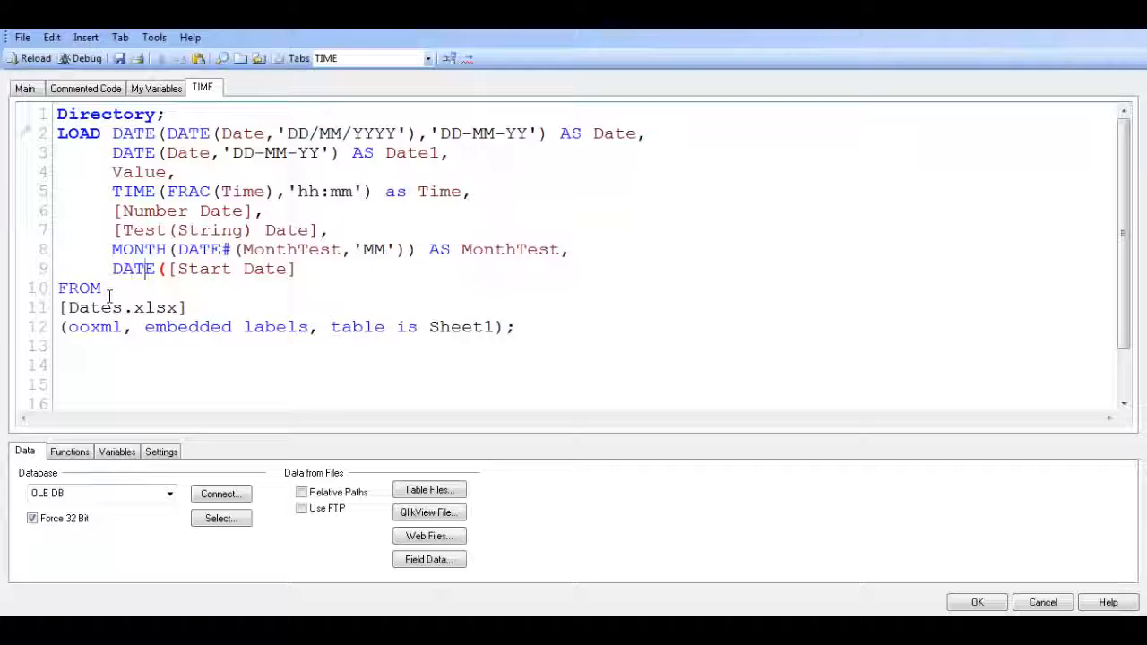
Add the format 'YYYYDDMM' as the second argument after [Start Date] in the DATE function
key(Right)
key(Right)
key(Right)
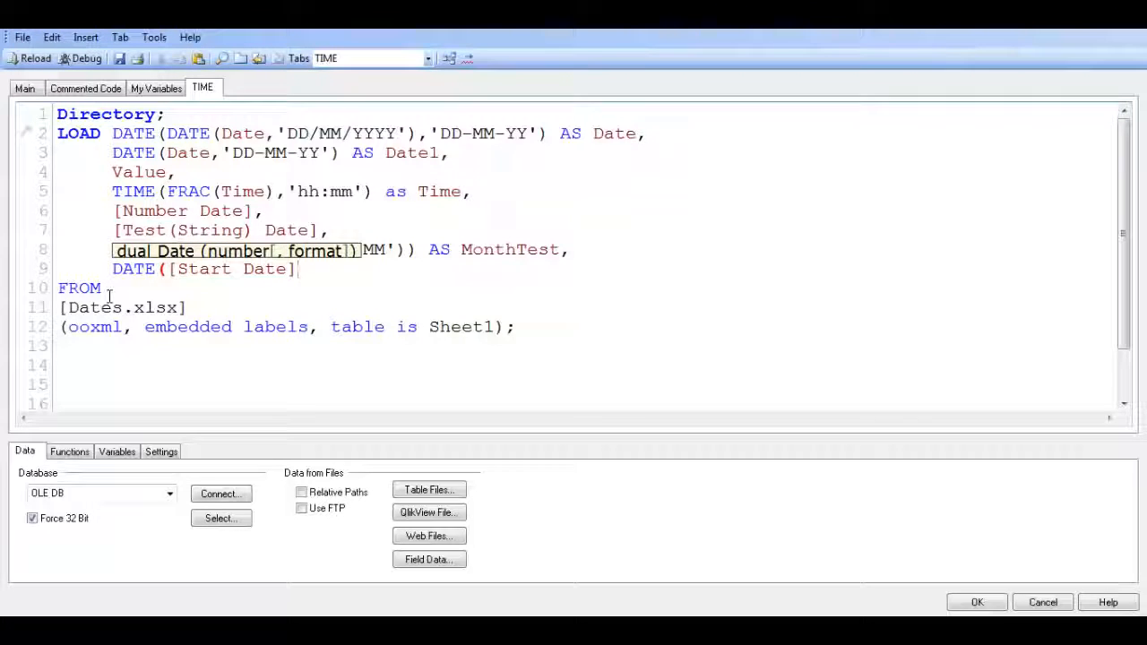
text(,'')
key(Left)
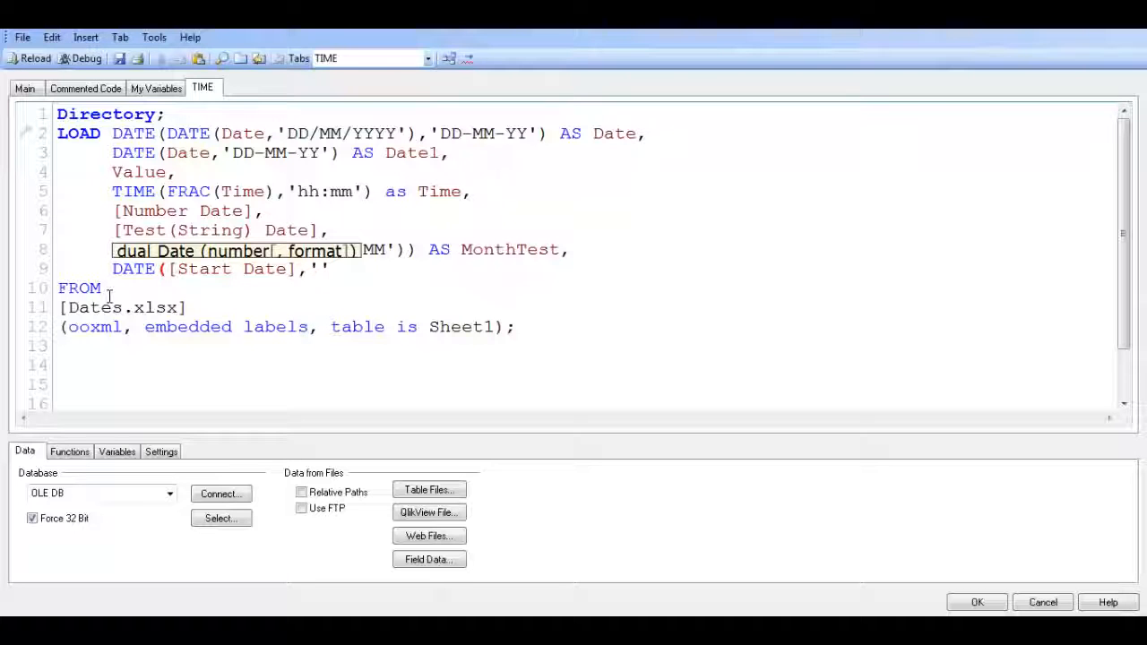
text(YYYYDDMM)
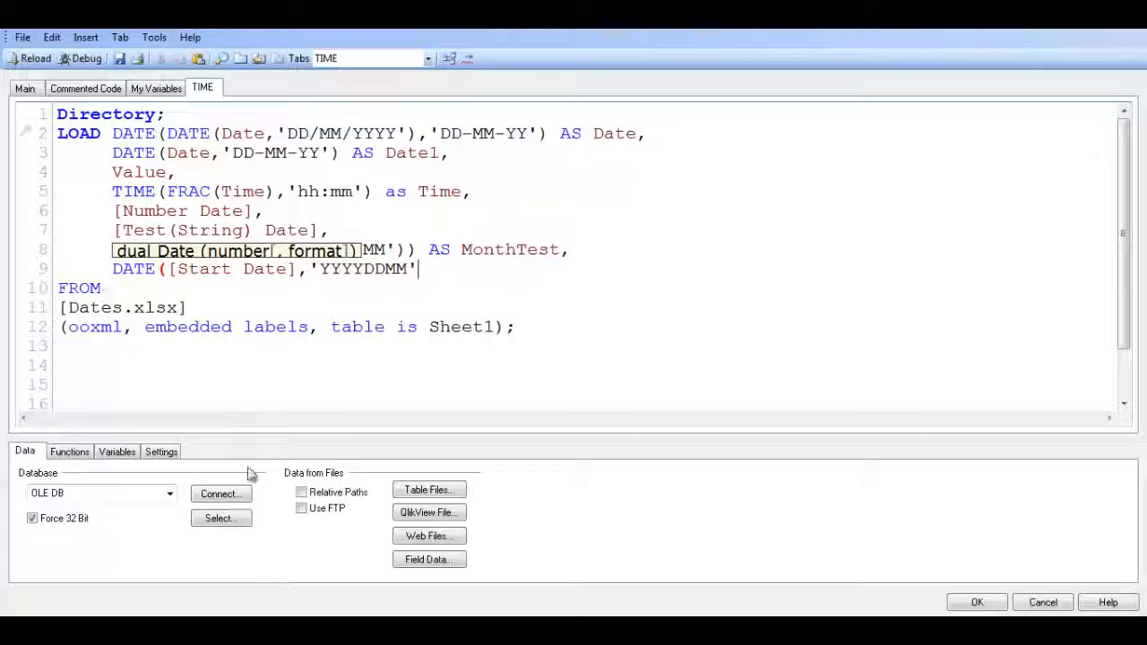
Check the Start Date order in cell G3 of the workbook, then change the format to 'YYYYMMDD' and close the DATE function
click(320, 600)
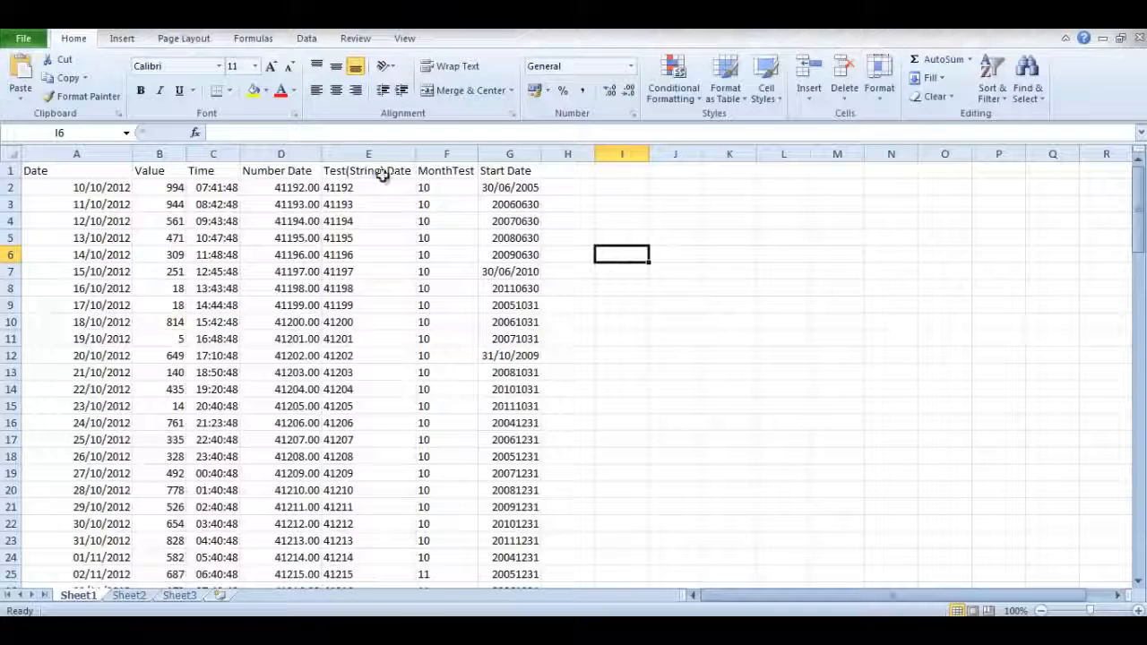
click(523, 205)
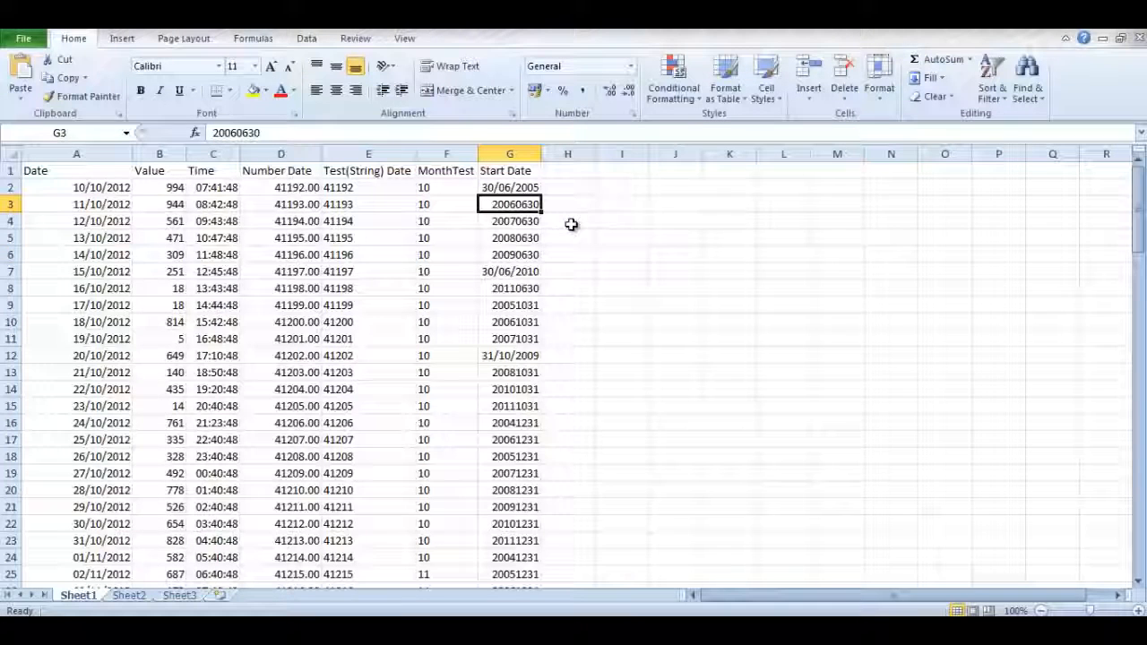
click(380, 611)
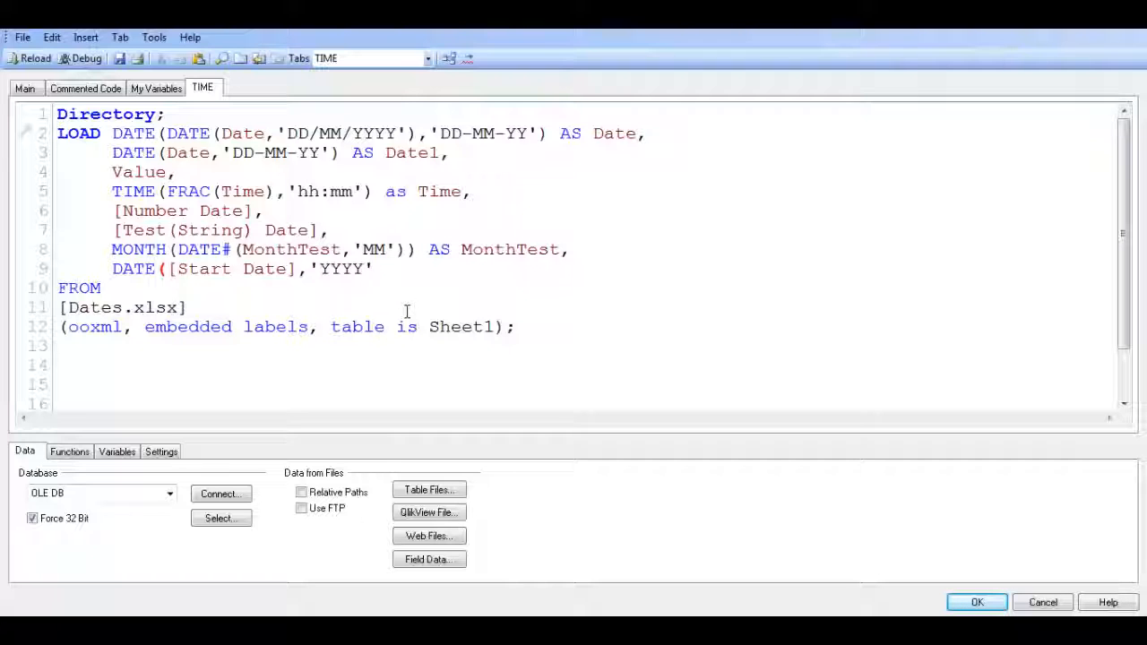
text(MMDD)
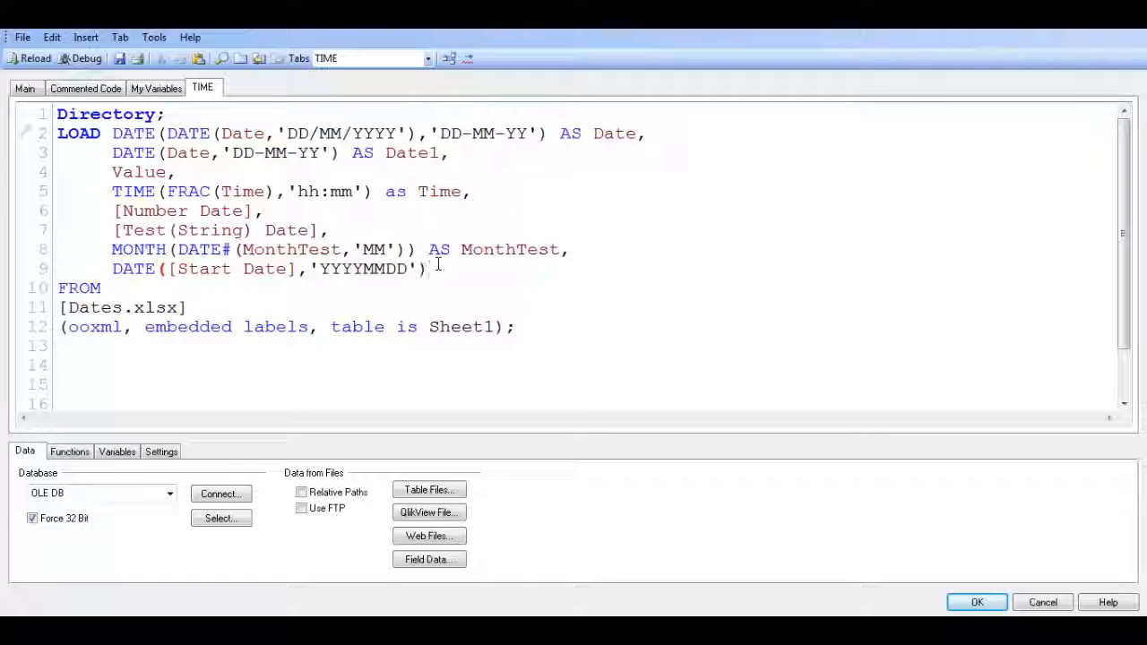
text( AS )
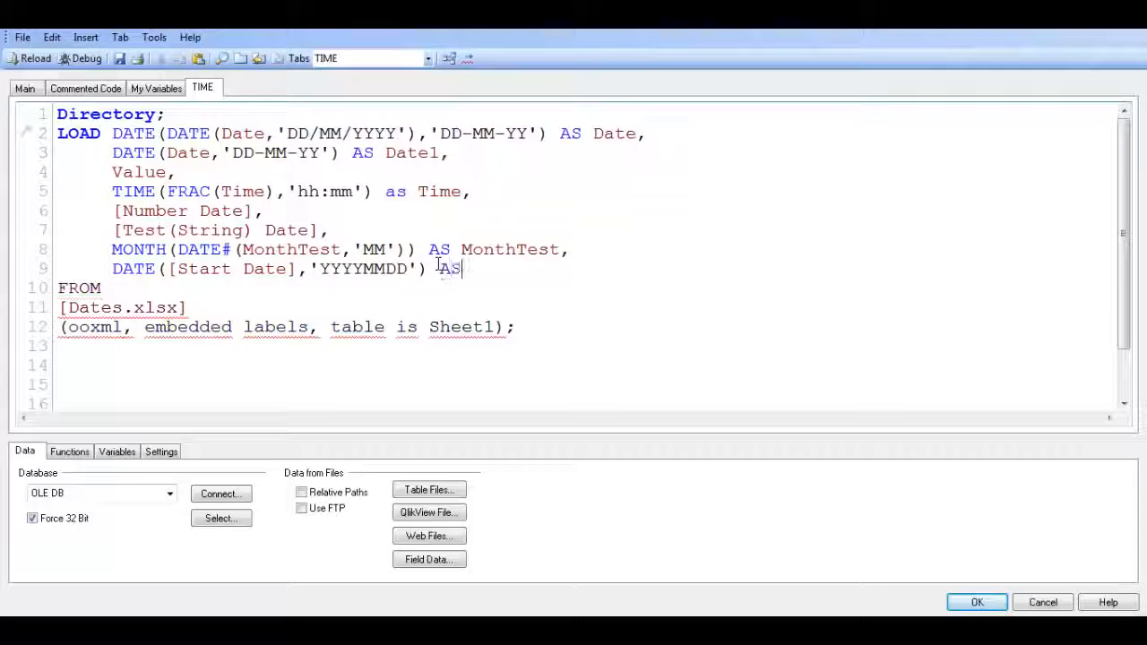
text([])
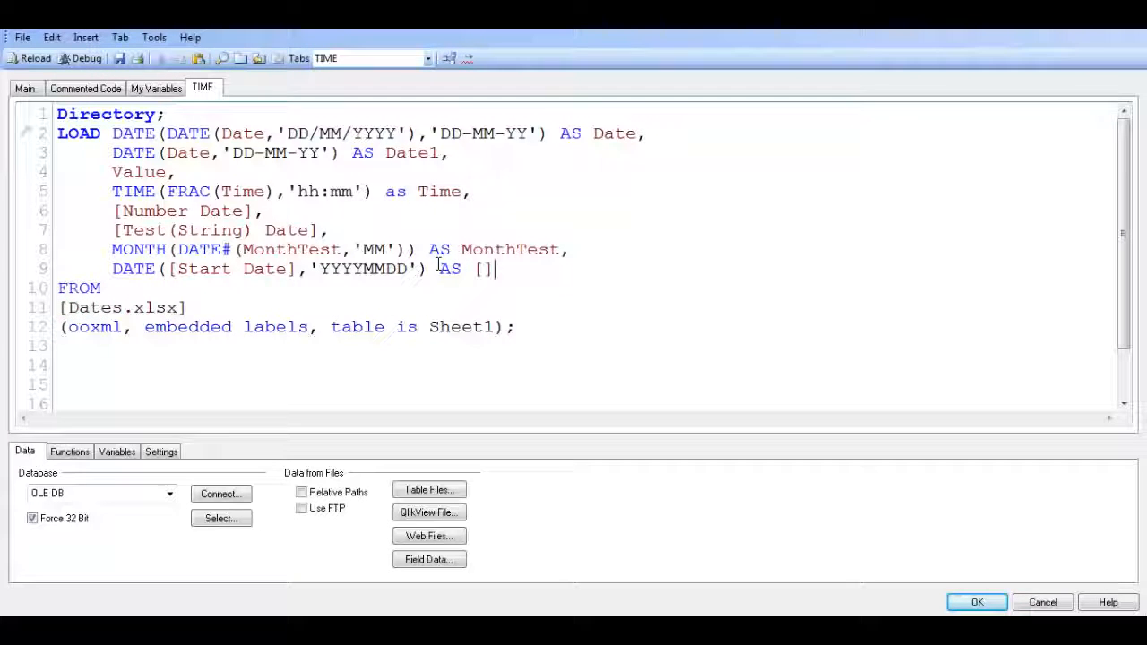
text(StartDat)
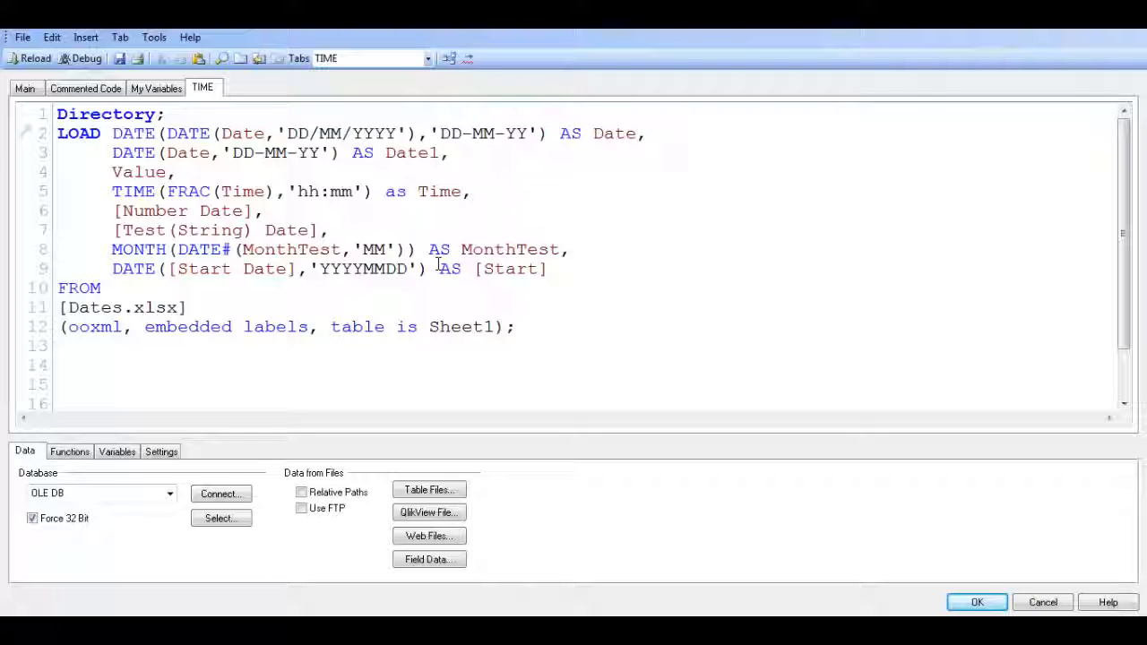
text(e)
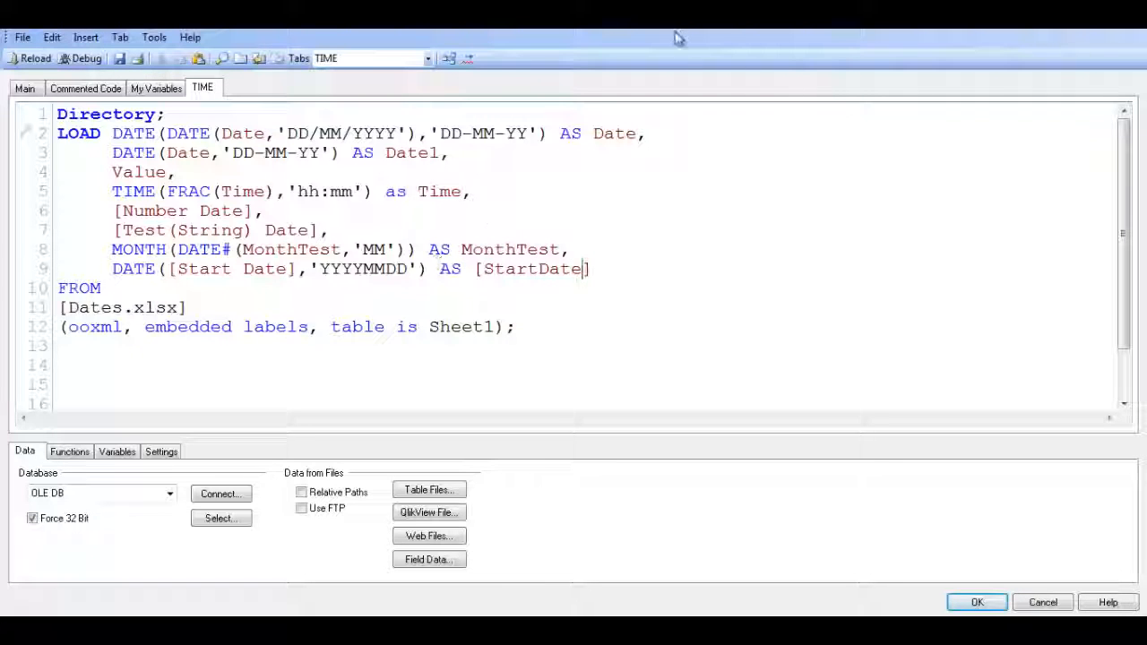
Give the Start Date expression the alias [Start Date] and reload the script
click(541, 268)
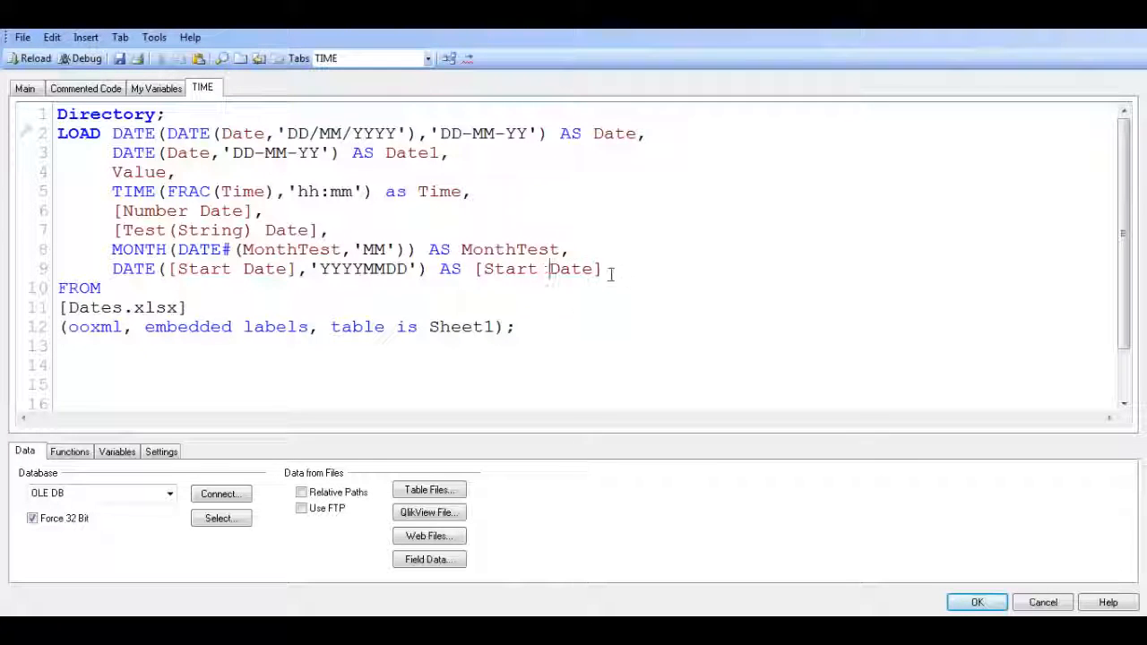
key(ctrl+r)
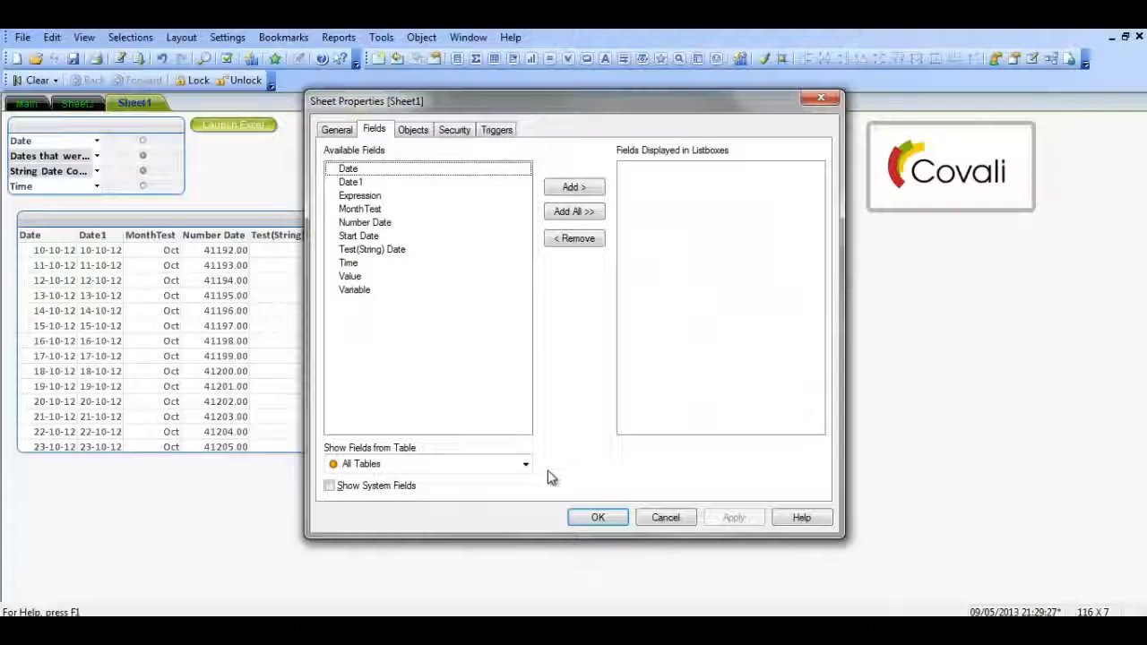
click(596, 517)
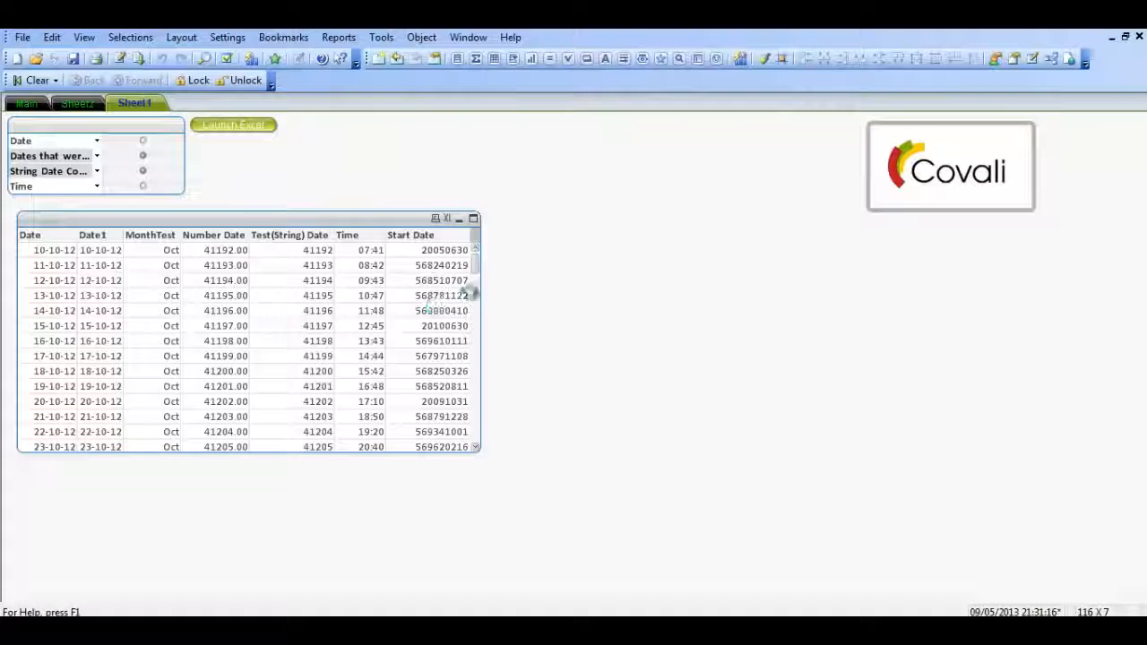
Reopen the load script and open an outer DATE function in front of the existing DATE([Start Date]) expression
key(ctrl+e)
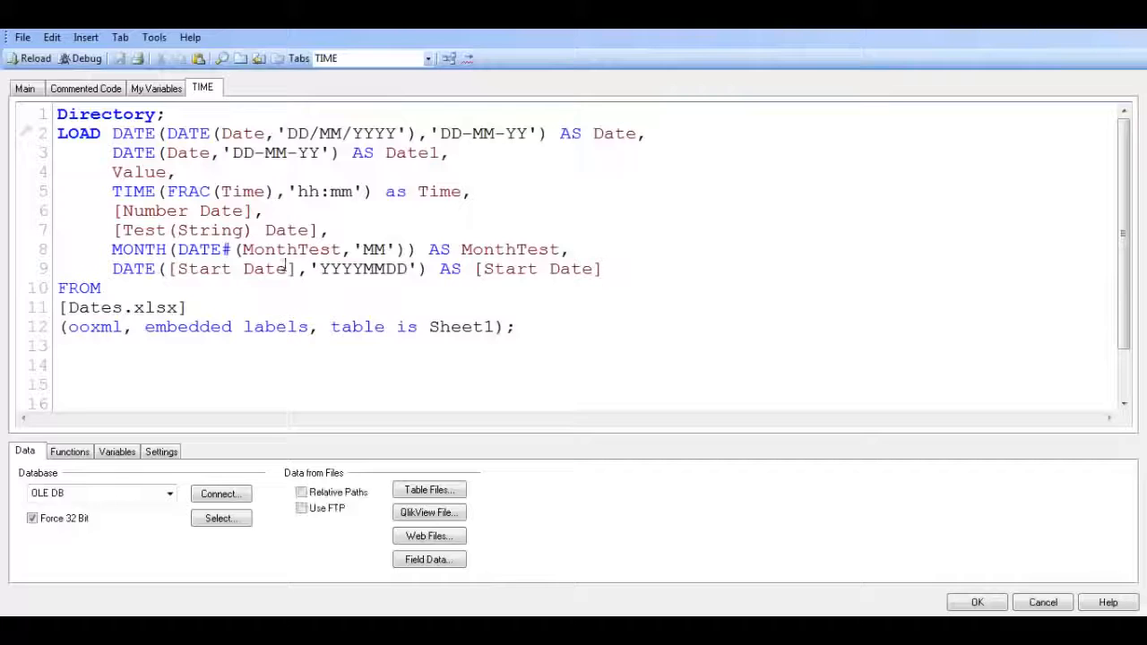
click(114, 269)
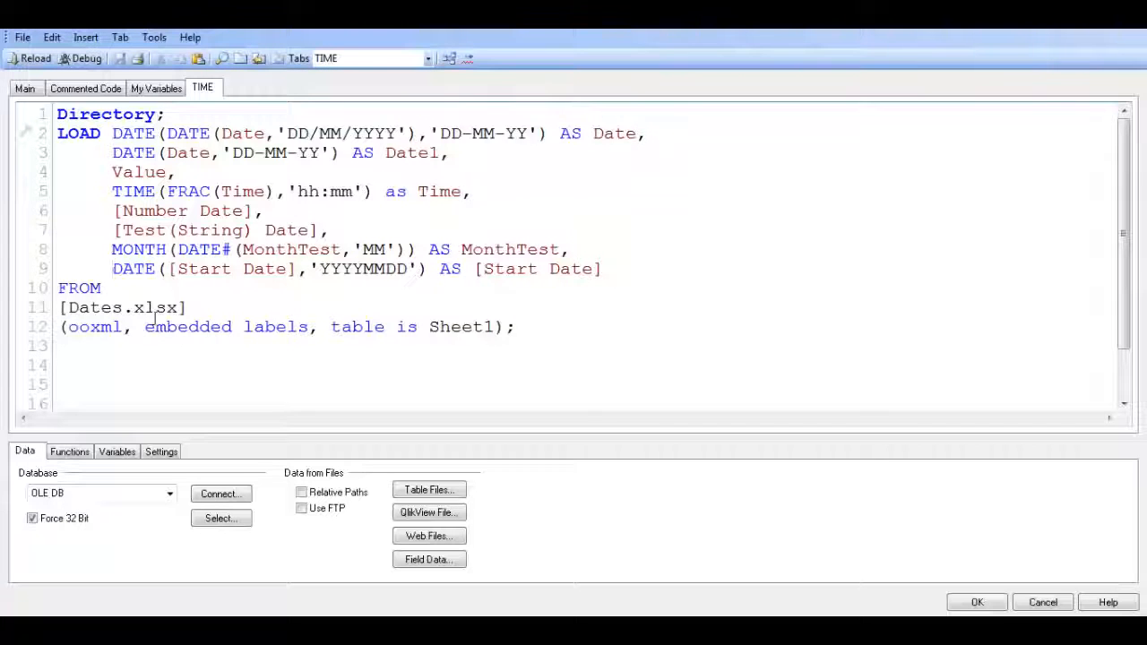
text(date)
key(BackSpace)
key(BackSpace)
key(BackSpace)
key(BackSpace)
text(DATE()
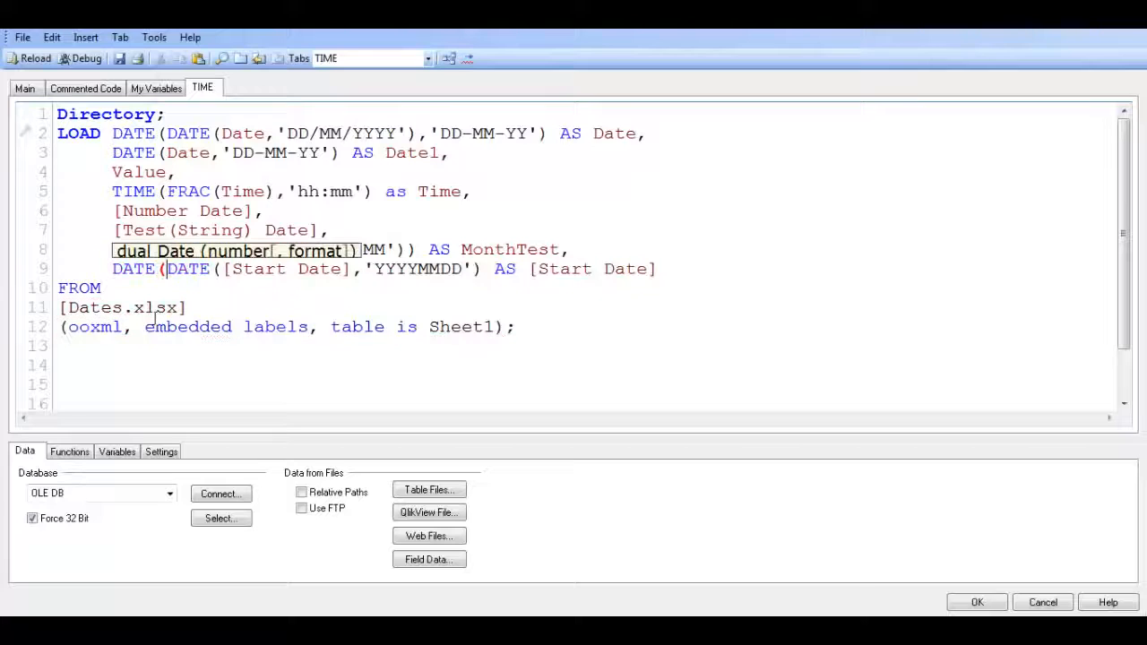
Add 'DD/MM/YY' as the outer DATE function's output format for Start Date and close the function
click(485, 269)
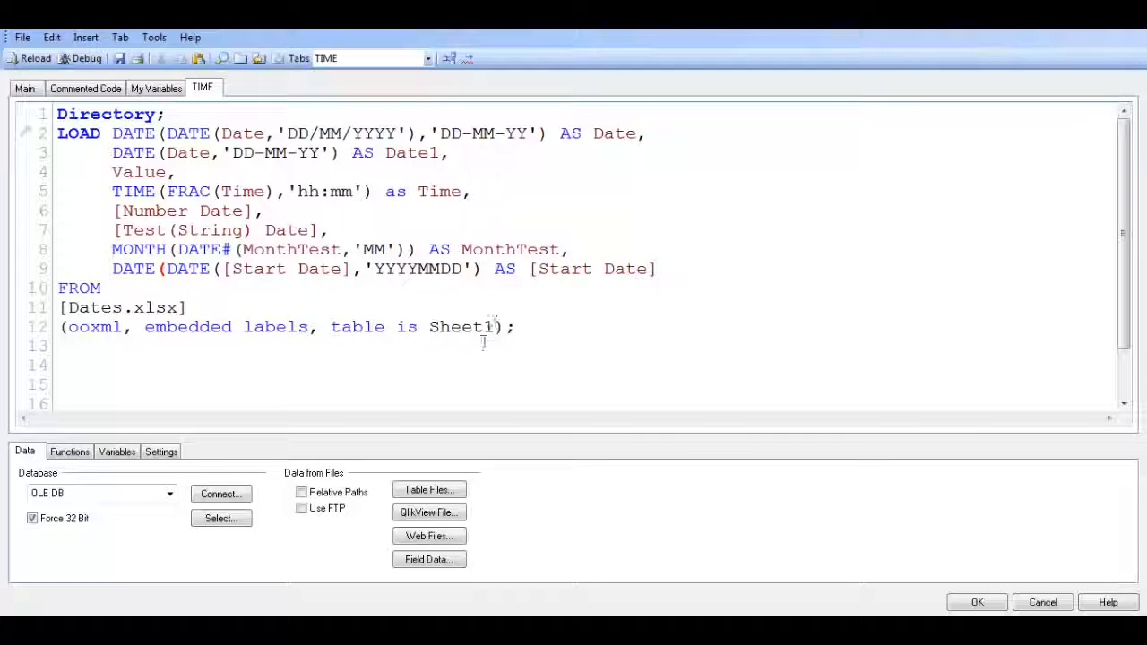
text(,'')
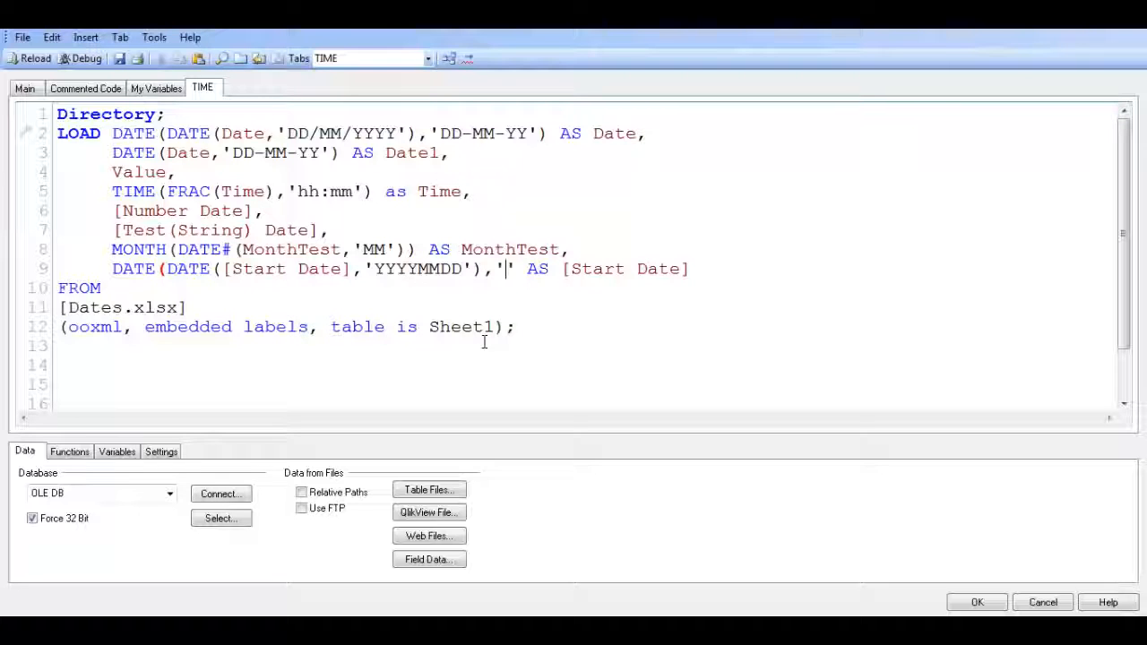
key(Left)
text(DD/M)
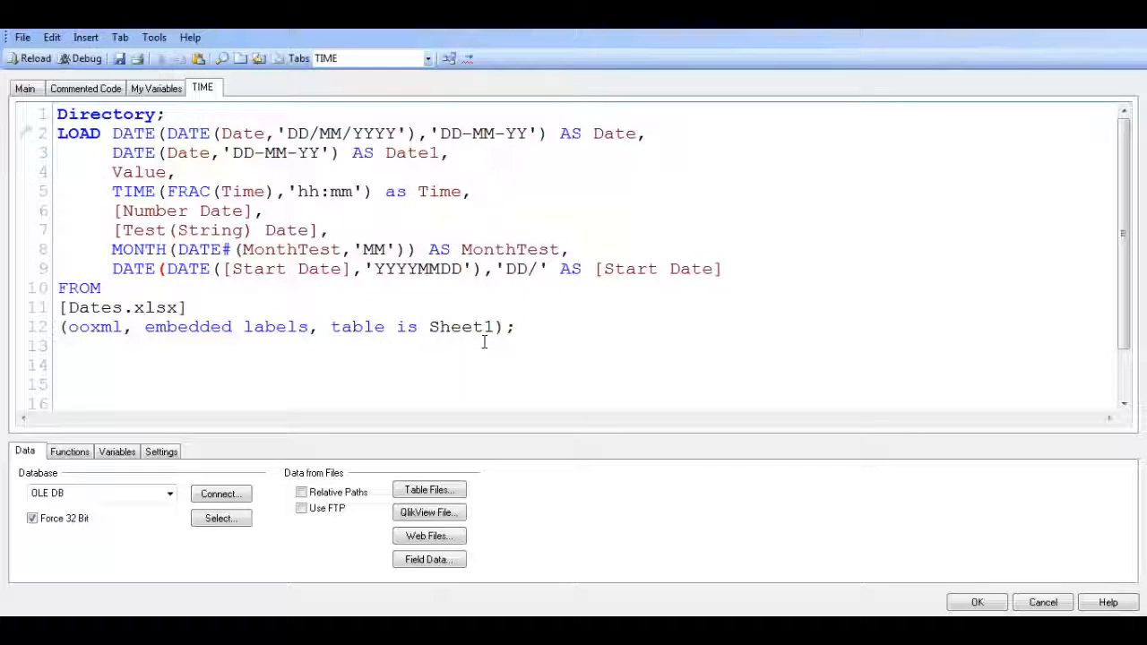
text(M/YY)
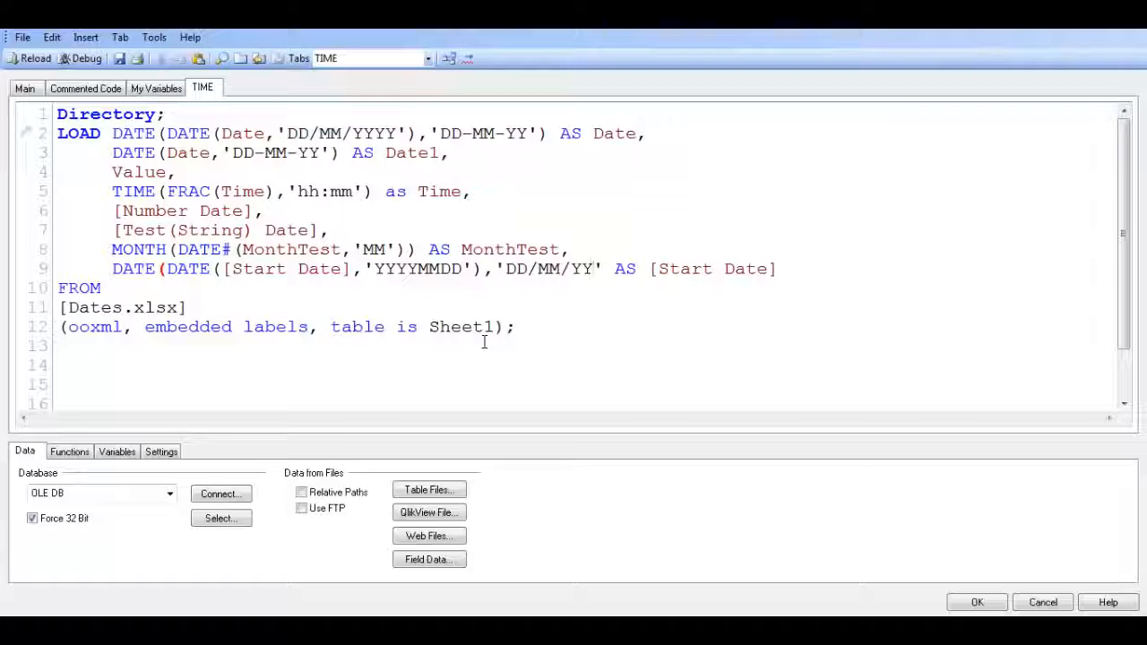
text())
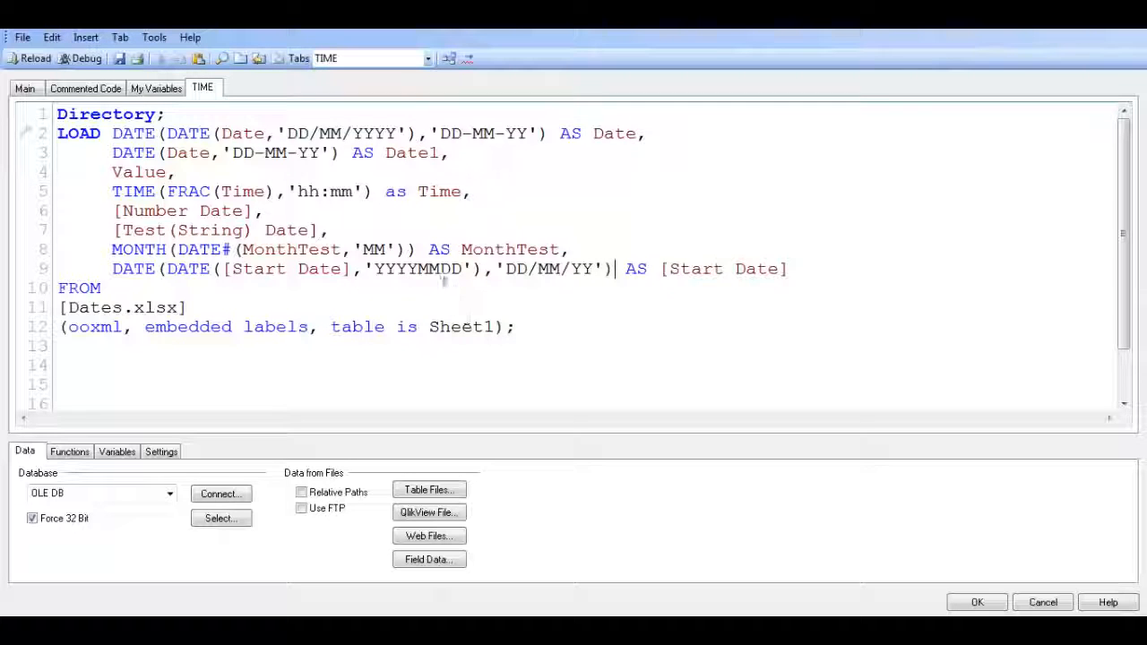
Change the inner Start Date function to DATE# and reload the script to check the Start Date column
click(211, 269)
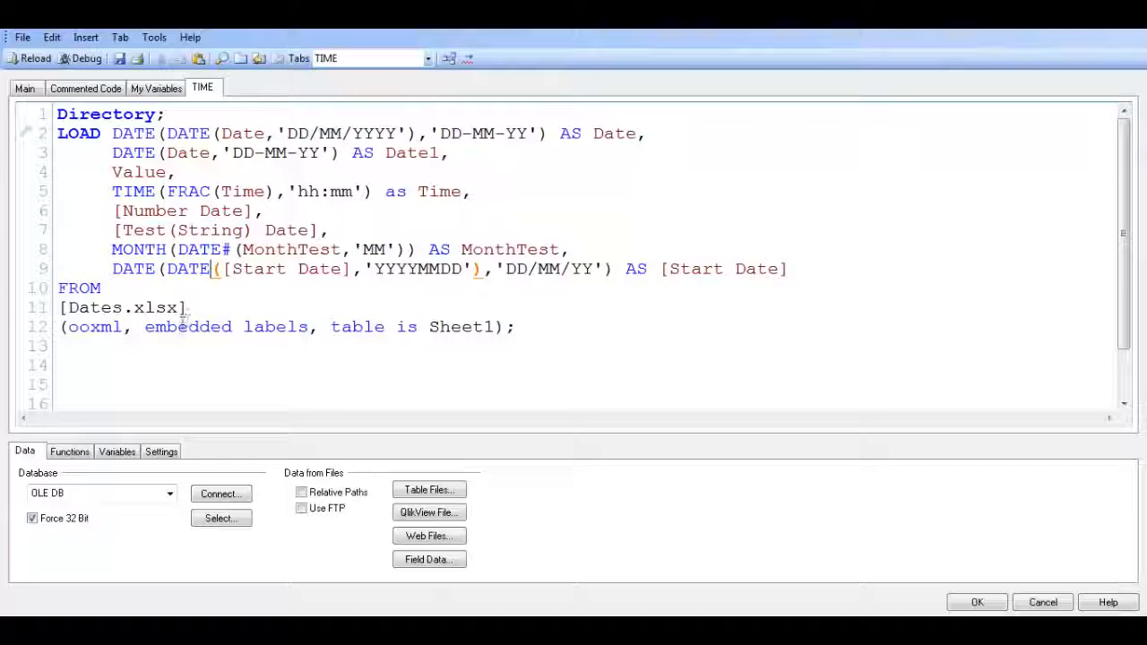
text(#)
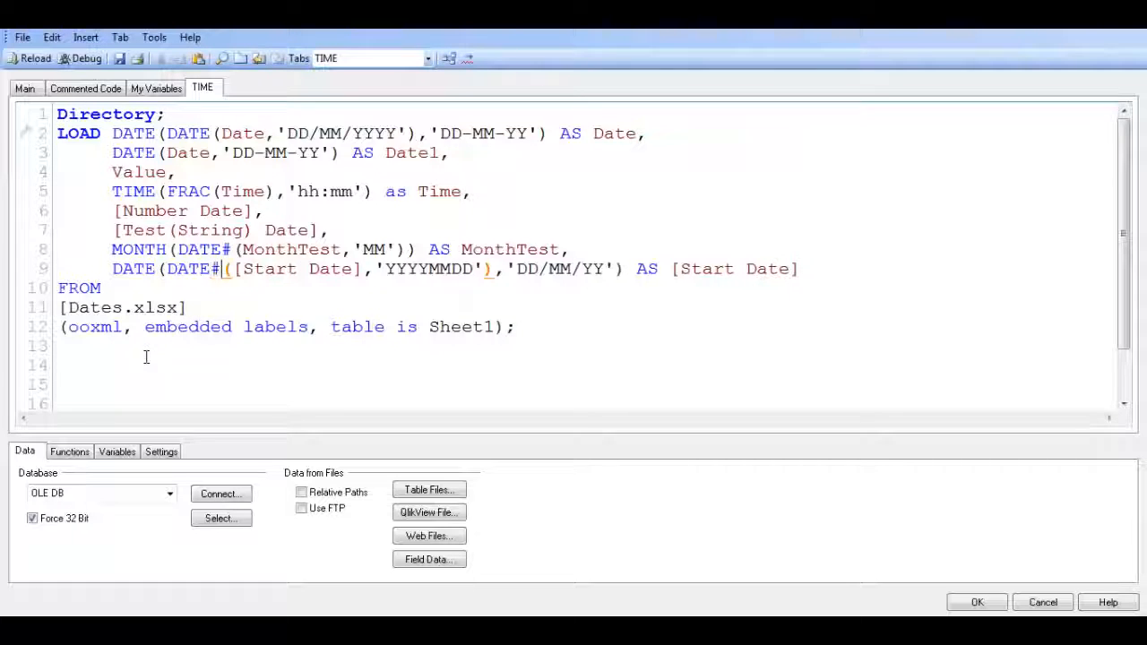
click(662, 315)
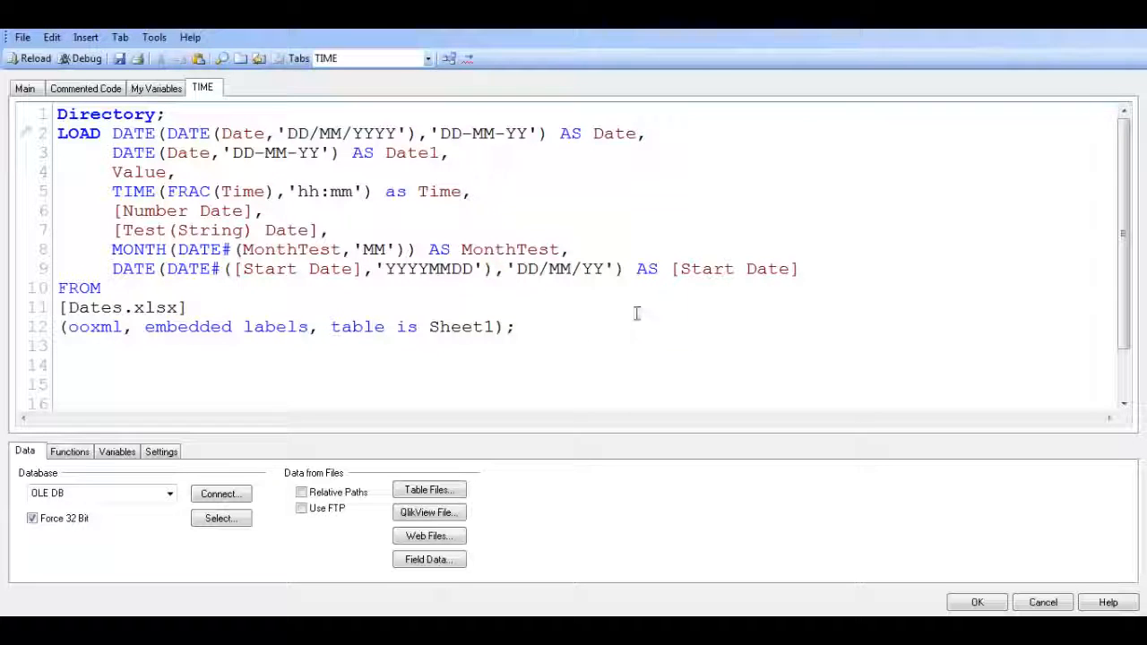
key(ctrl+r)
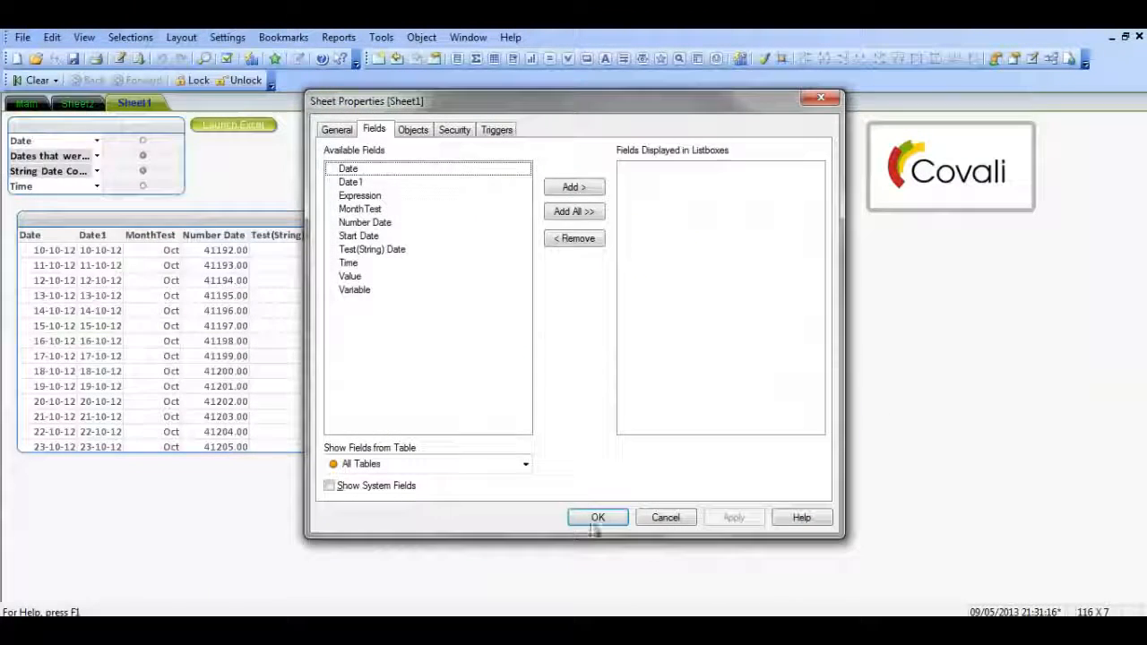
click(593, 525)
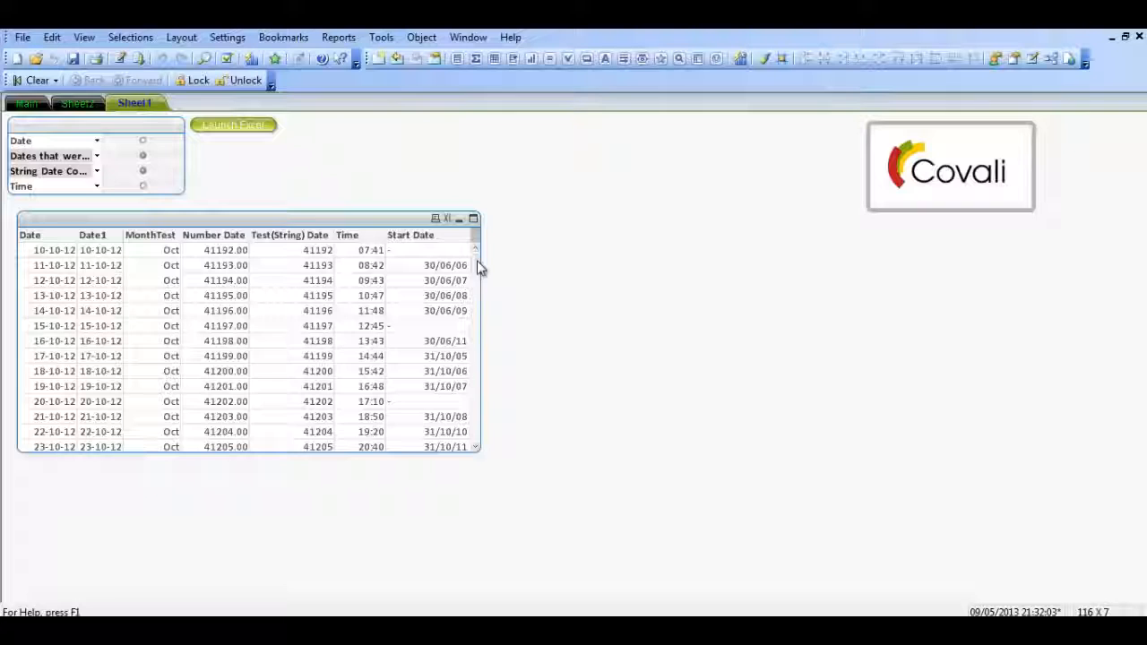
drag(477, 266, 479, 225)
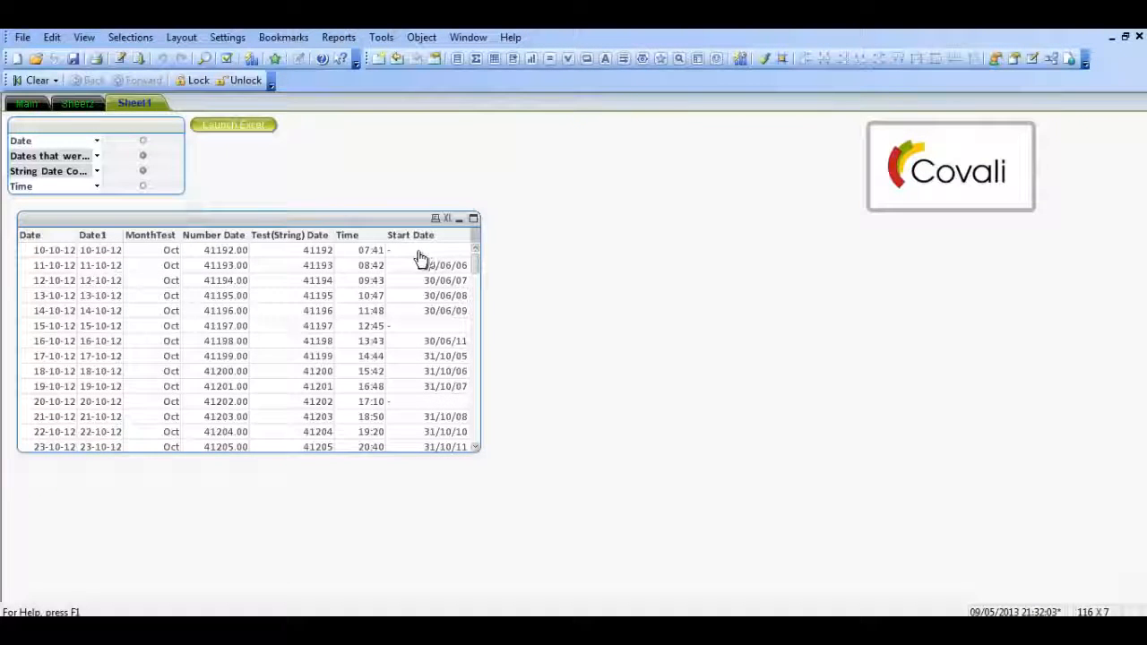
click(367, 627)
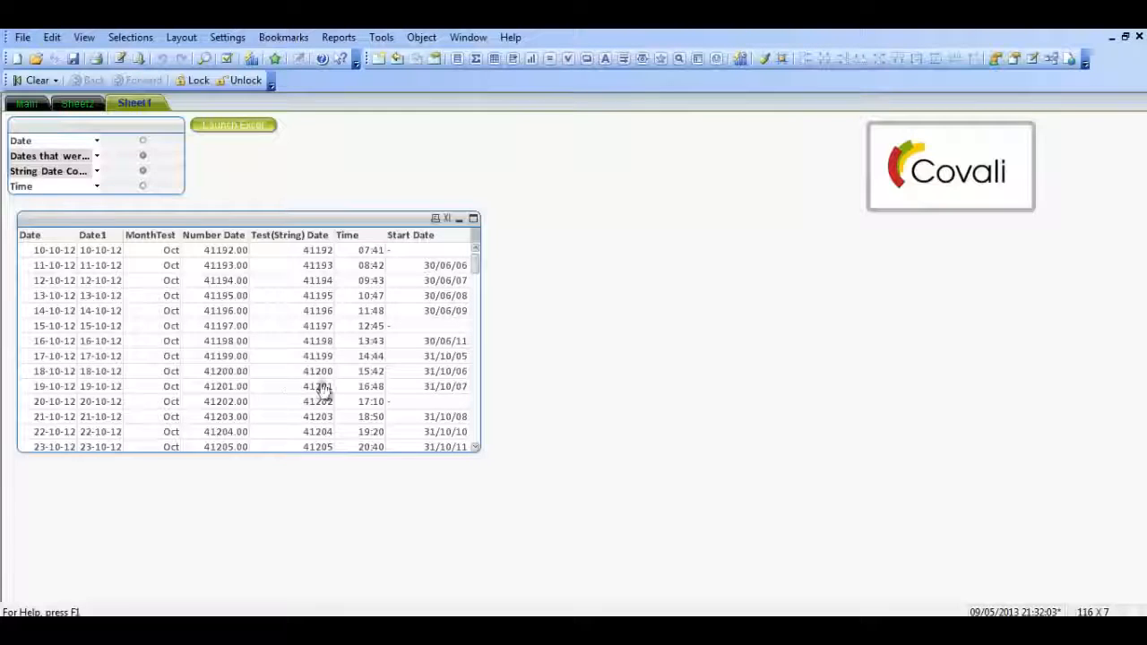
Reopen the load script and open an ALT function in front of DATE# in the Start Date expression
key(ctrl+e)
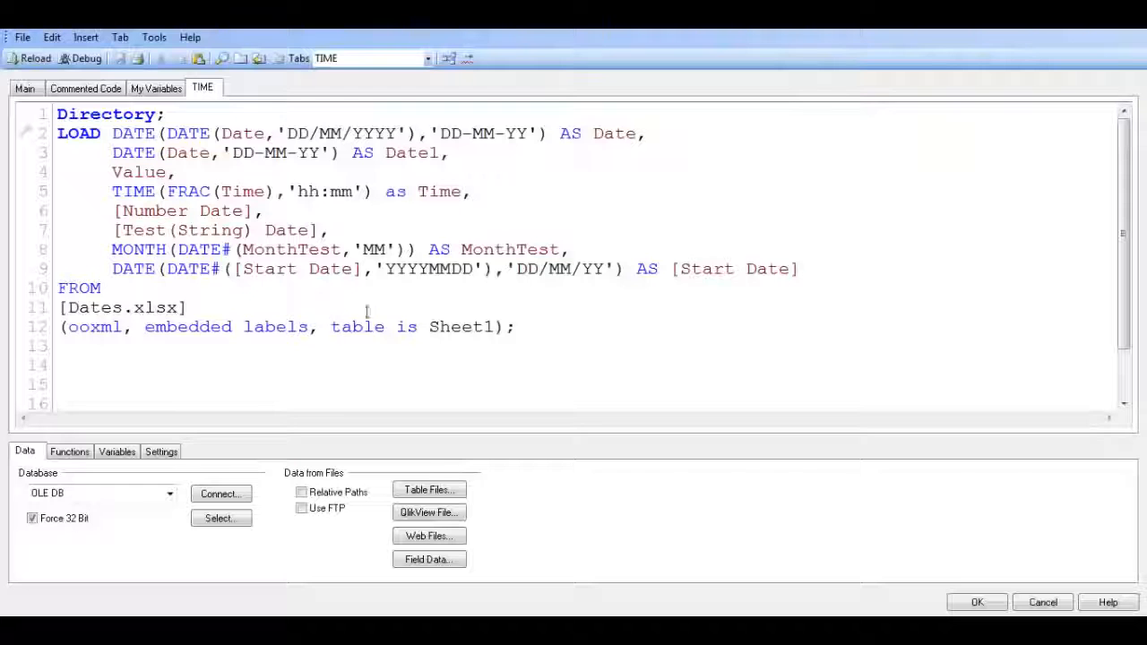
click(375, 314)
click(167, 269)
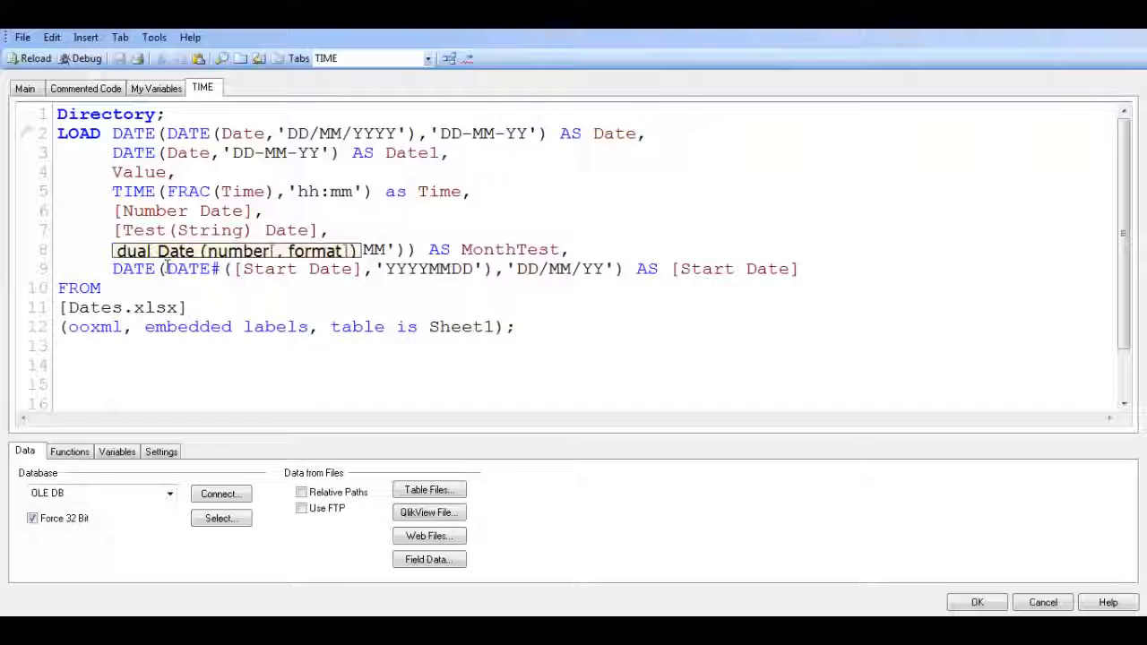
text(alt)
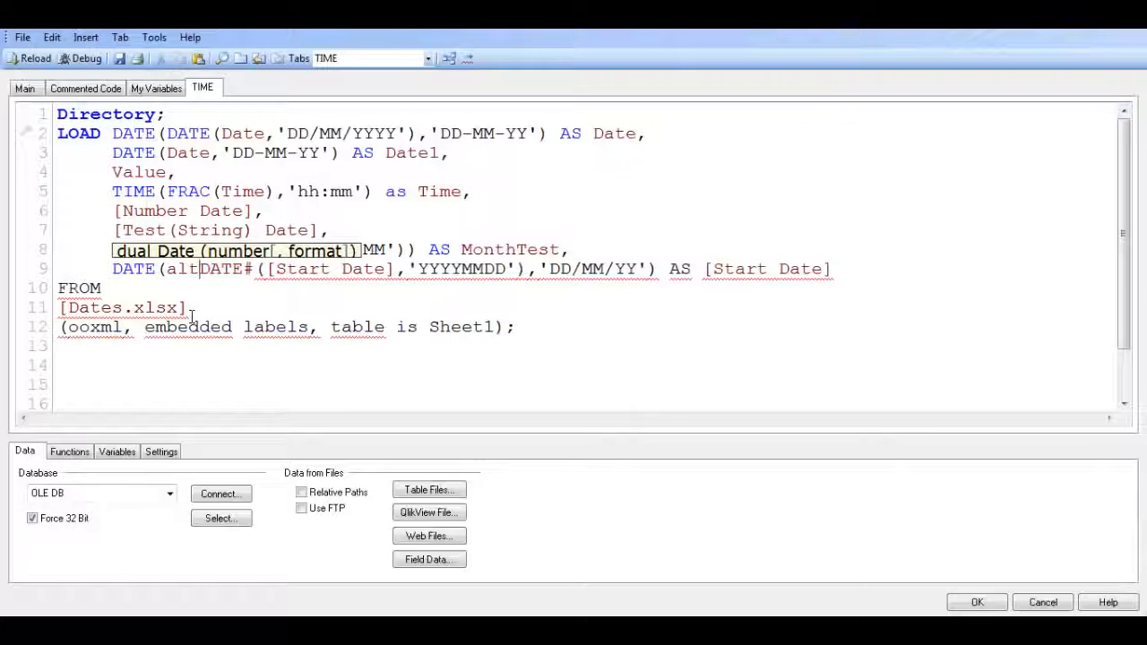
key(BackSpace)
key(BackSpace)
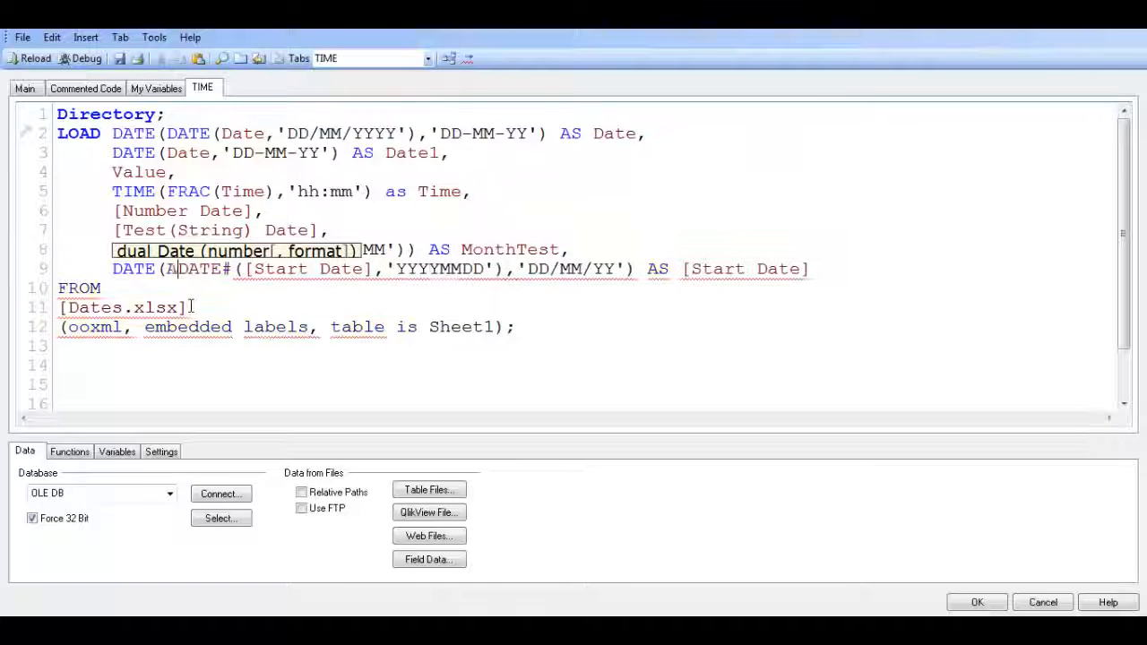
text(ALT()
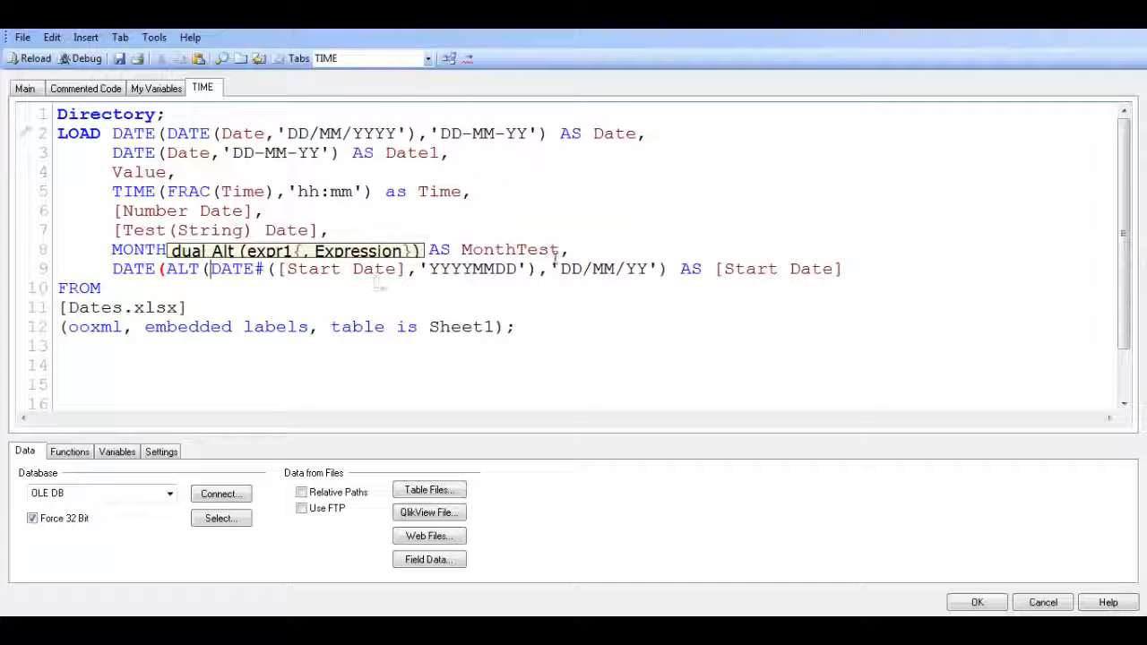
Open a DATE function as the second ALT argument, directly before the 'DD/MM/YY' format
click(653, 276)
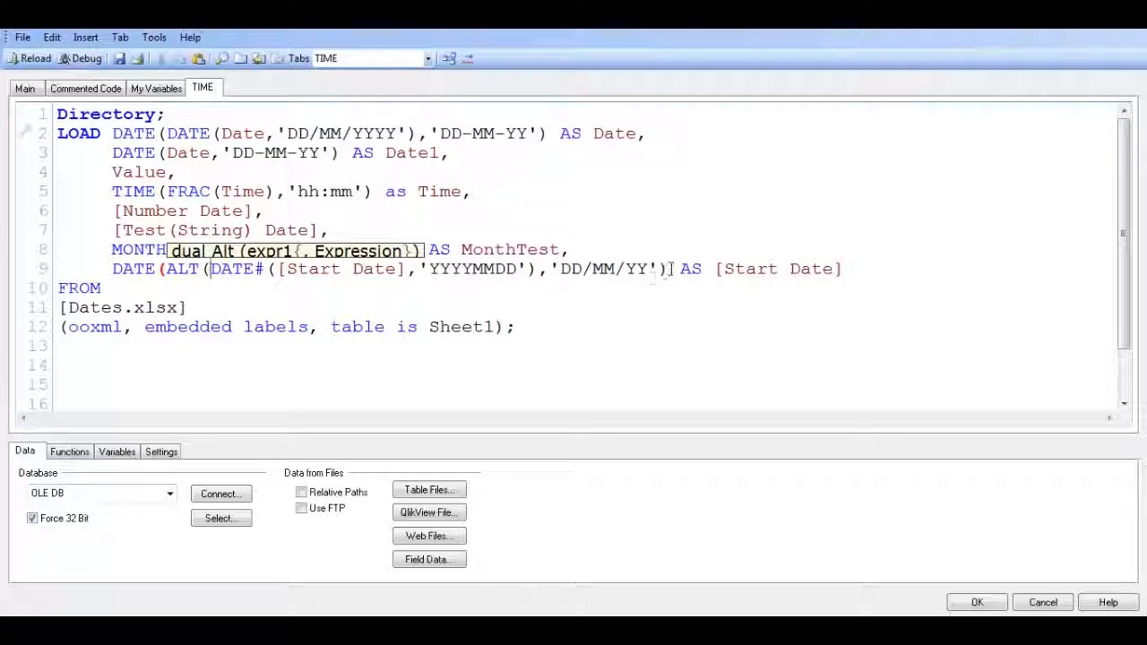
click(670, 268)
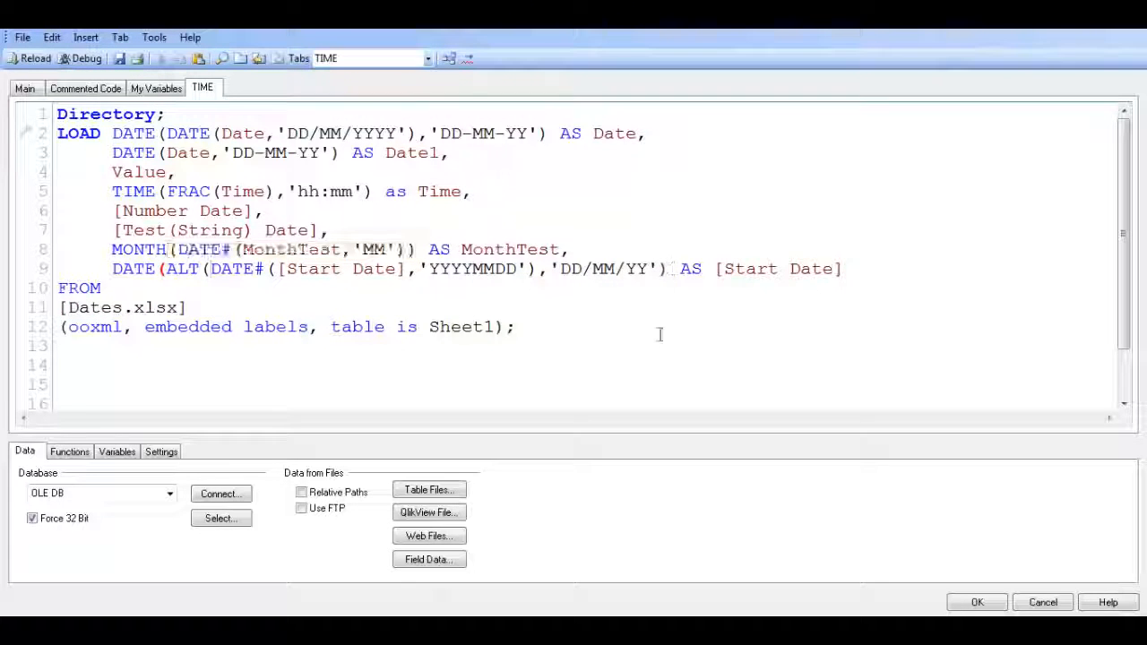
click(551, 269)
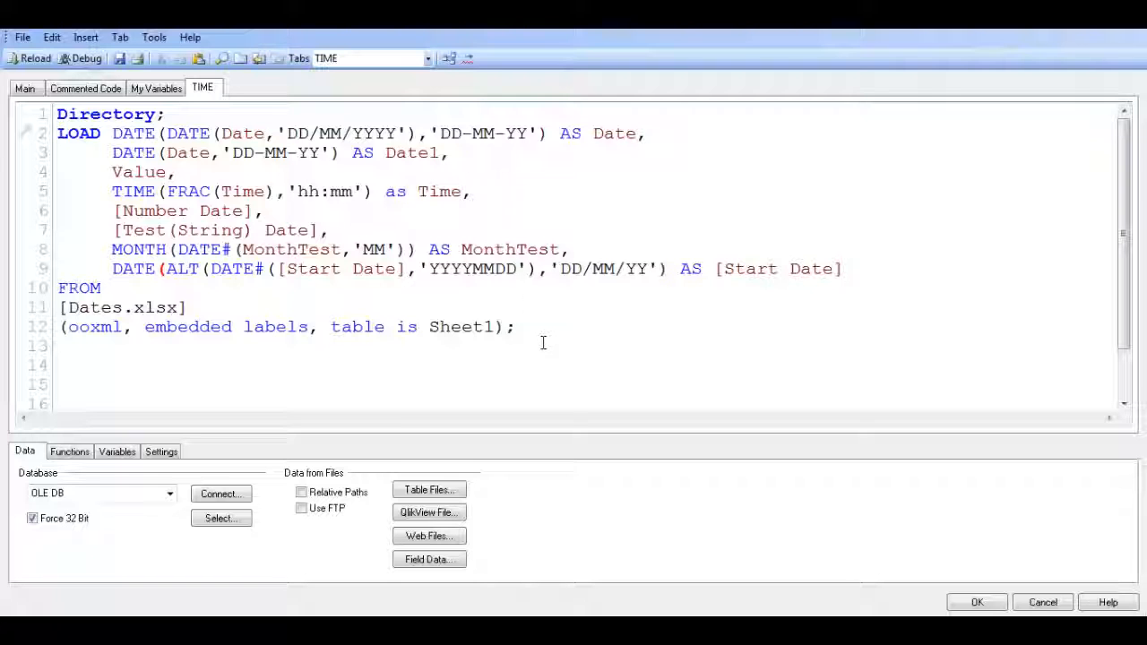
text(DATE)
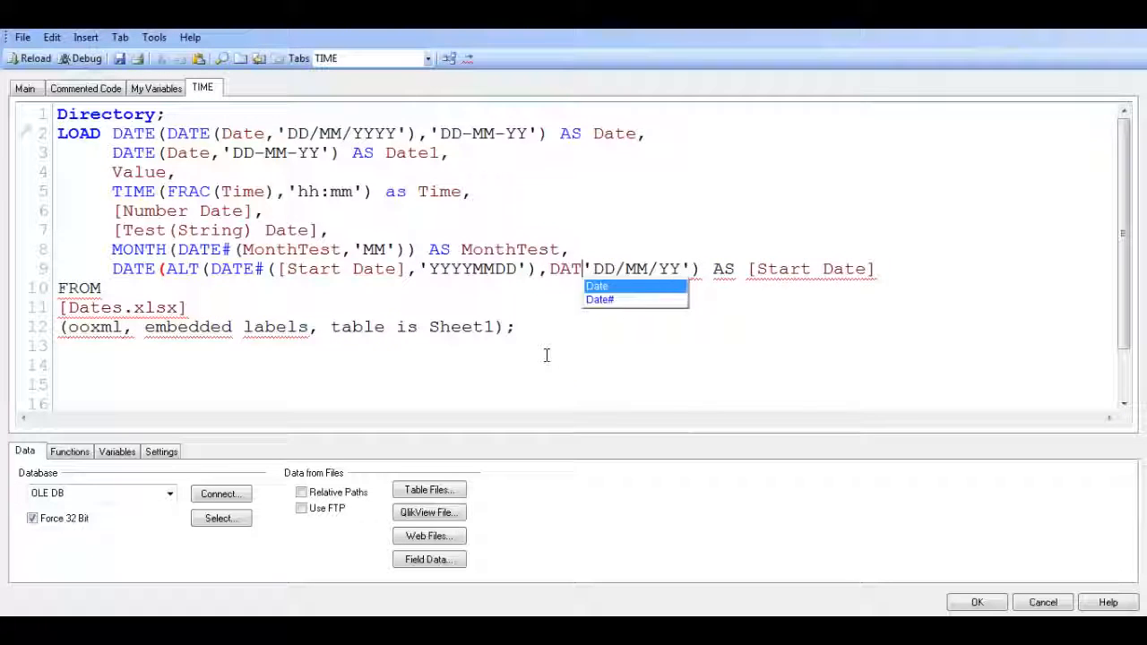
text(E)
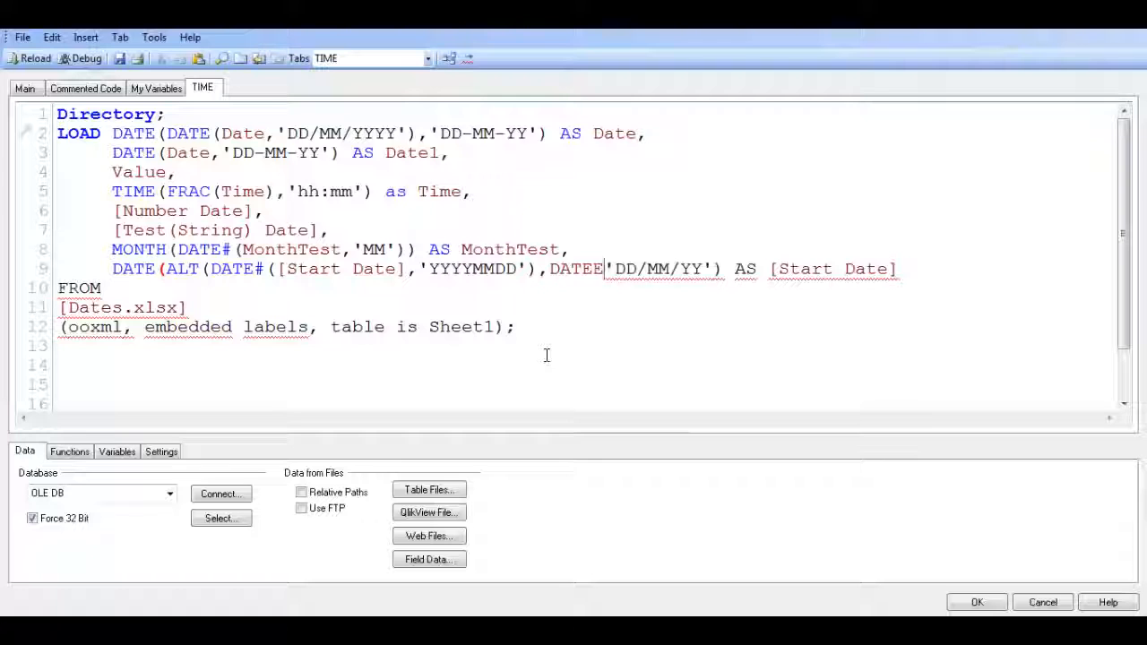
key(BackSpace)
text(()
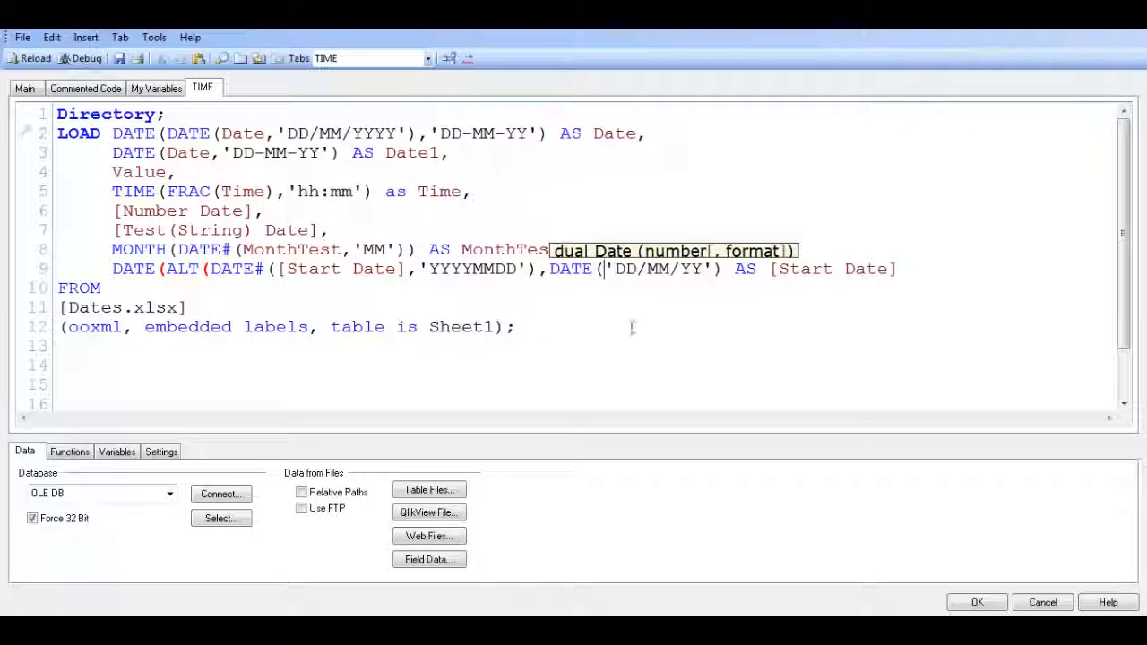
Insert [Start Date] as the first argument of the new DATE function and close the ALT function
drag(405, 268, 277, 268)
key(ctrl+c)
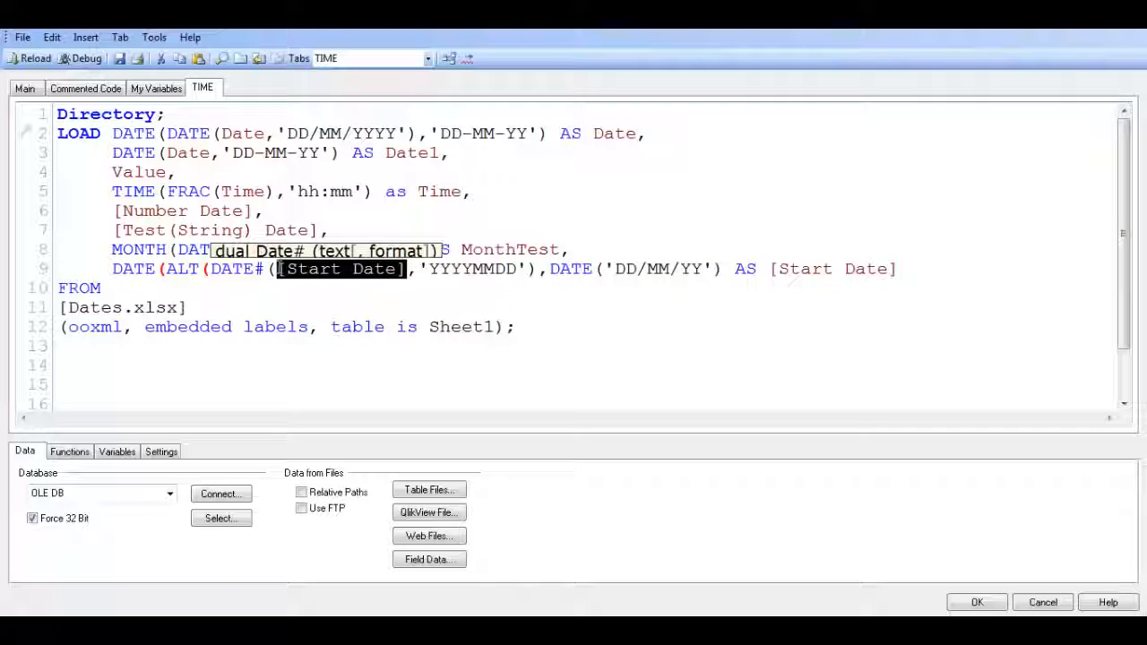
click(607, 269)
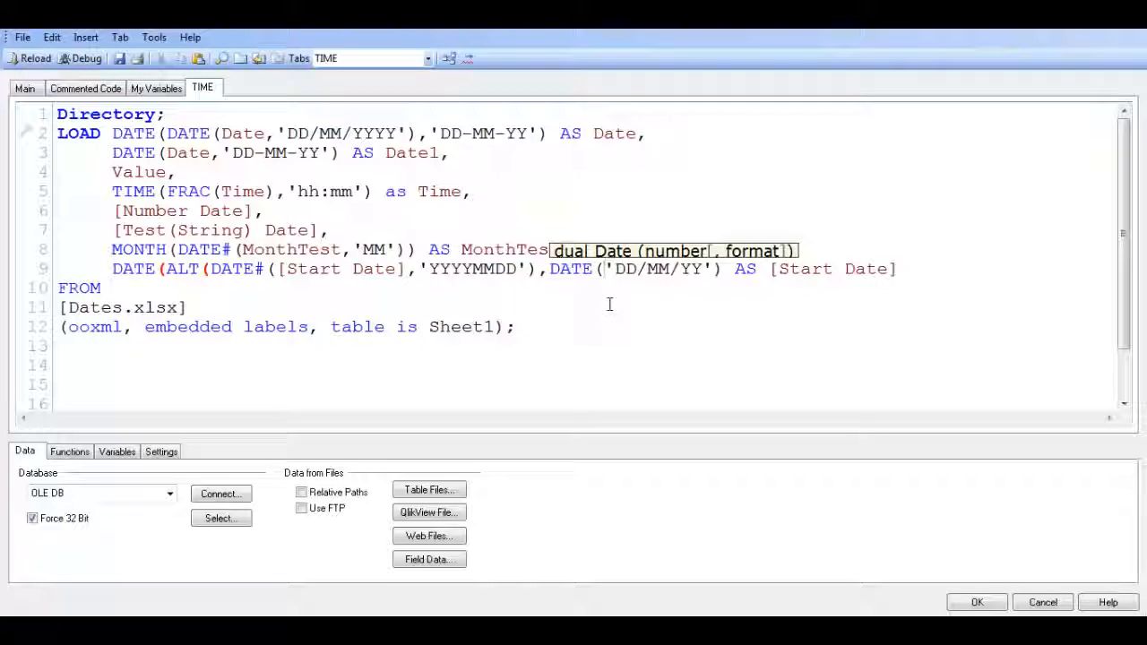
key(ctrl+v)
text(,)
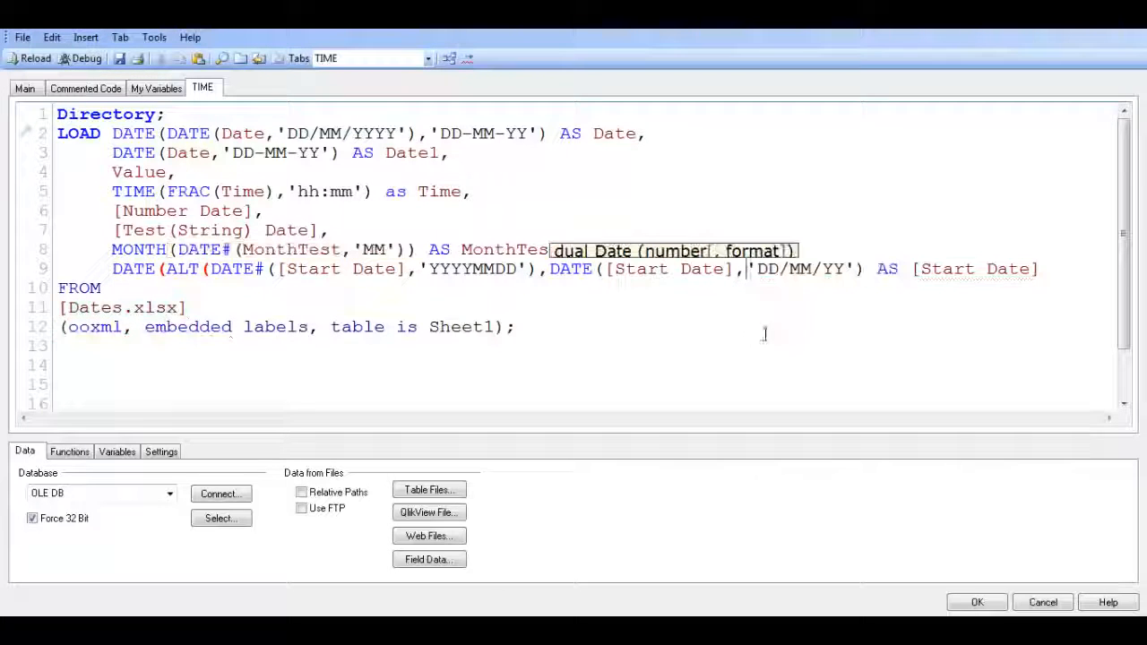
click(862, 269)
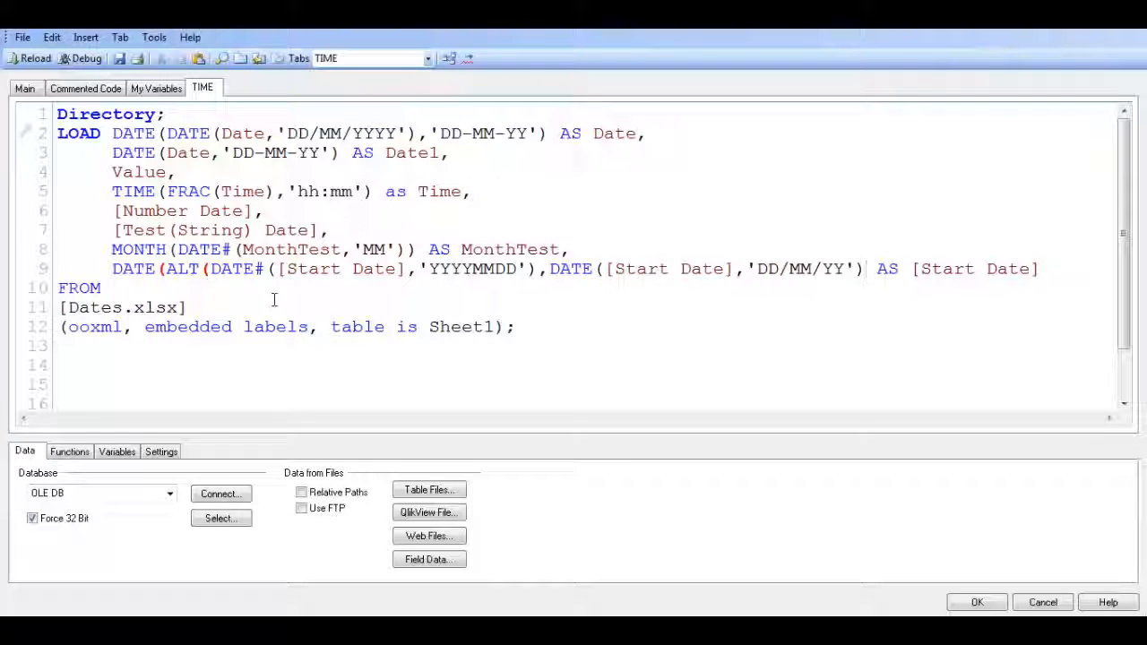
text())
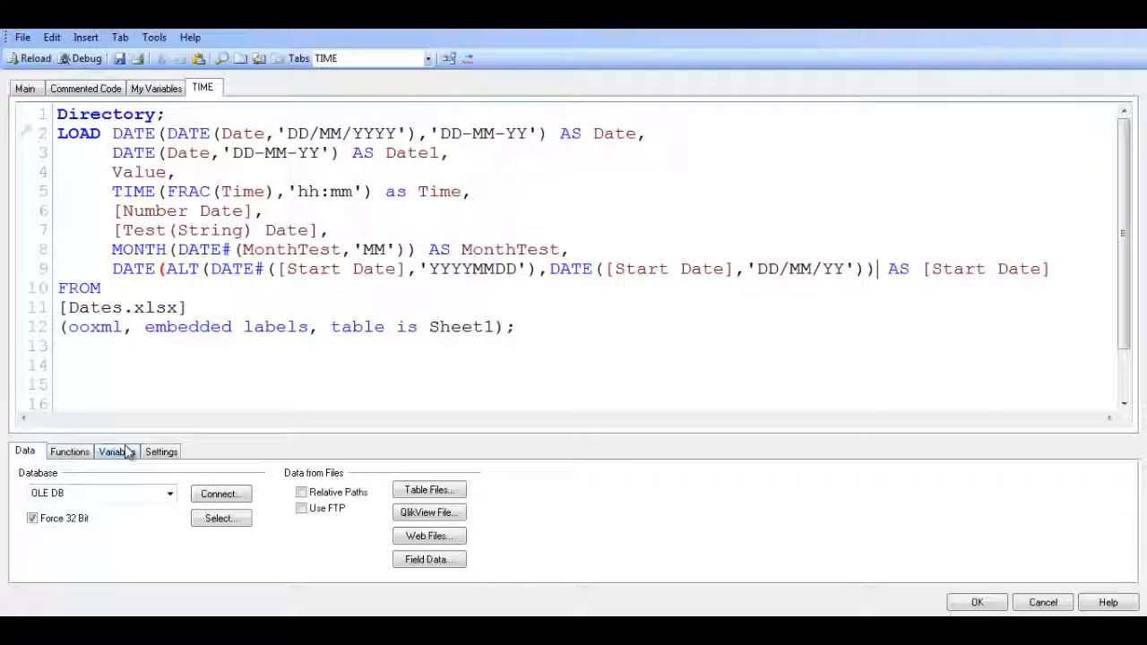
text(,)
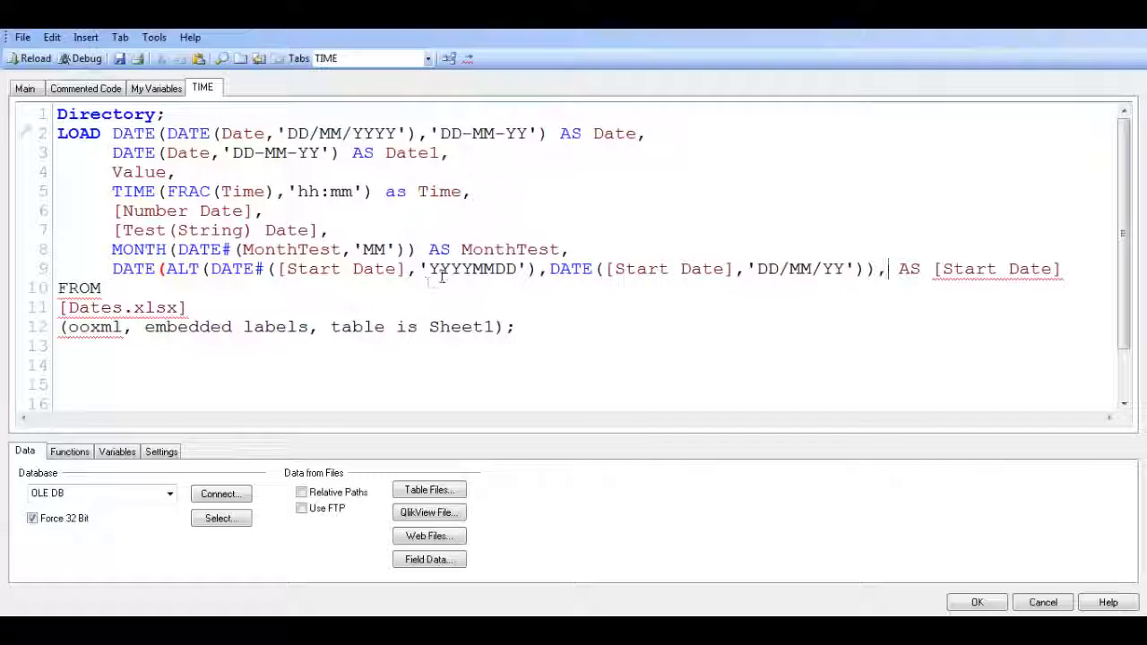
Add a comma and an empty quoted format argument after the ALT function in the outer DATE of the Start Date expression
drag(429, 269, 518, 271)
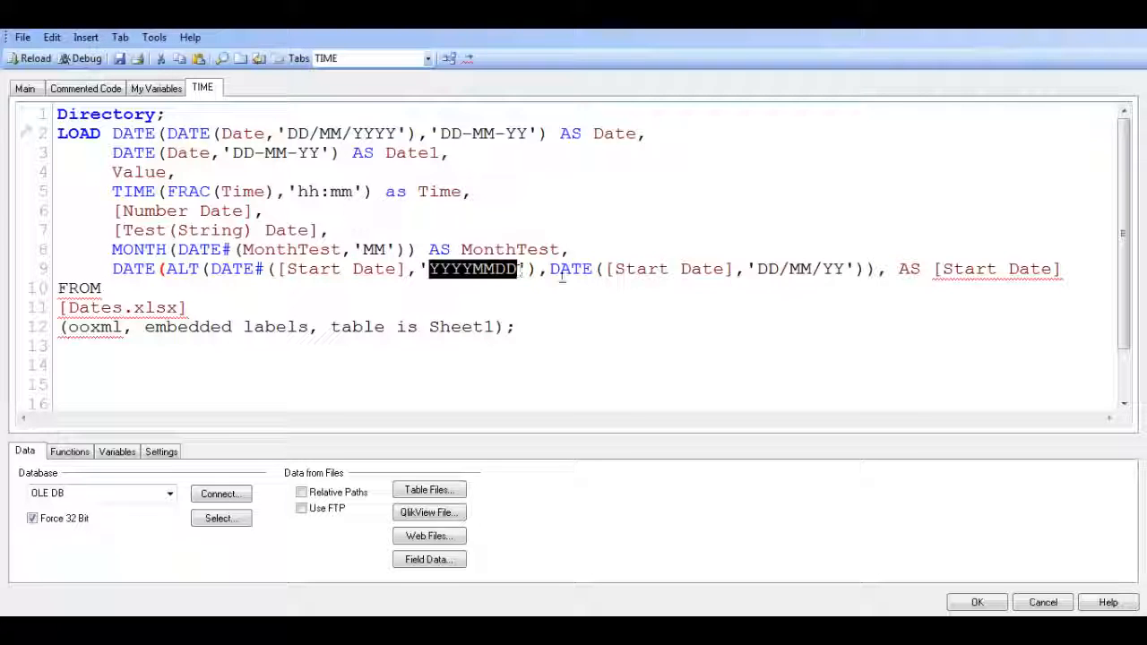
drag(757, 268, 846, 269)
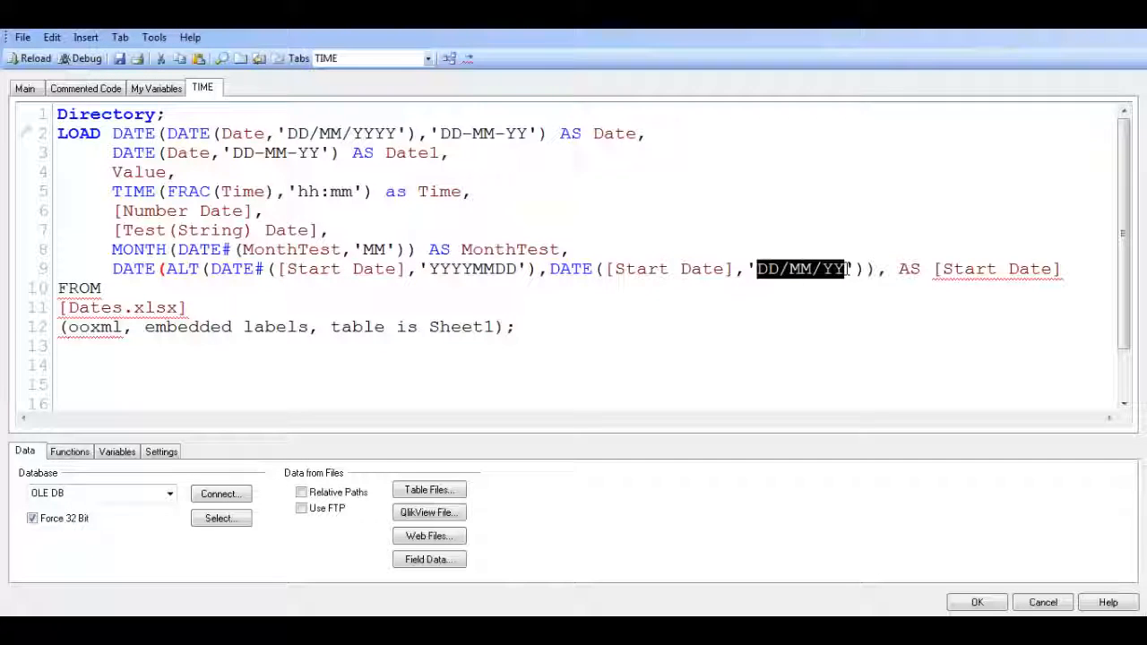
click(882, 269)
text(,)
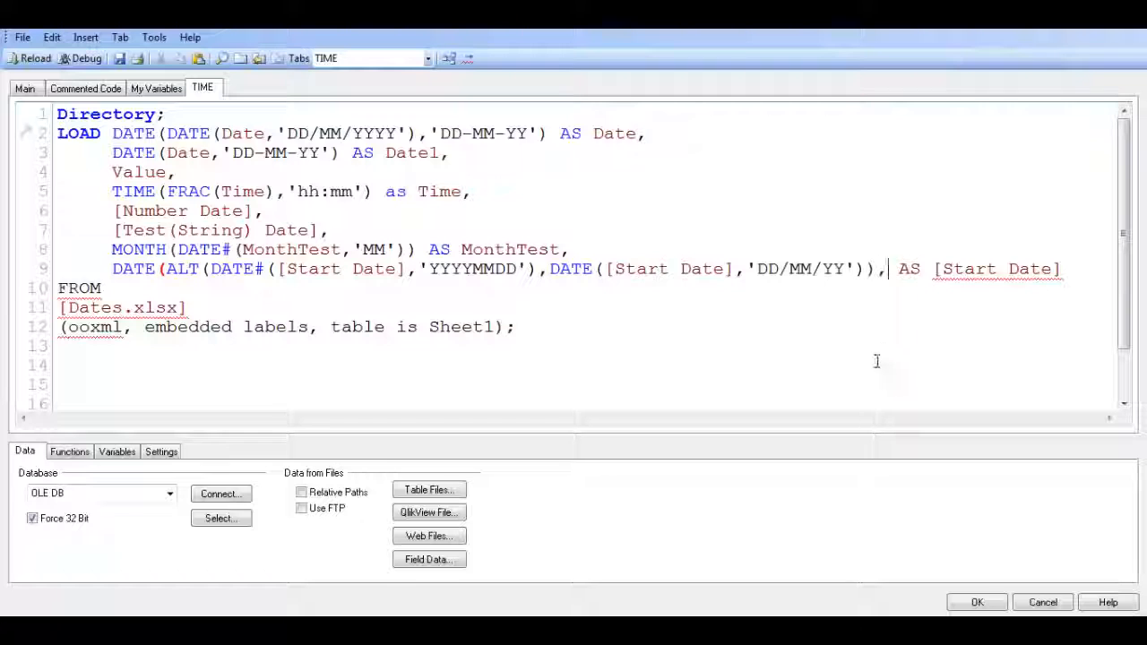
key(BackSpace)
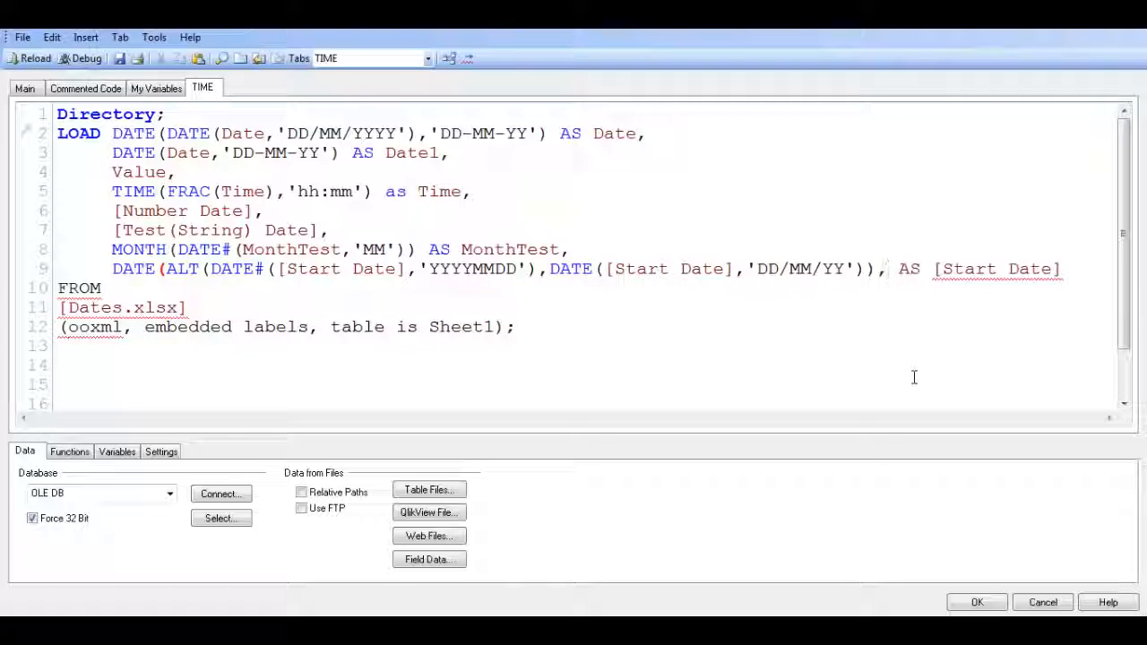
text('')
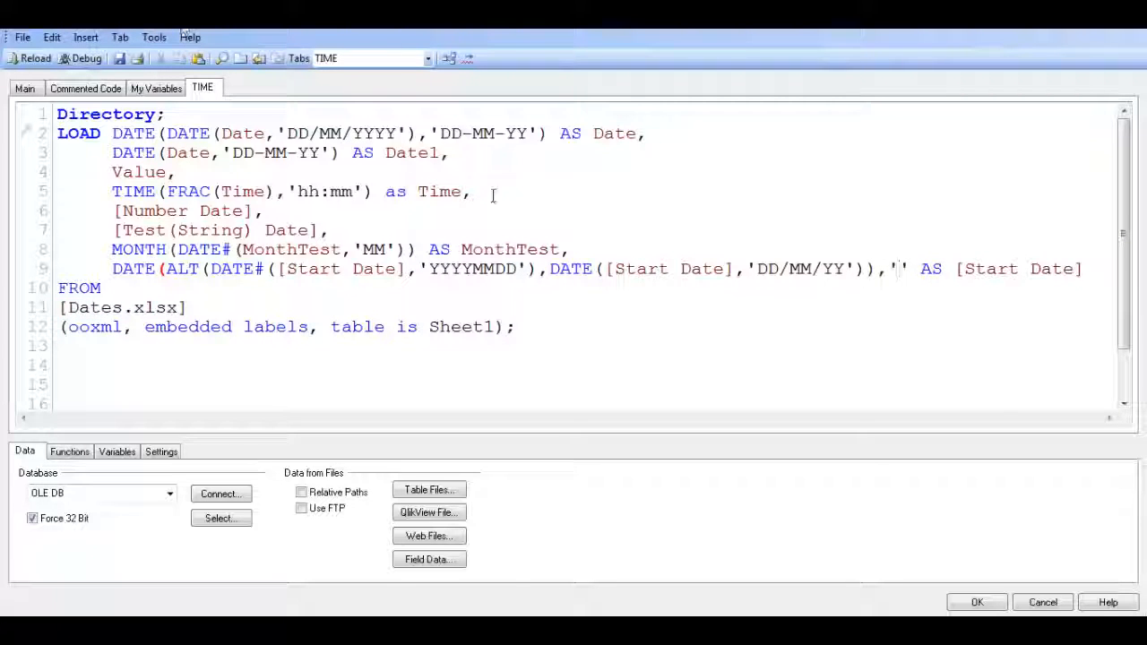
Copy the DD/MM/YY format into the empty quotes as the outer DATE function's output format and accept the edited script
drag(842, 275, 764, 280)
key(ctrl+c)
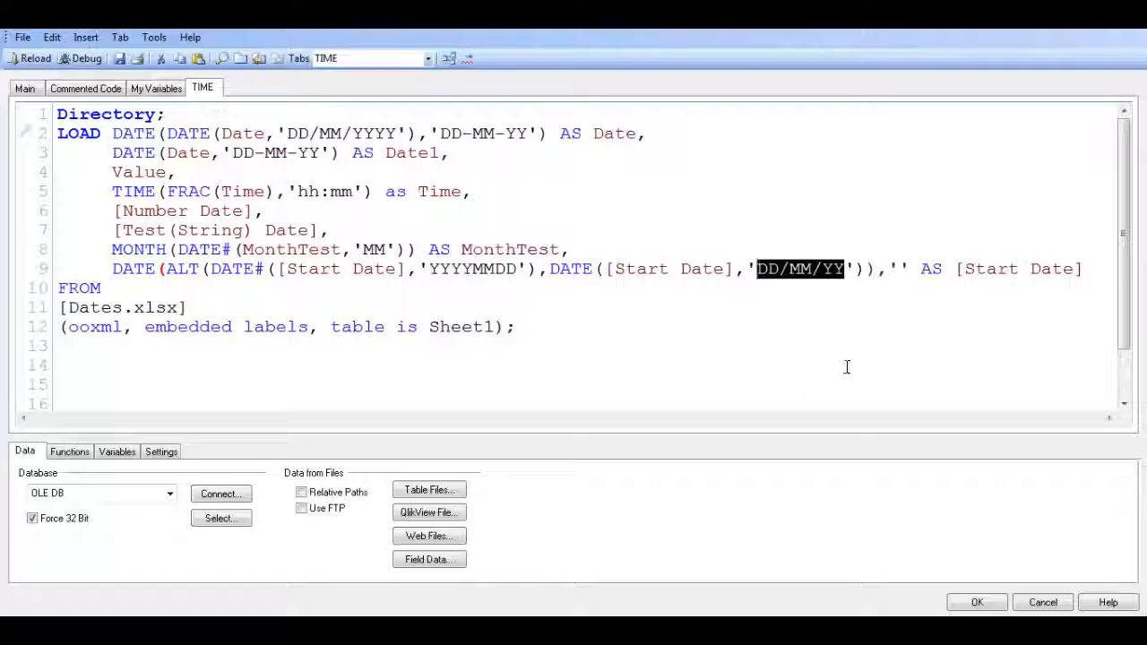
click(898, 265)
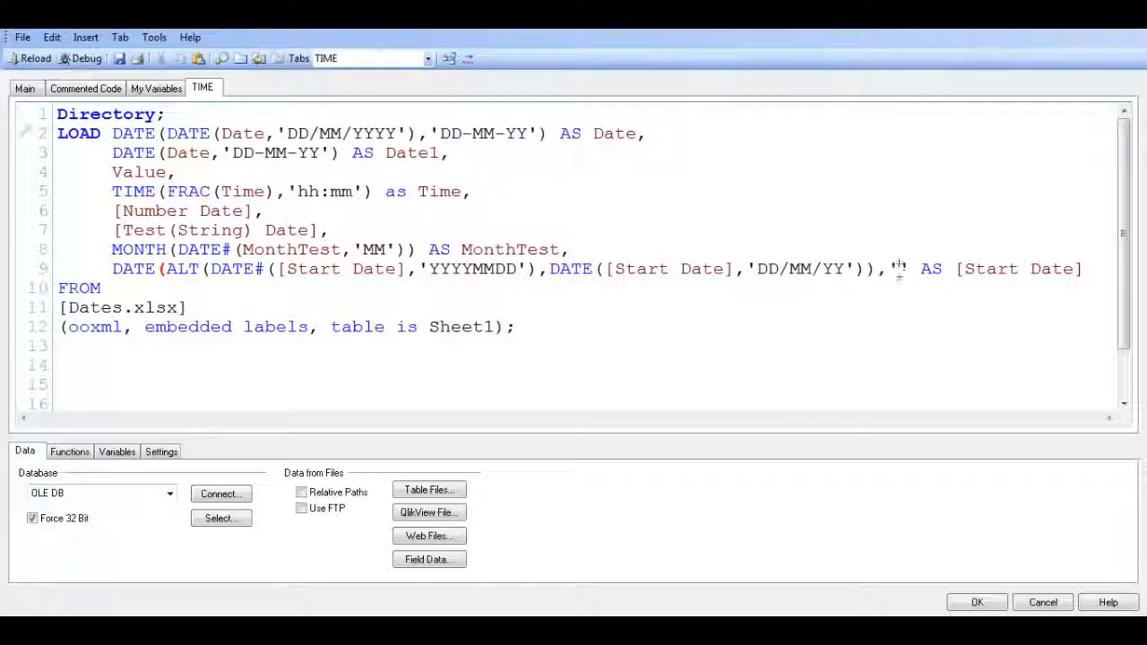
key(ctrl+v)
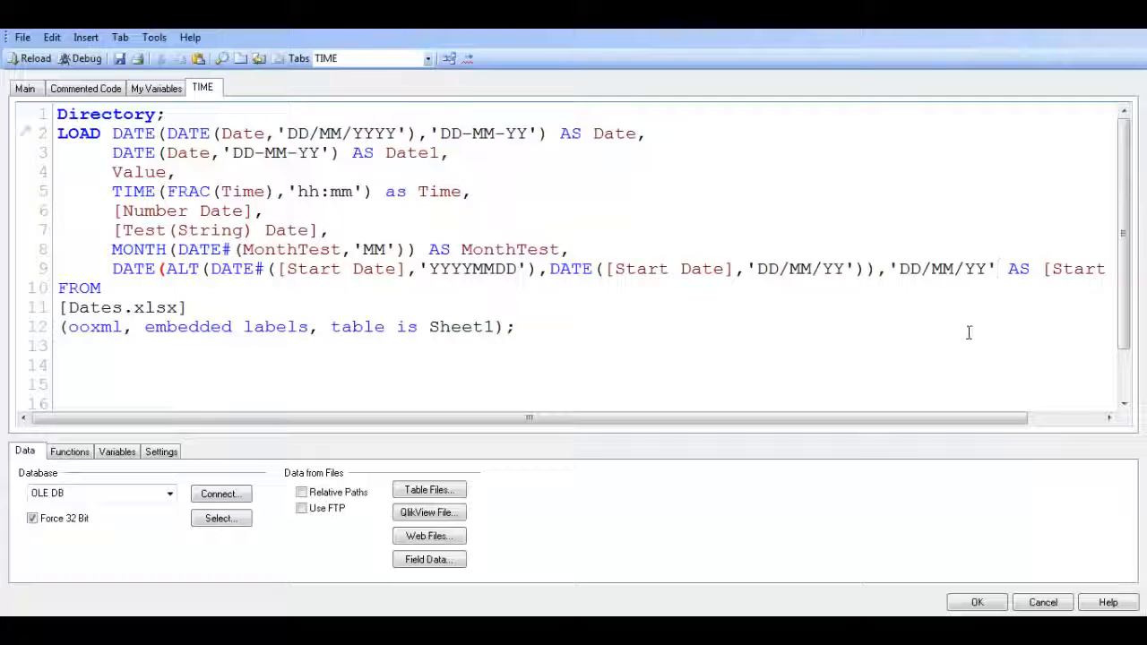
drag(982, 416, 896, 419)
click(976, 602)
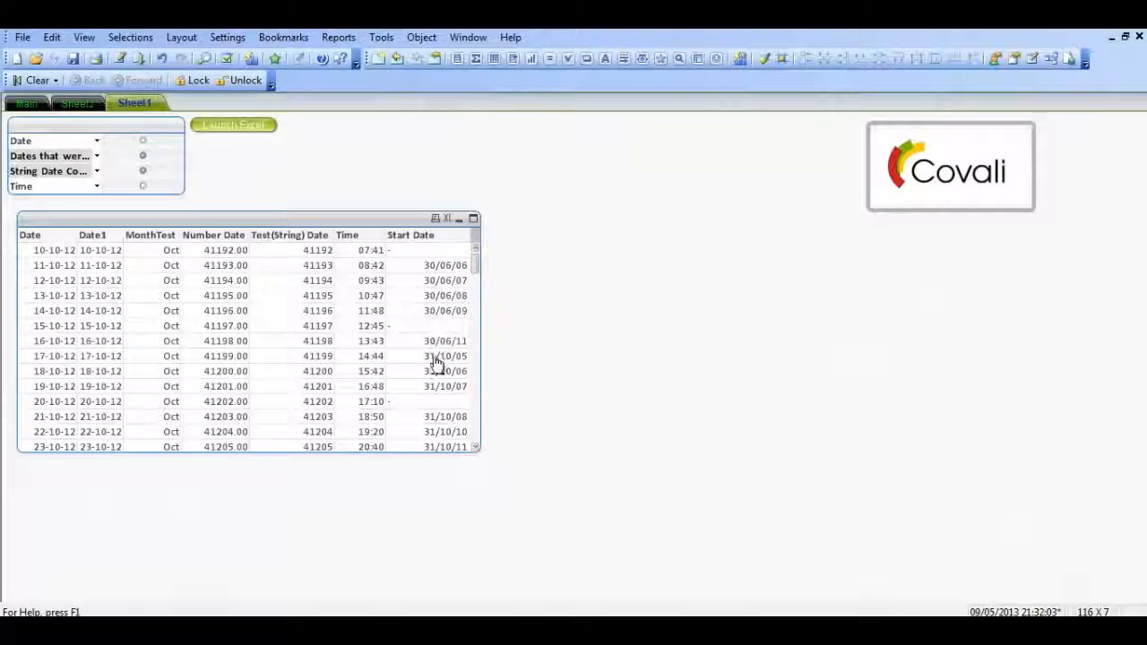
Reload the document with the edited script and check the Start Date column in the table
mouse_move(478, 264)
mouse_down()
mouse_move(475, 394)
mouse_move(470, 352)
mouse_move(493, 251)
mouse_up()
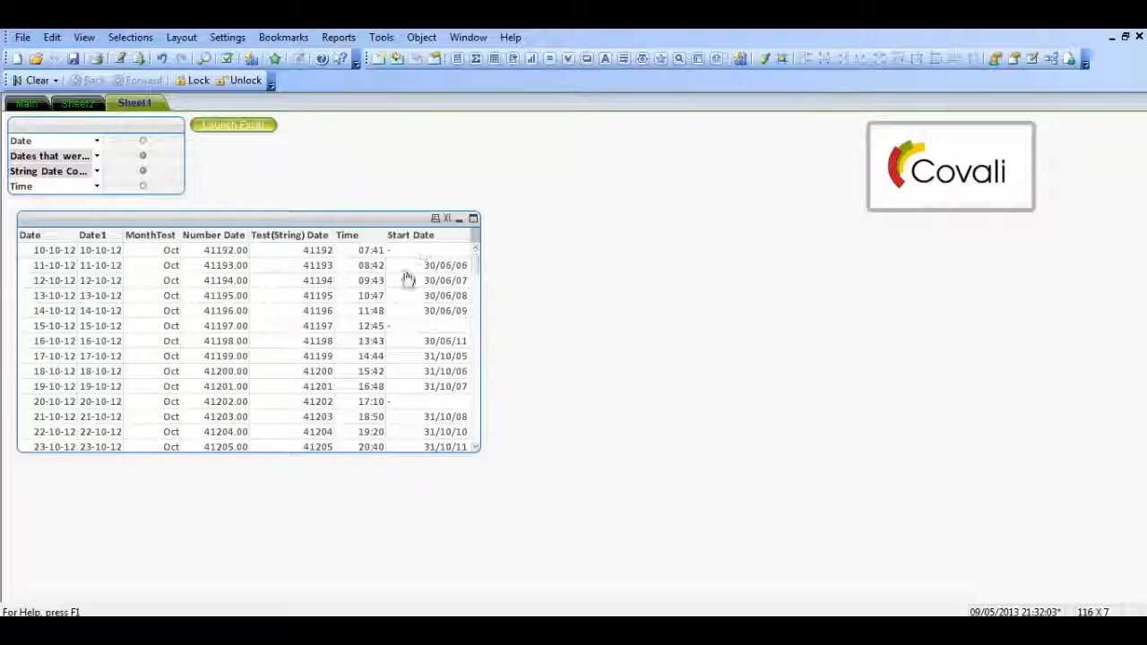
key(ctrl+r)
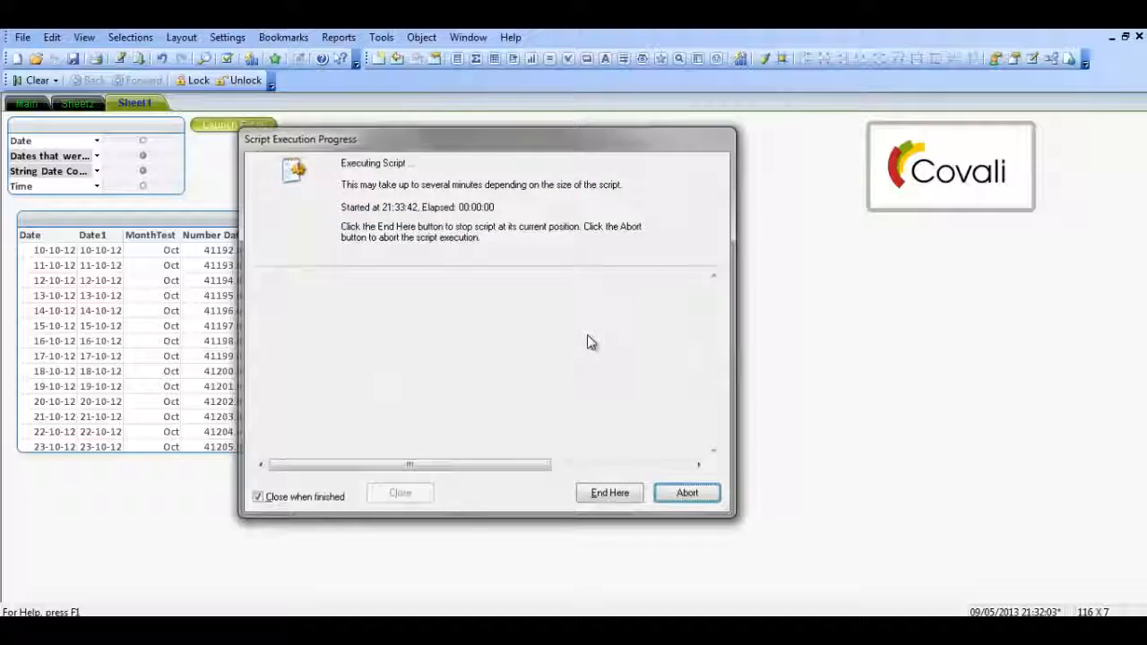
mouse_move(475, 266)
mouse_down()
mouse_move(476, 444)
mouse_move(493, 248)
mouse_move(497, 267)
mouse_up()
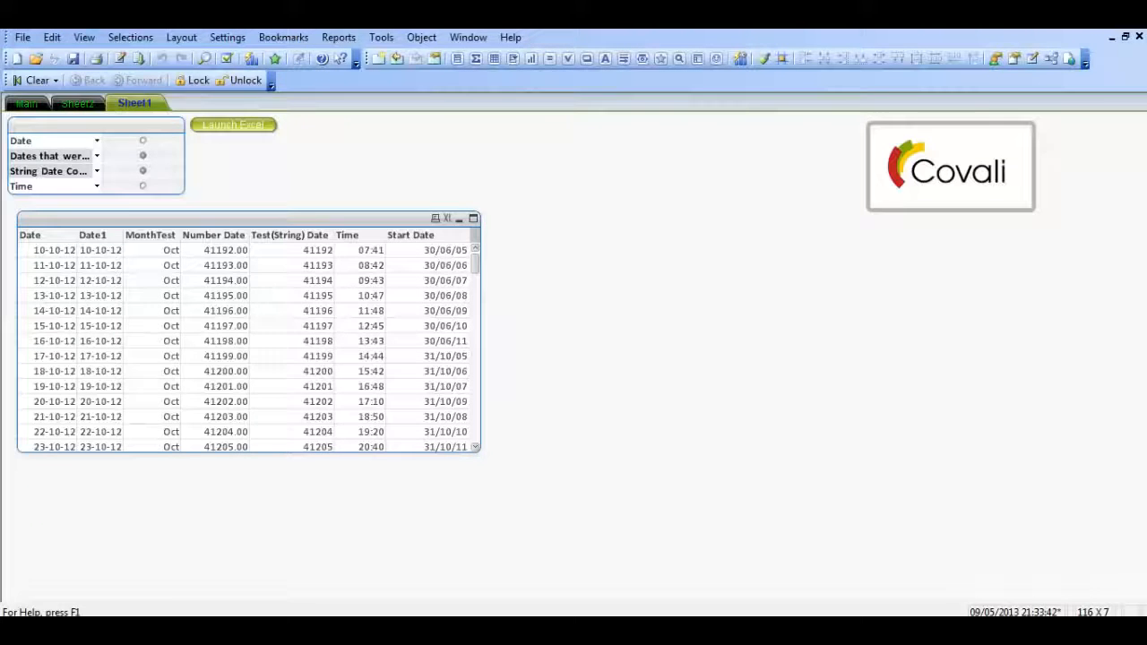
Switch to Excel to compare the source Start Date values in column G, and return to the QlikView table
click(375, 628)
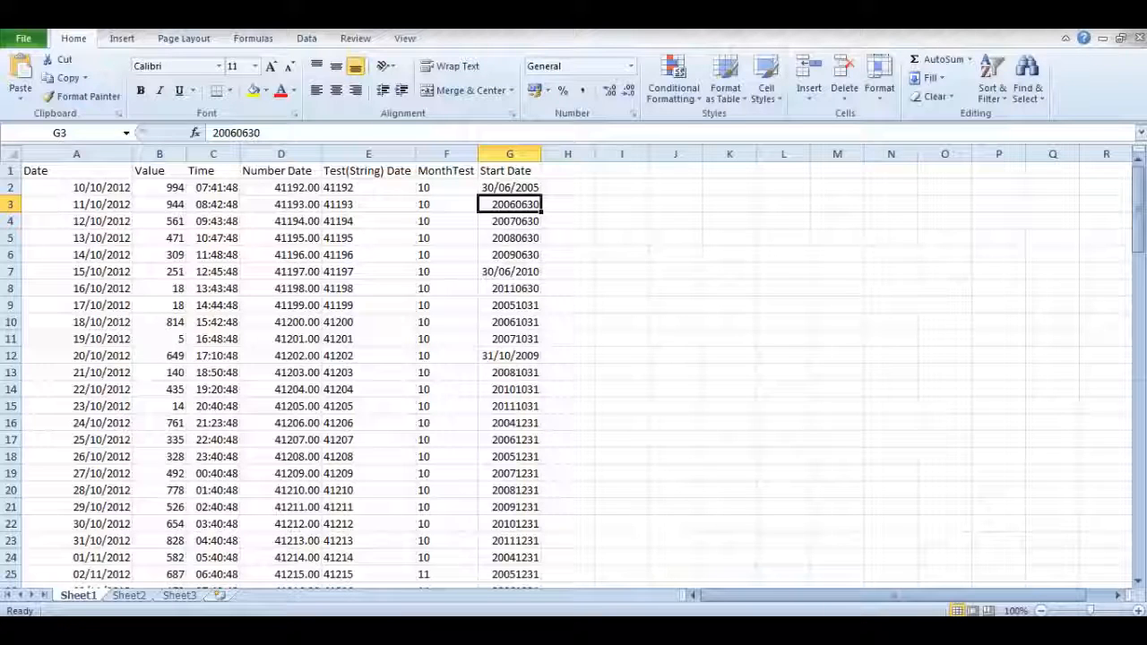
mouse_move(335, 630)
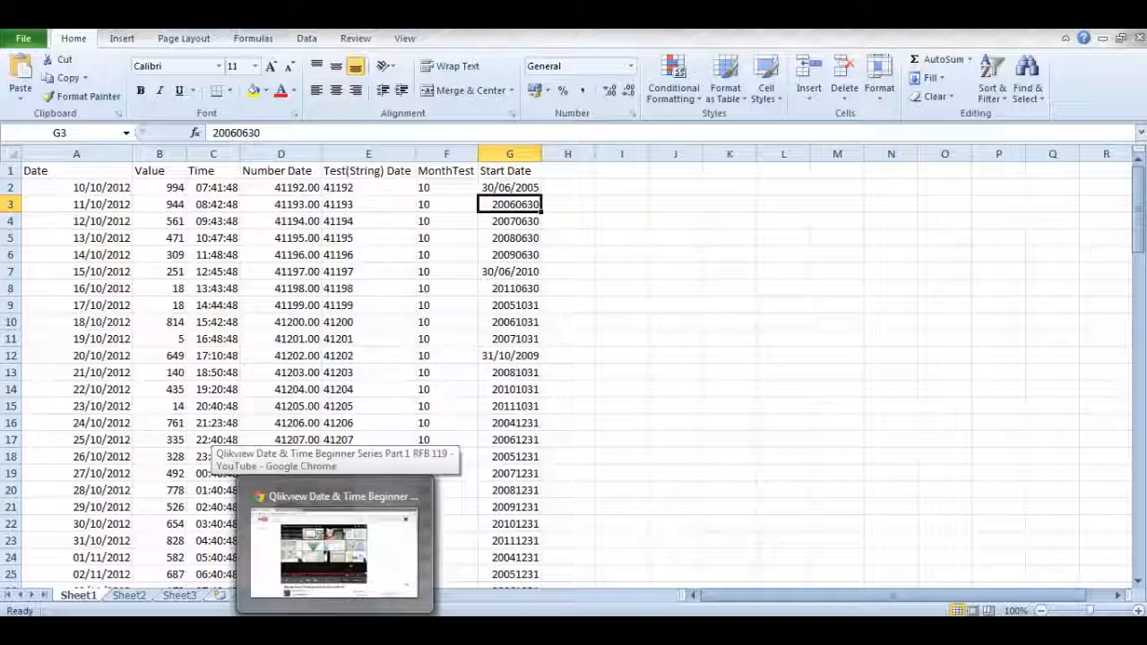
click(618, 473)
key(alt+Tab)
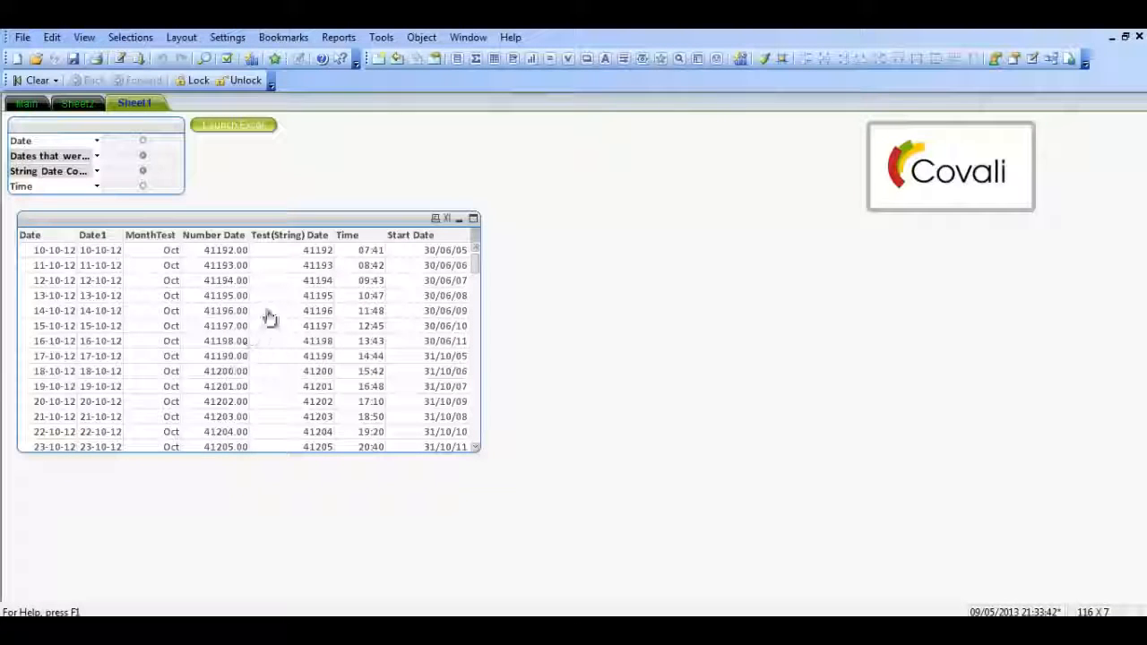